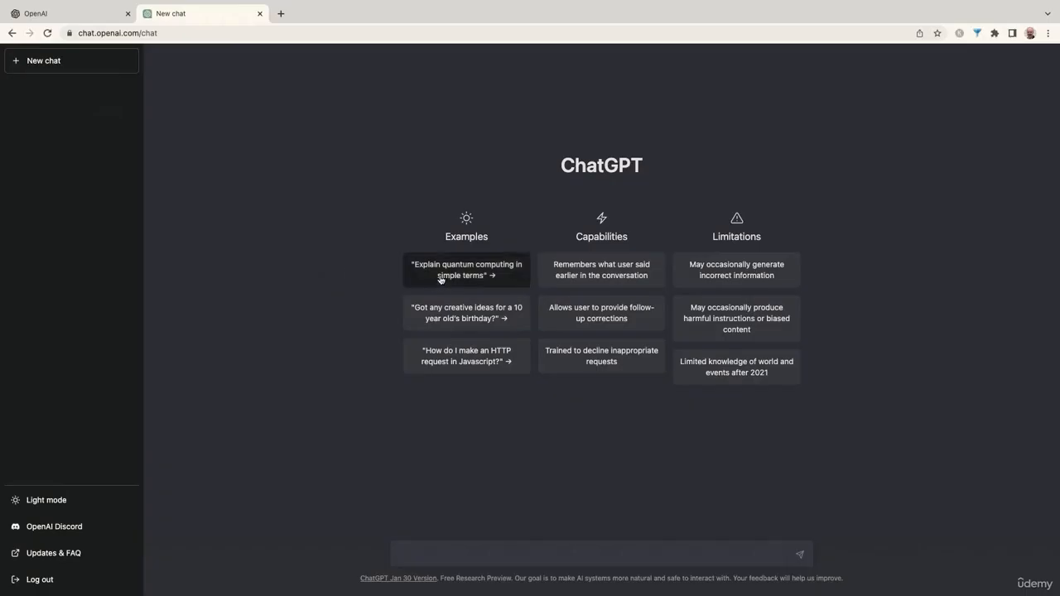
Step: Submit the example prompt "Explain quantum computing in simple terms" in the new chat
click(439, 279)
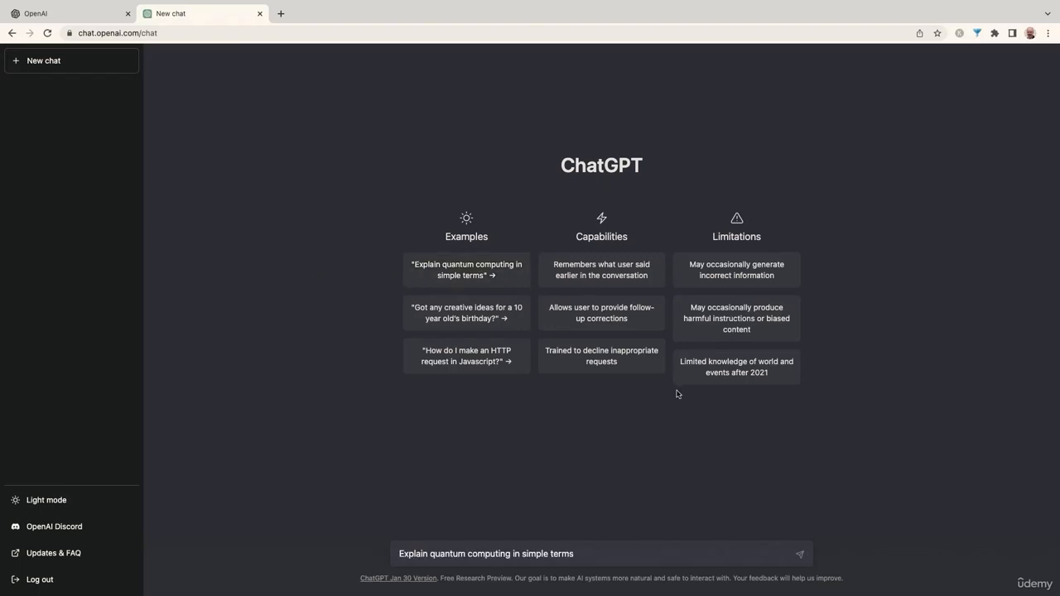
click(800, 556)
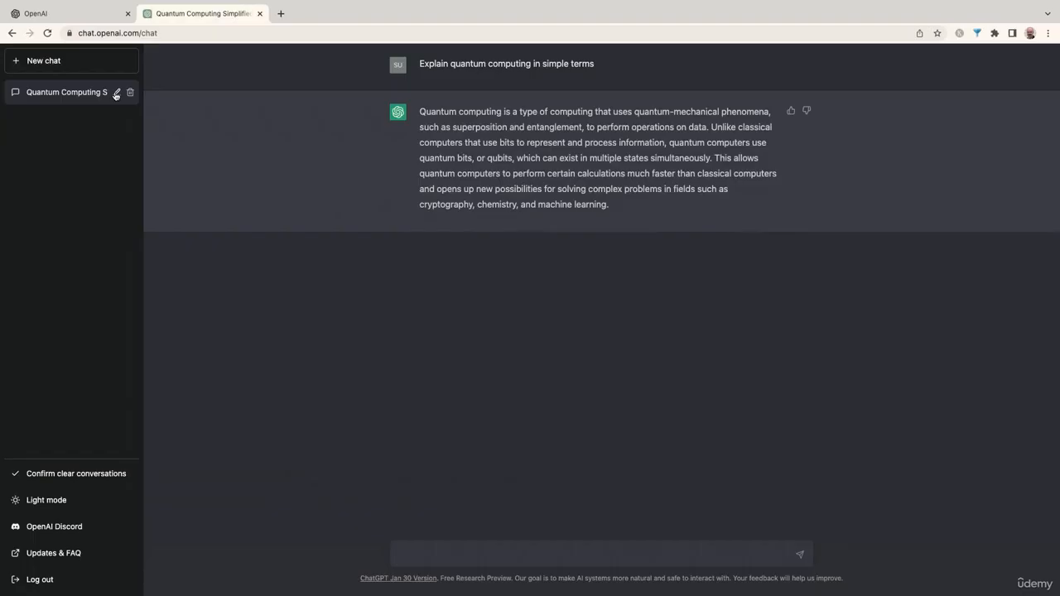
Step: Rename the quantum computing conversation in the chat history to "Quantum Computing"
click(116, 94)
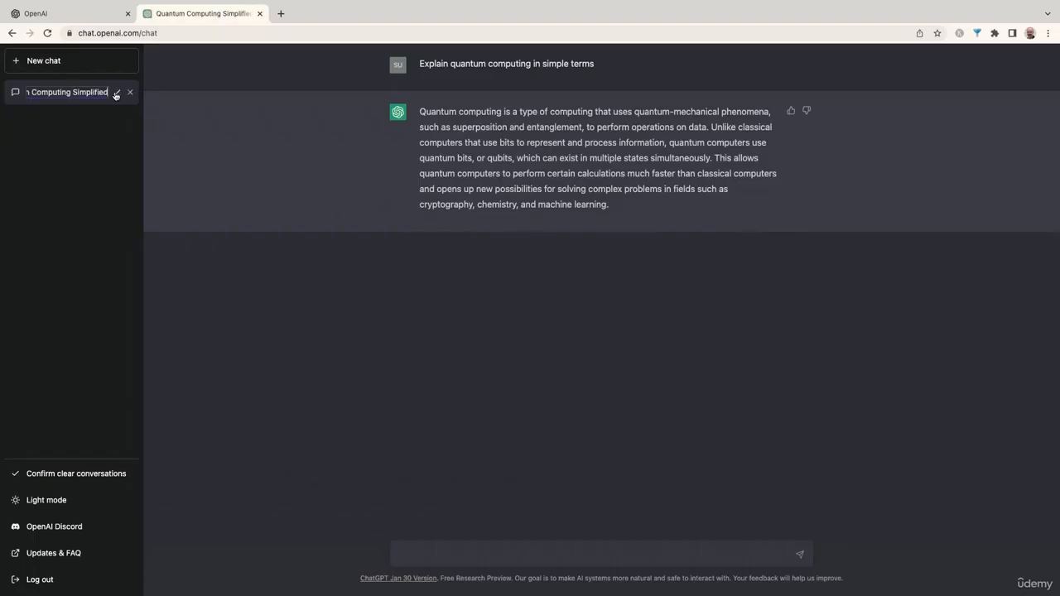
key(Right)
key(BackSpace)
key(BackSpace)
key(BackSpace)
key(BackSpace)
key(BackSpace)
key(BackSpace)
key(BackSpace)
key(BackSpace)
key(BackSpace)
click(117, 92)
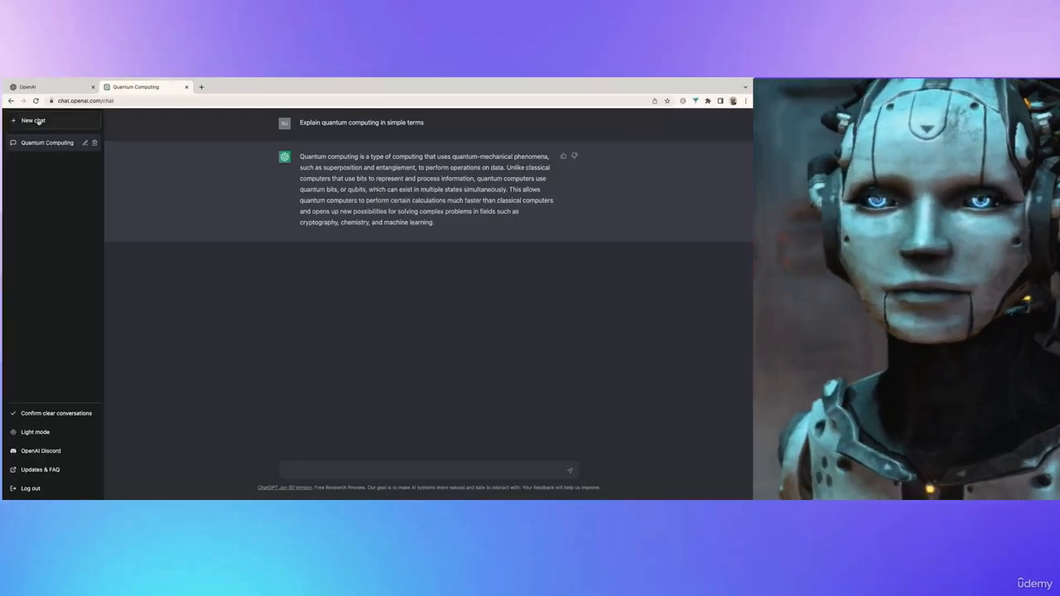
Step: Submit the example prompt about creative ideas for a 10 year old's birthday in a new chat and stop the response partway
click(52, 63)
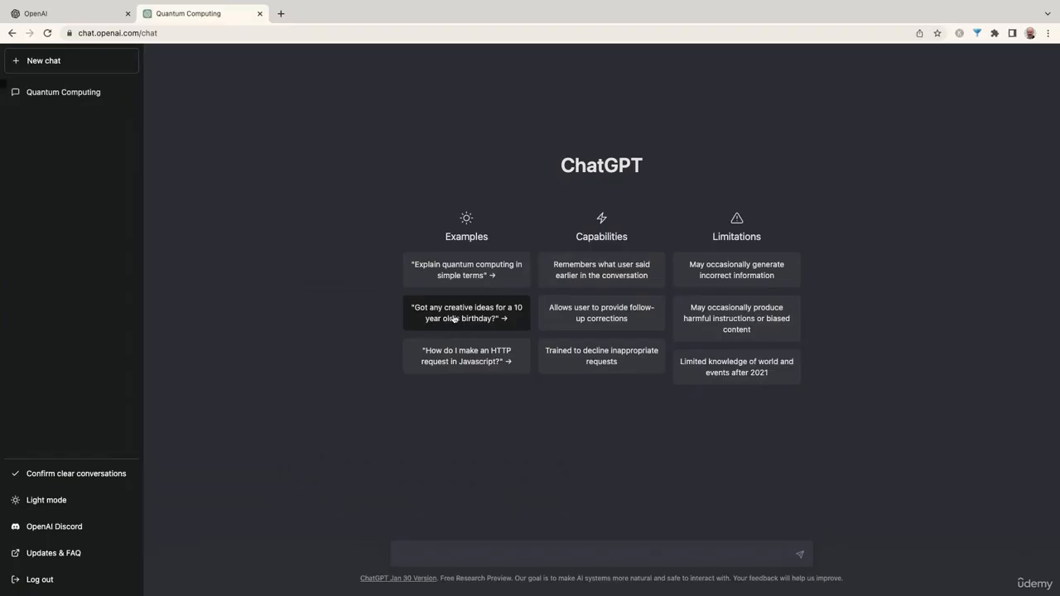
click(454, 318)
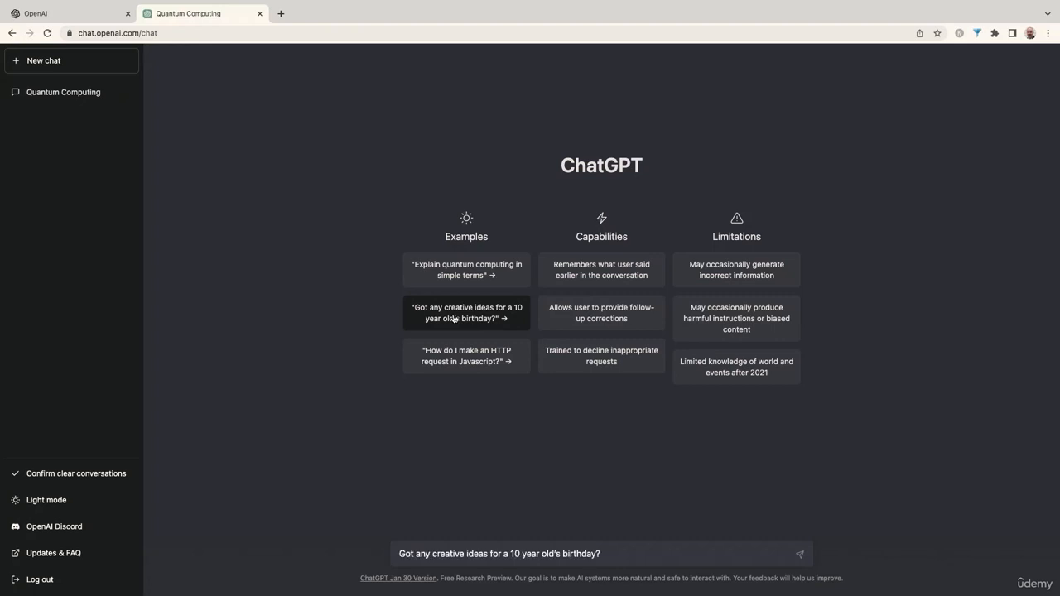
click(800, 553)
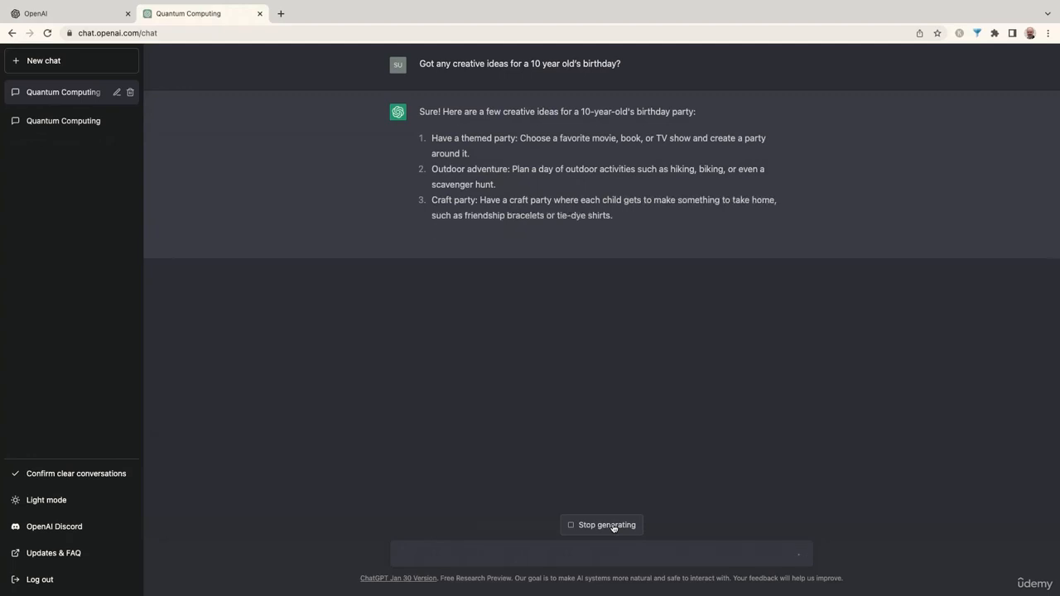
click(614, 526)
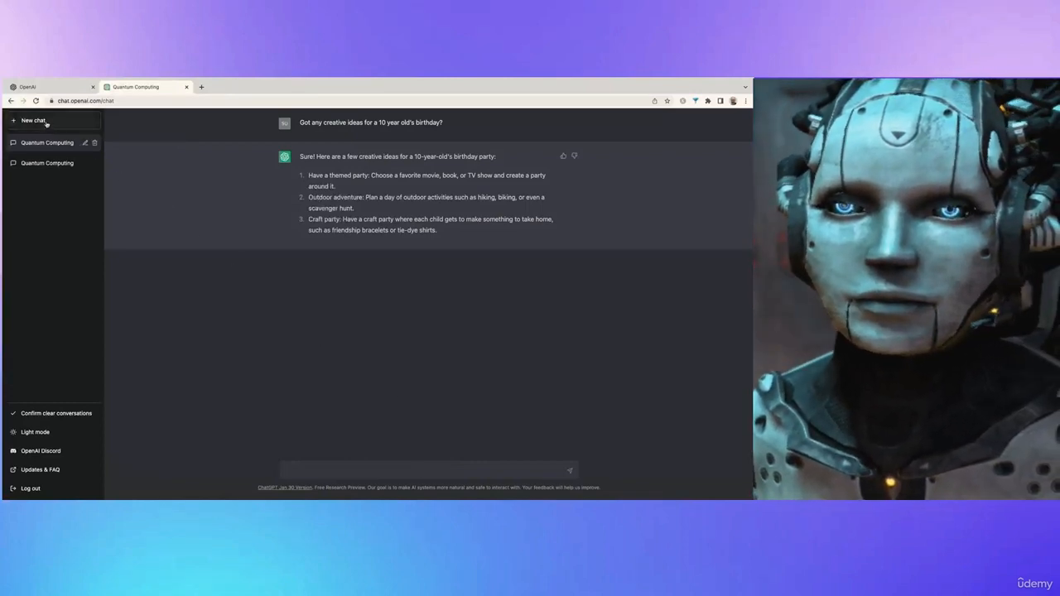
Step: Submit the example prompt "How do I make an HTTP request in Javascript?" in a new chat and stop the response partway
click(45, 120)
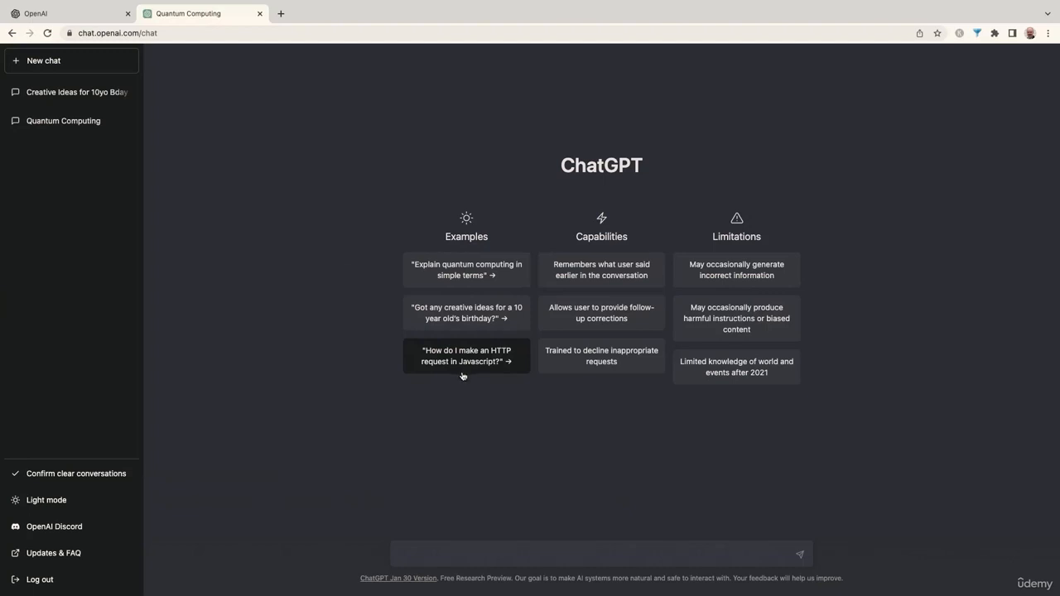
click(469, 361)
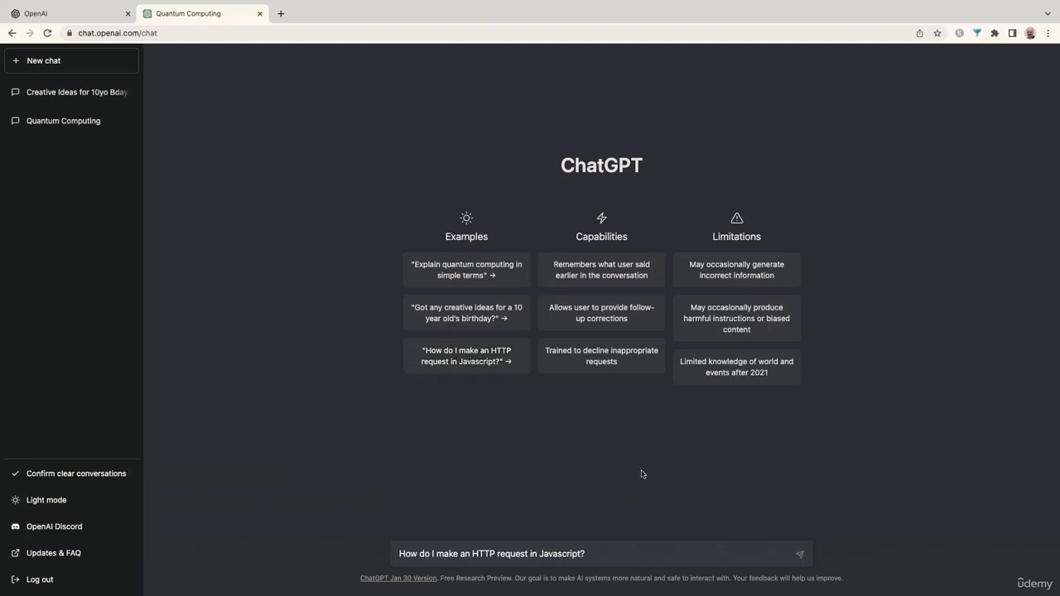
click(801, 555)
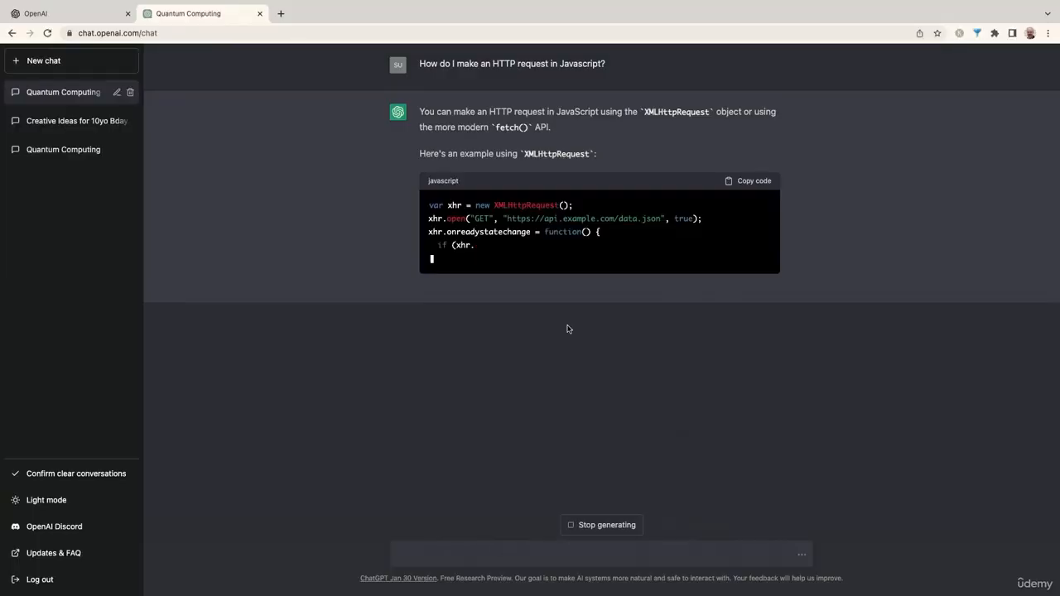
click(599, 526)
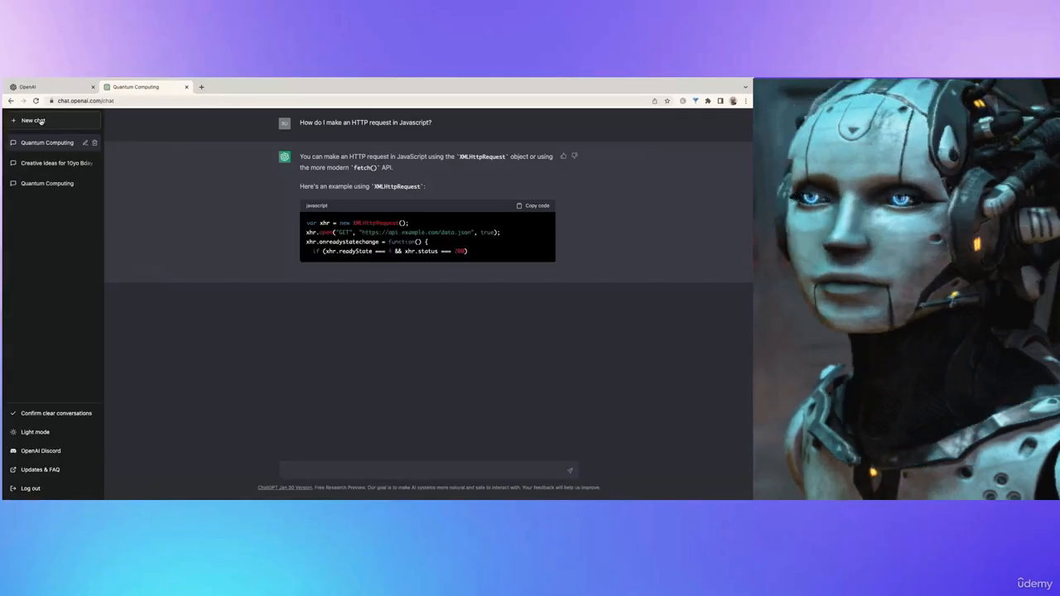
Step: Start a new chat and try light mode before returning the interface to dark mode
click(56, 60)
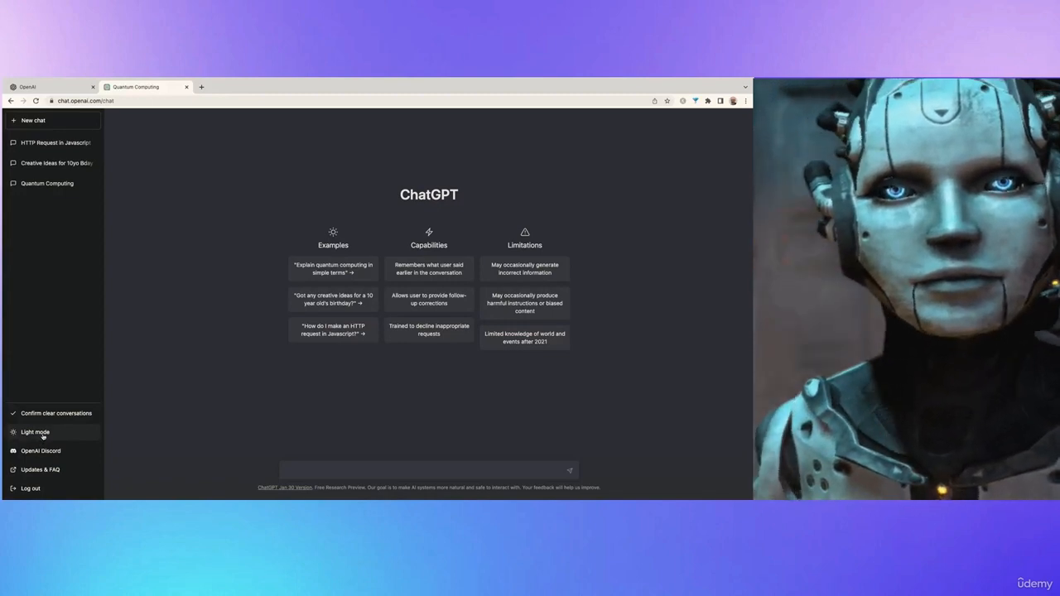
click(43, 436)
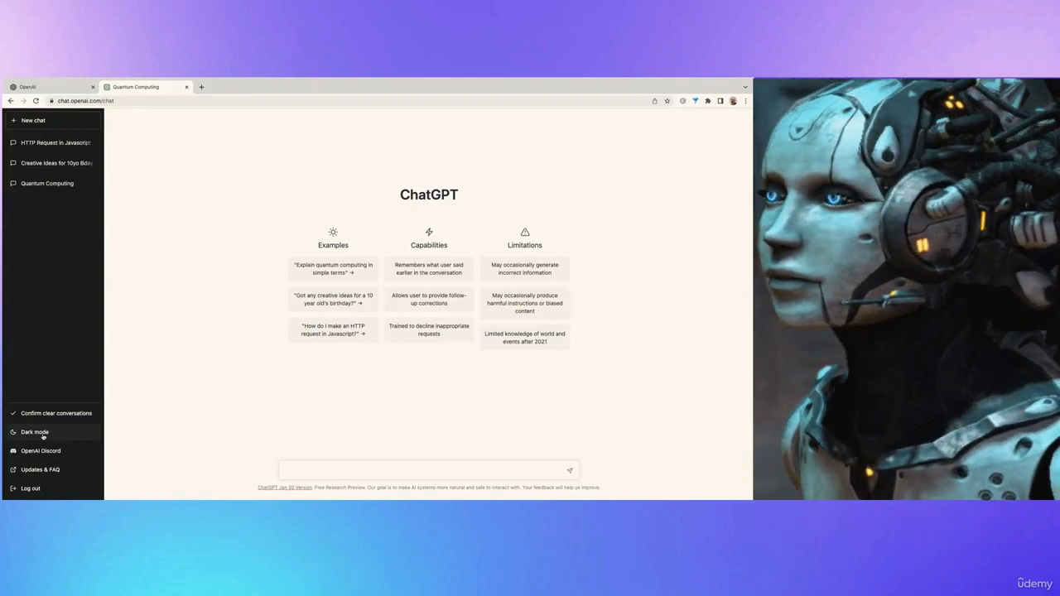
click(43, 435)
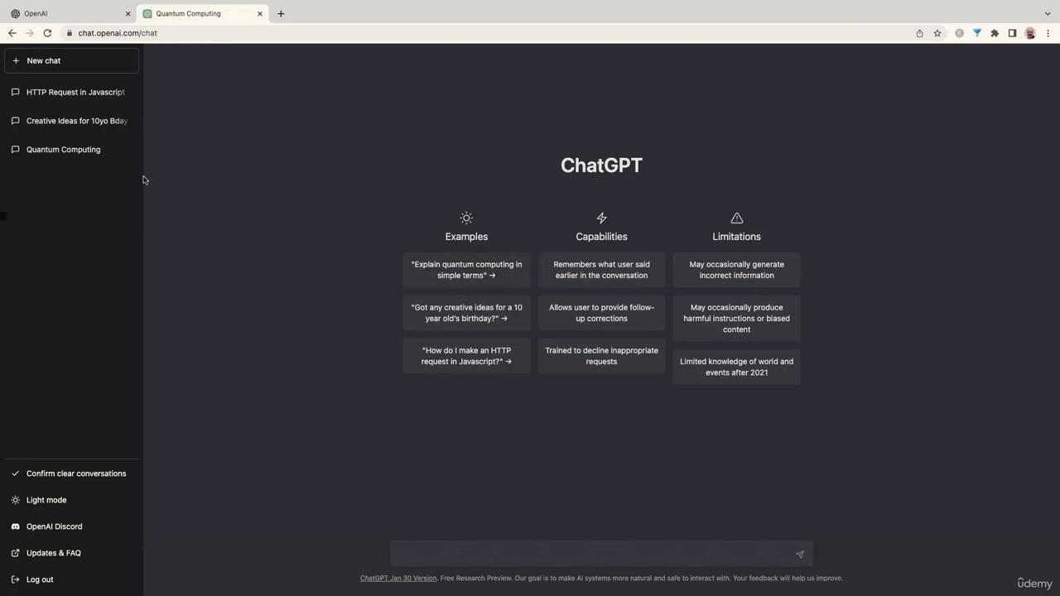
Step: Reopen the Quantum Computing conversation from the chat history, and return to a blank new chat
click(85, 150)
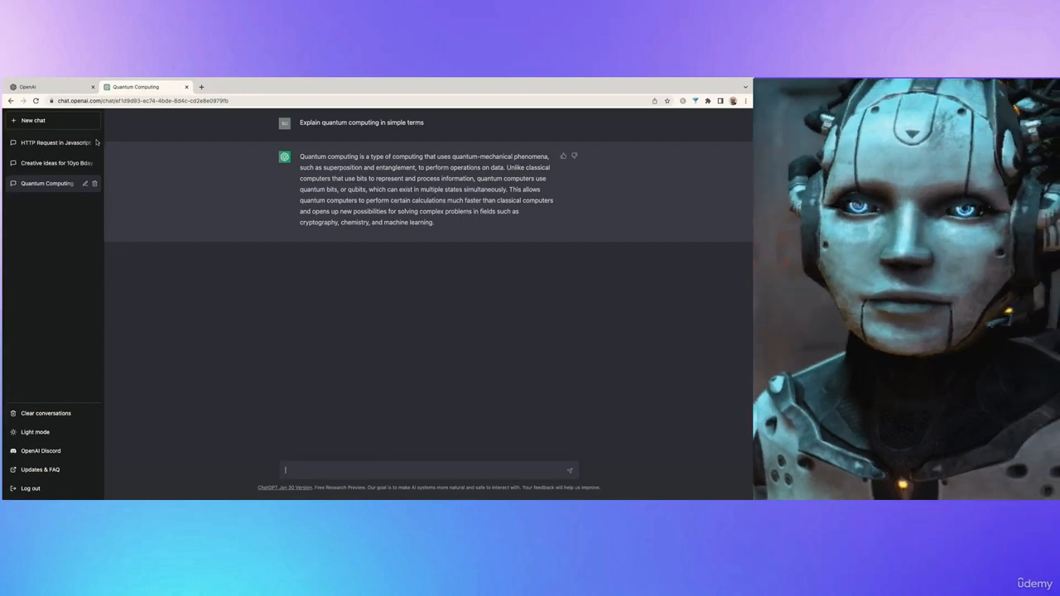
click(58, 123)
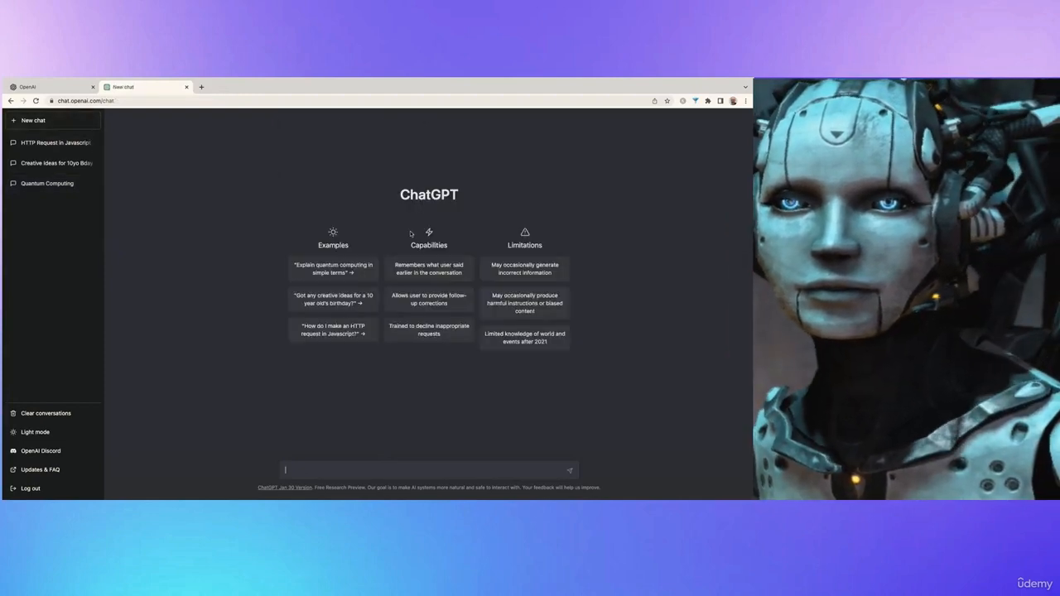
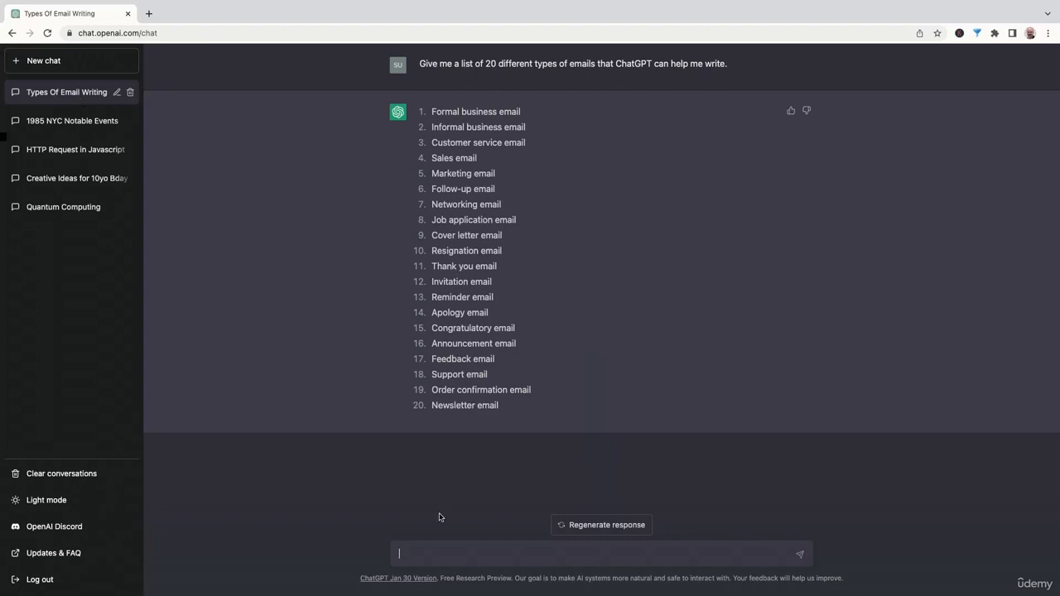
Step: Copy the prompt "Give me an example of a compromise email" from module2-teleprompter in Sublime Text and submit it in the ChatGPT conversation
key(super+Tab)
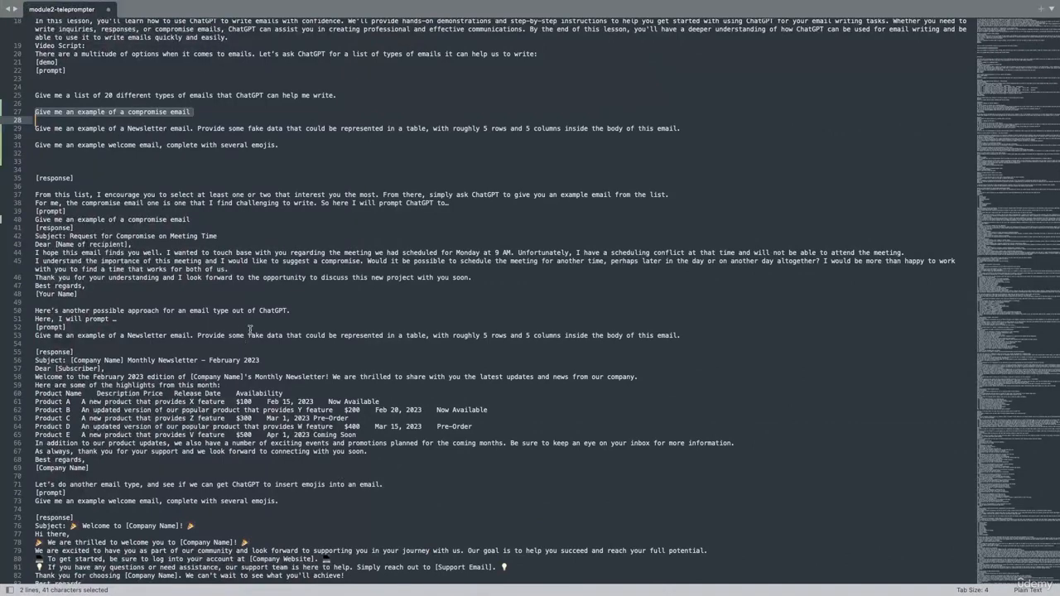
triple_click(135, 219)
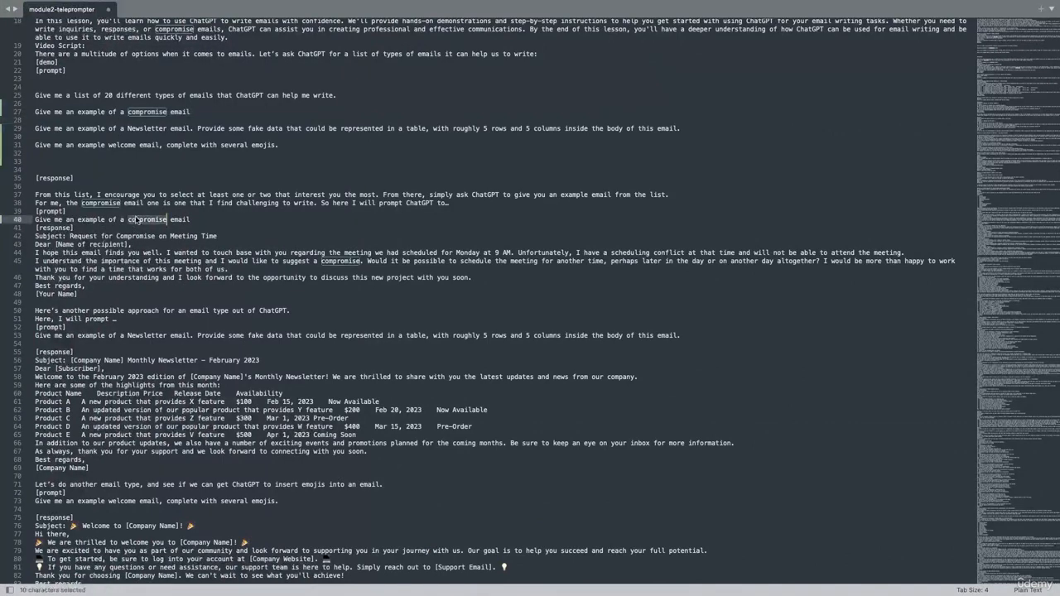
key(super+Tab)
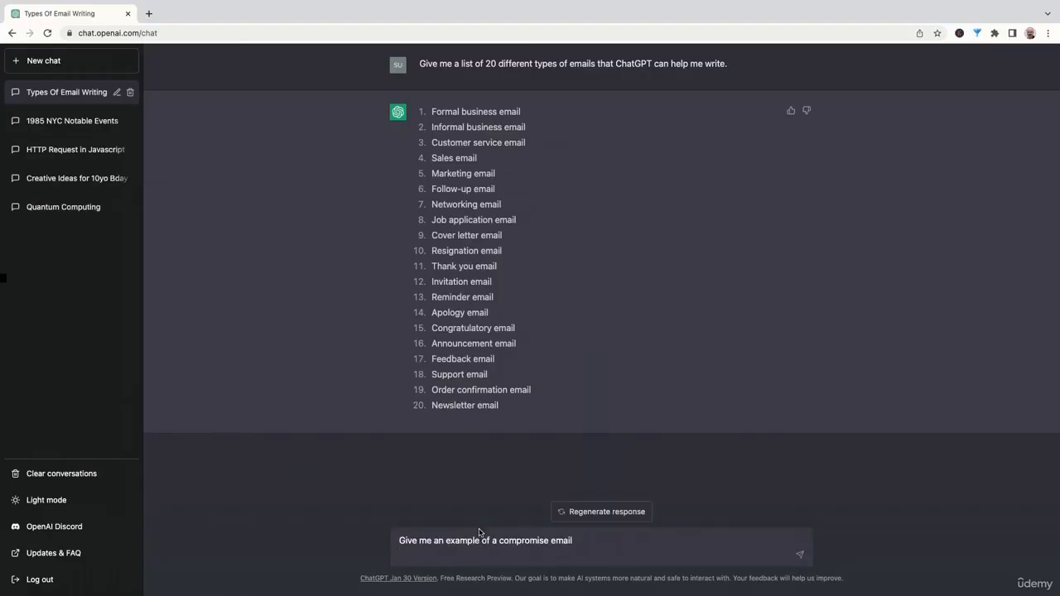
key(BackSpace)
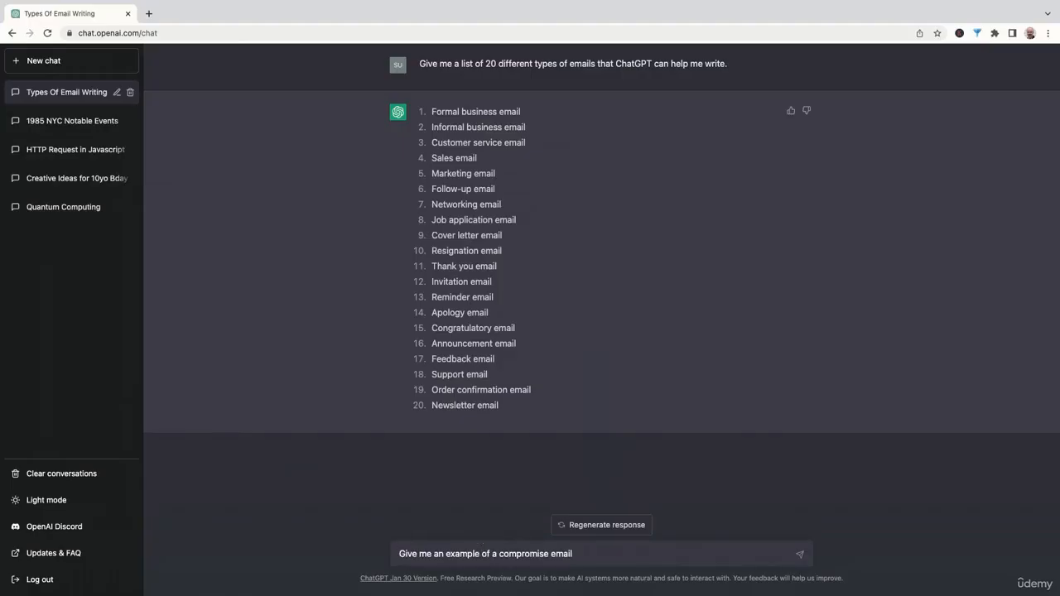
key(Return)
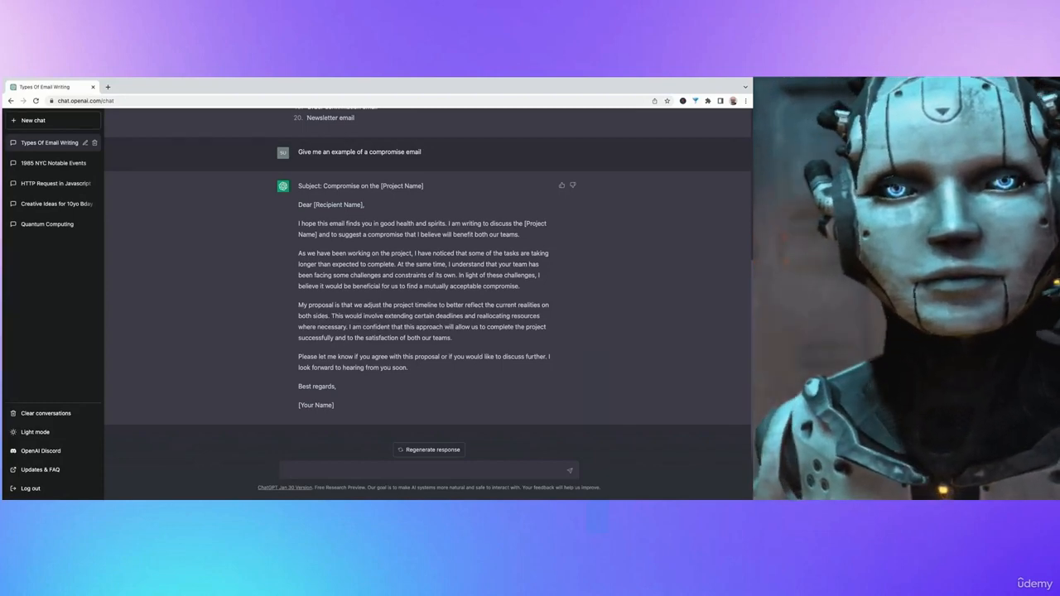
Step: Switch to Sublime Text and copy the line 29 prompt requesting a Newsletter email with a table of roughly 5 rows and 5 columns
key(super+Tab)
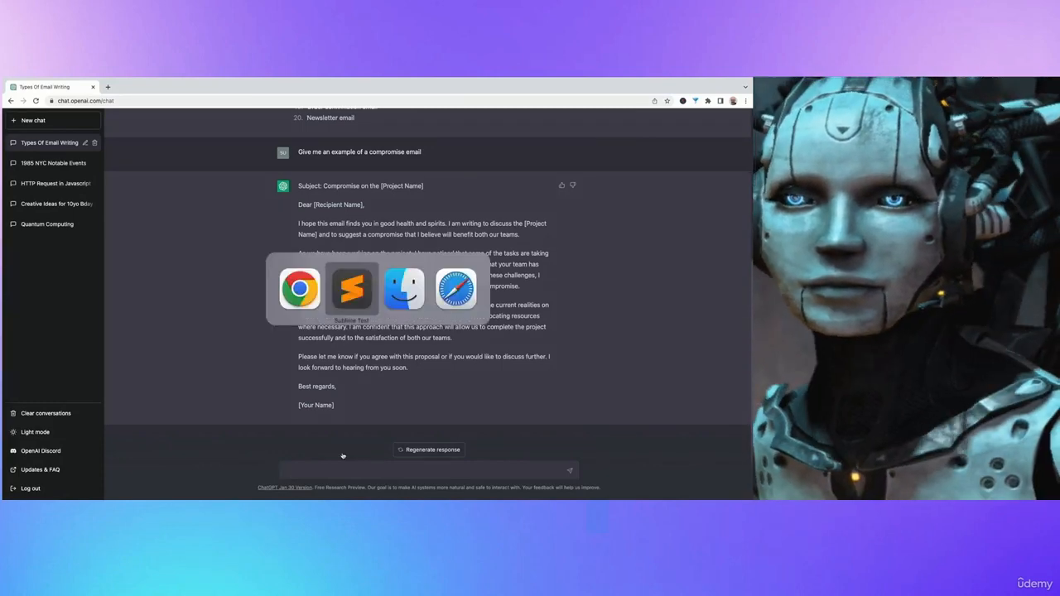
key(super+Tab)
key(super+Tab)
key(super+Tab)
key(super+Tab)
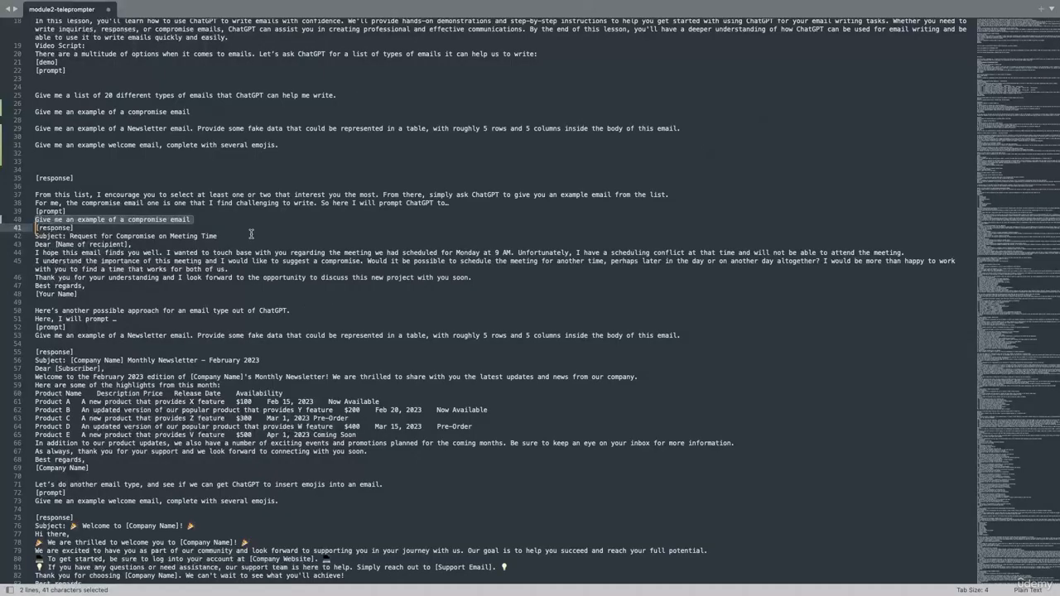
click(193, 136)
key(shift+Down)
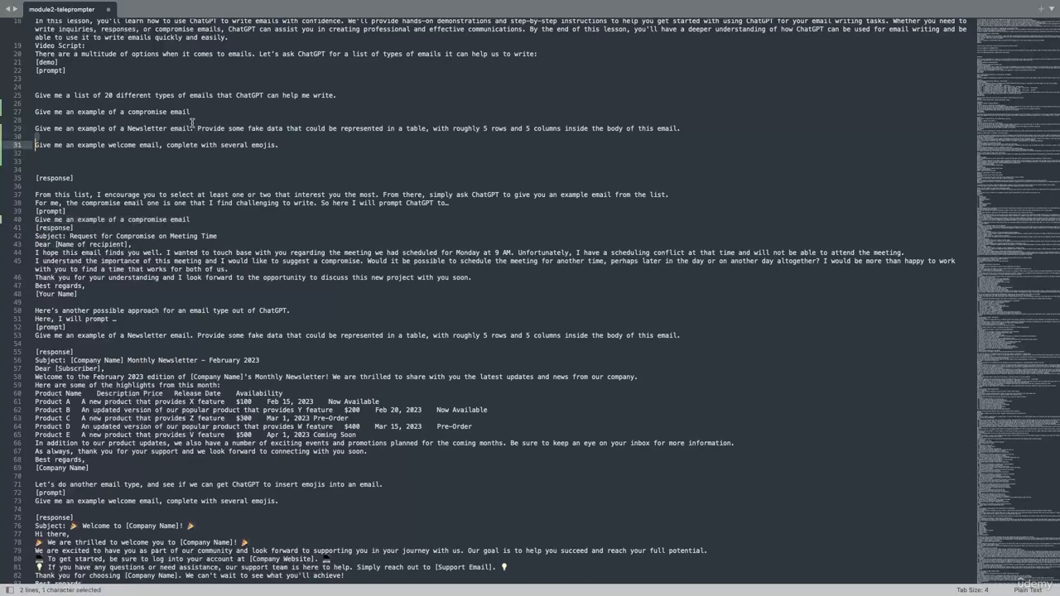
triple_click(190, 128)
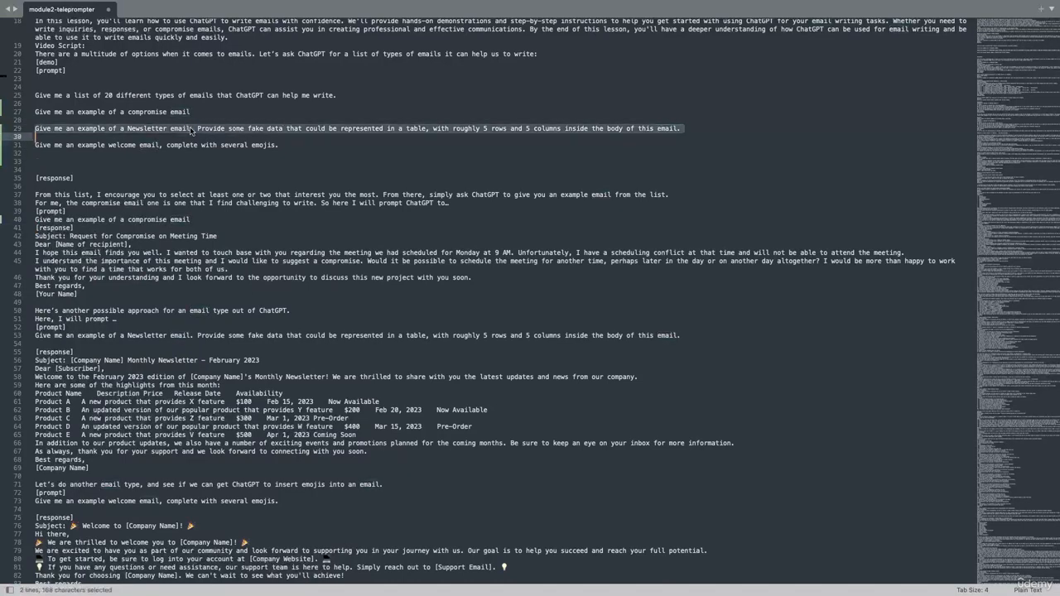
key(super+c)
Step: Switch back to ChatGPT and submit the copied Newsletter email prompt without its trailing blank line
key(ctrl+Left)
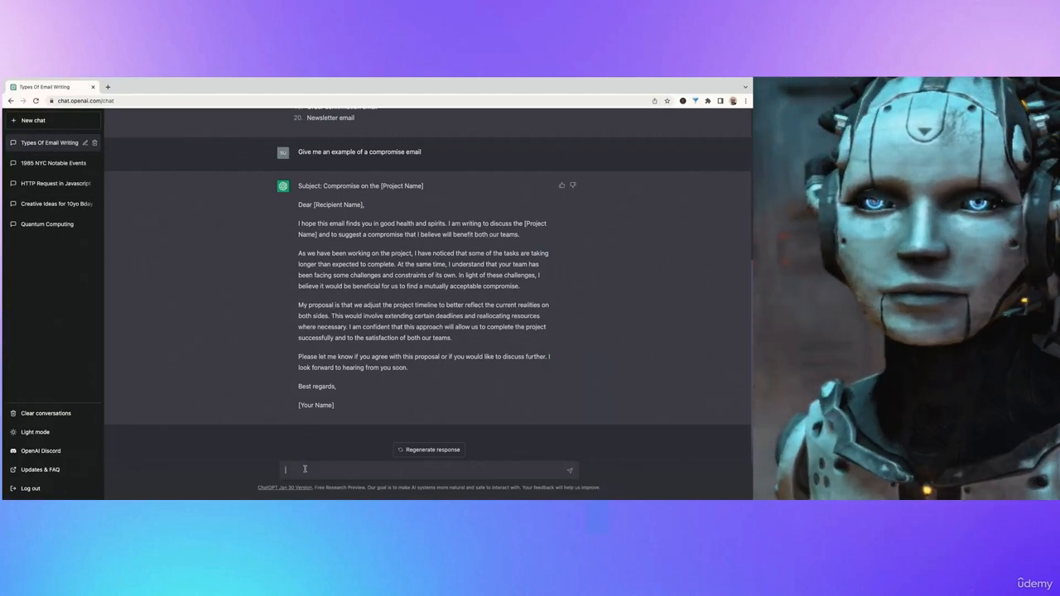
click(304, 470)
key(super+v)
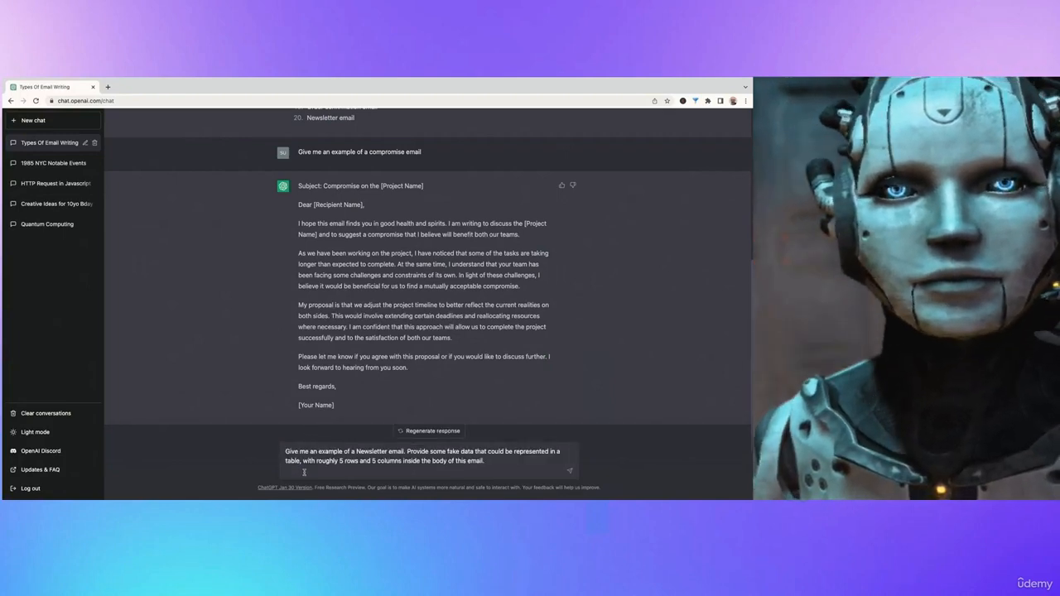
key(BackSpace)
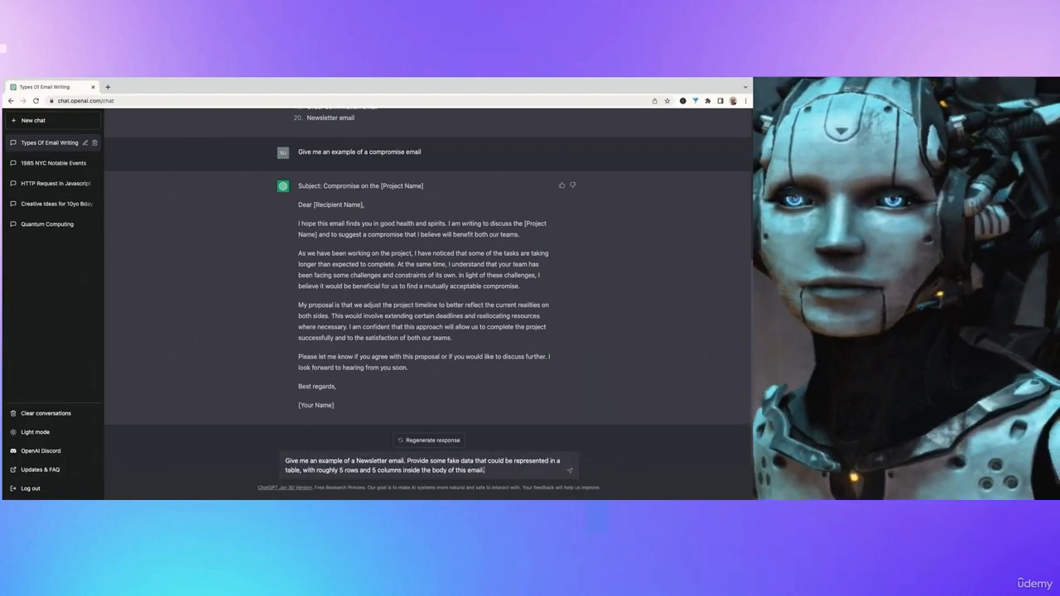
key(Return)
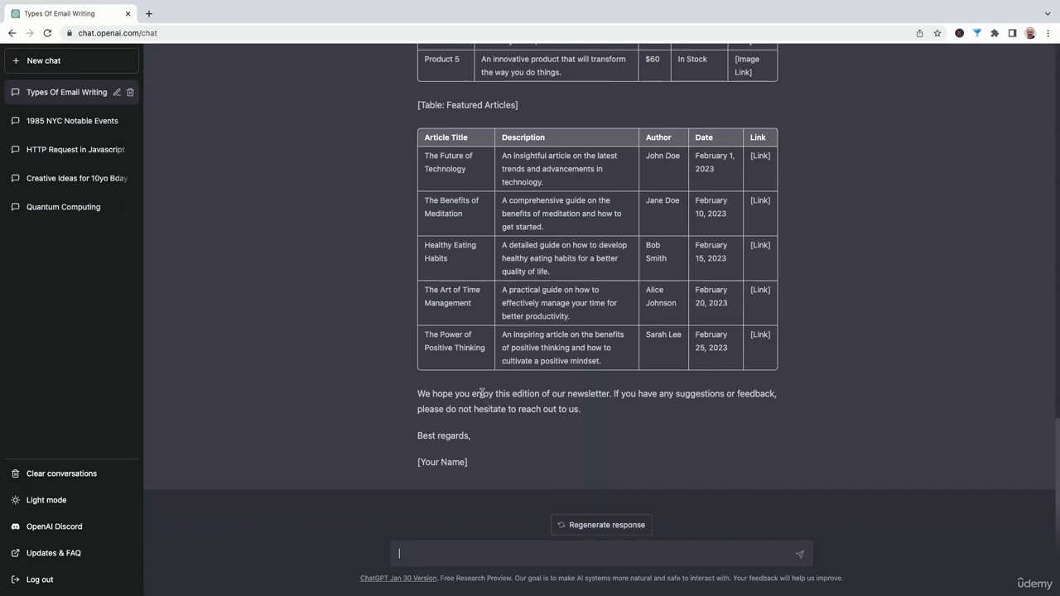
Step: Copy the prompt "Give me an example welcome email, complete with several emojis." from the Sublime Text file and submit it in the ChatGPT conversation
key(super+Tab)
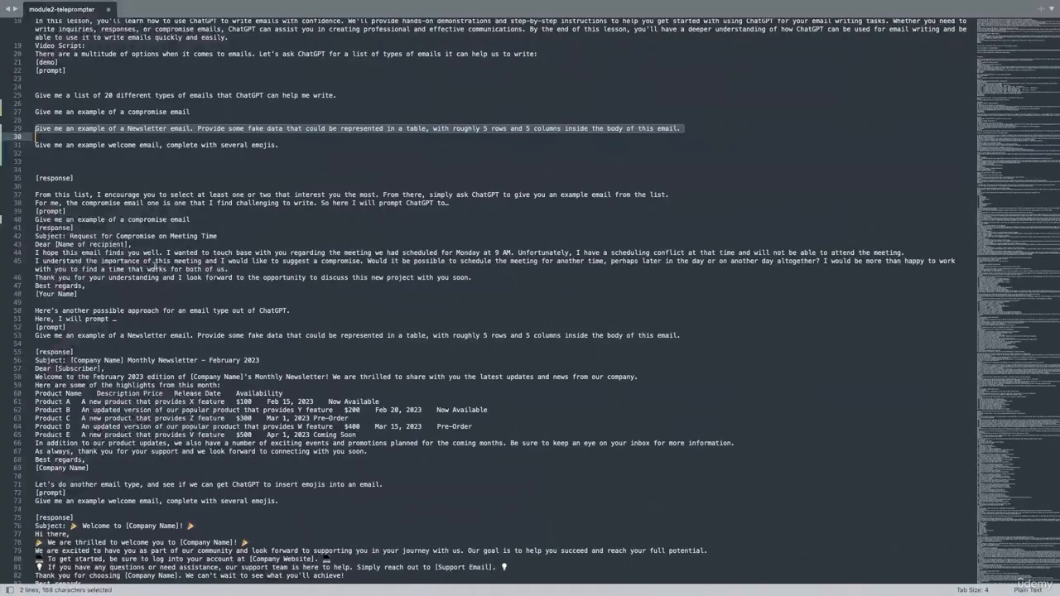
triple_click(152, 145)
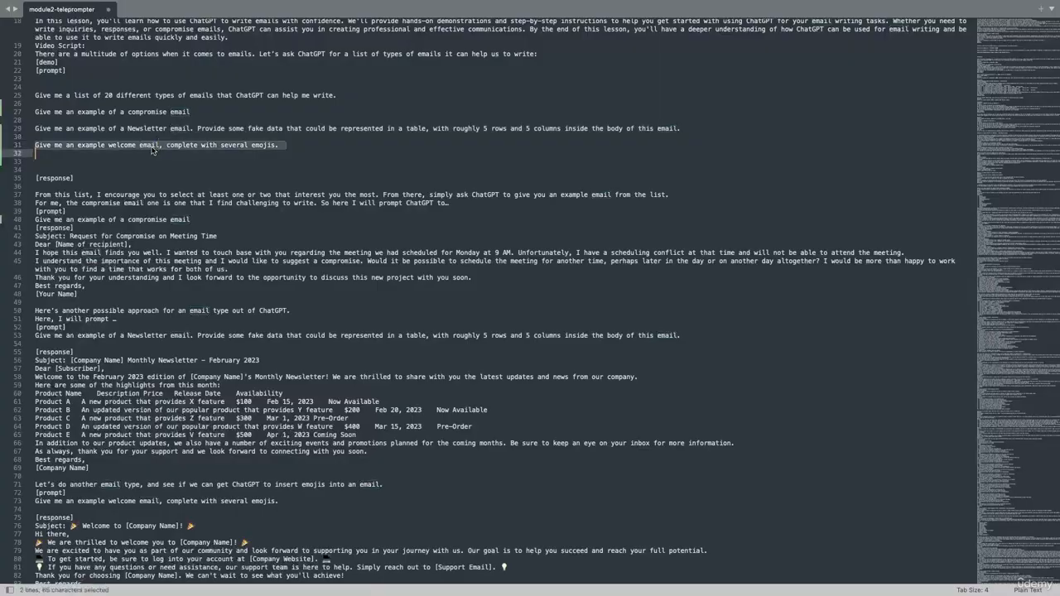
key(super+Tab)
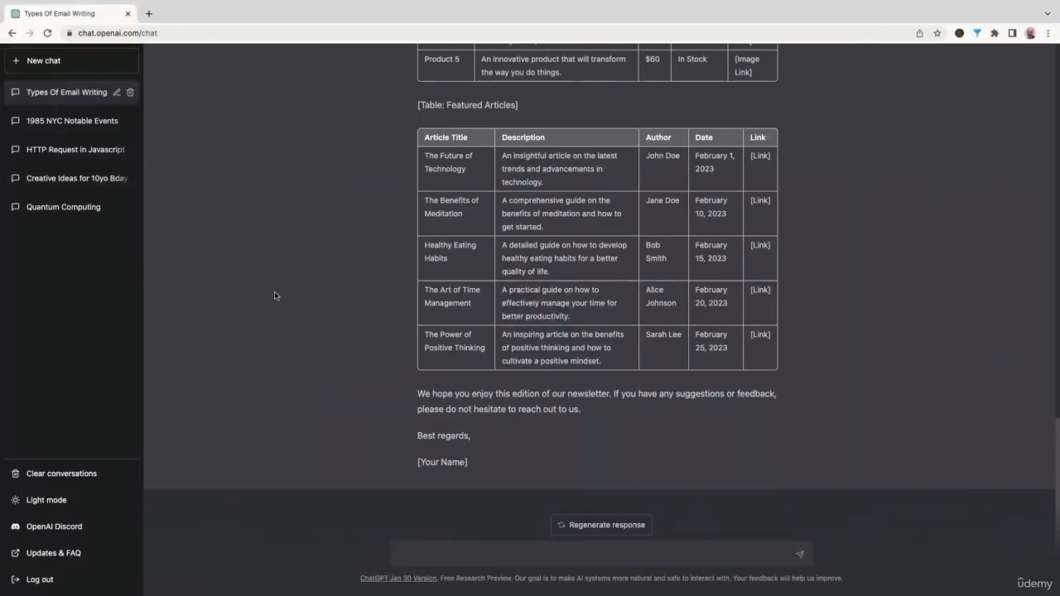
key(super+v)
key(Return)
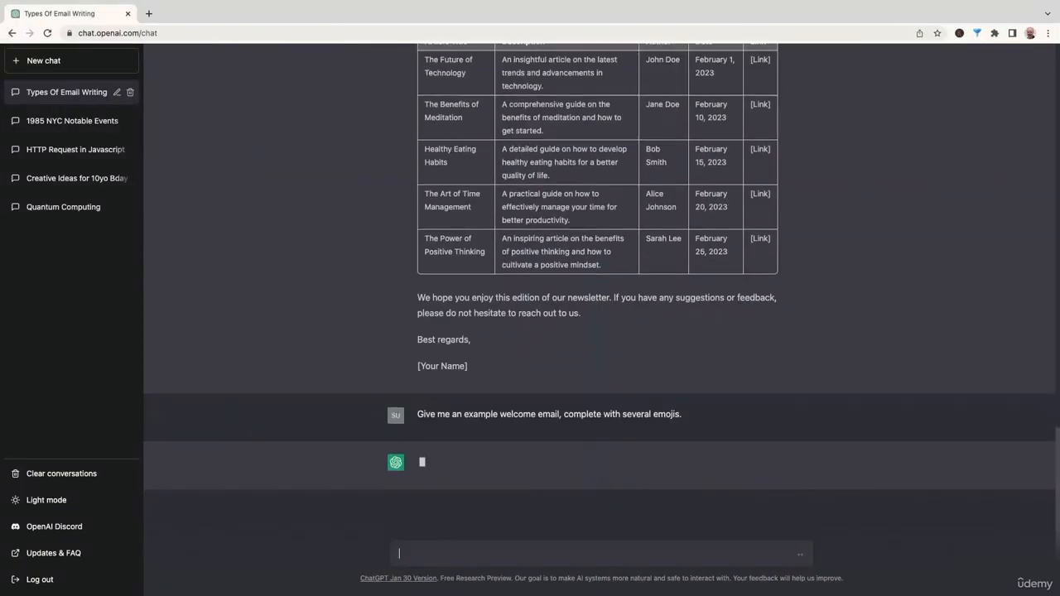
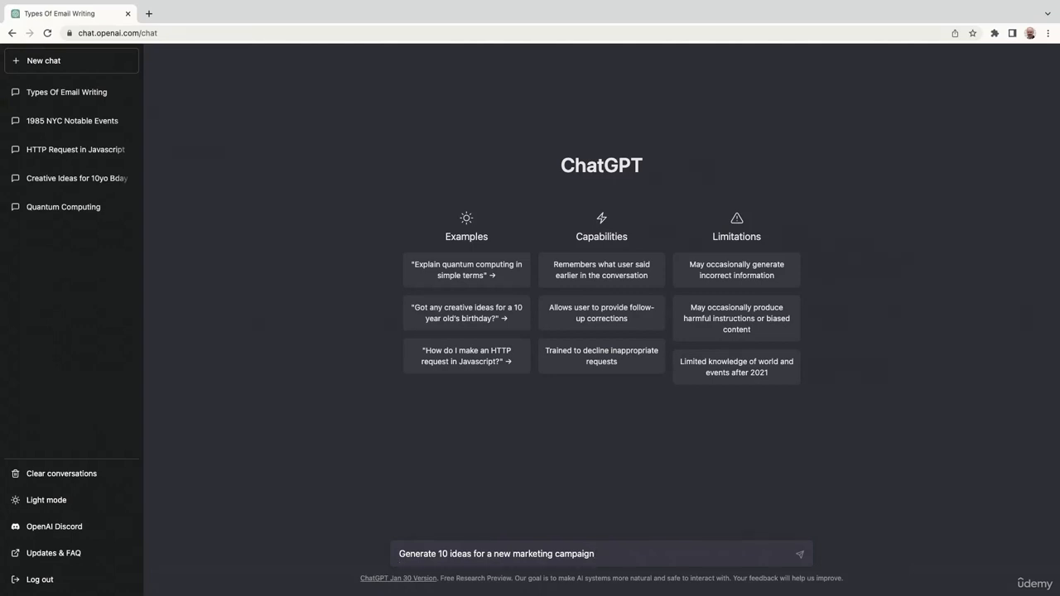
Step: Submit the prompt "Generate 10 ideas for a new marketing campaign" in the new conversation
key(Return)
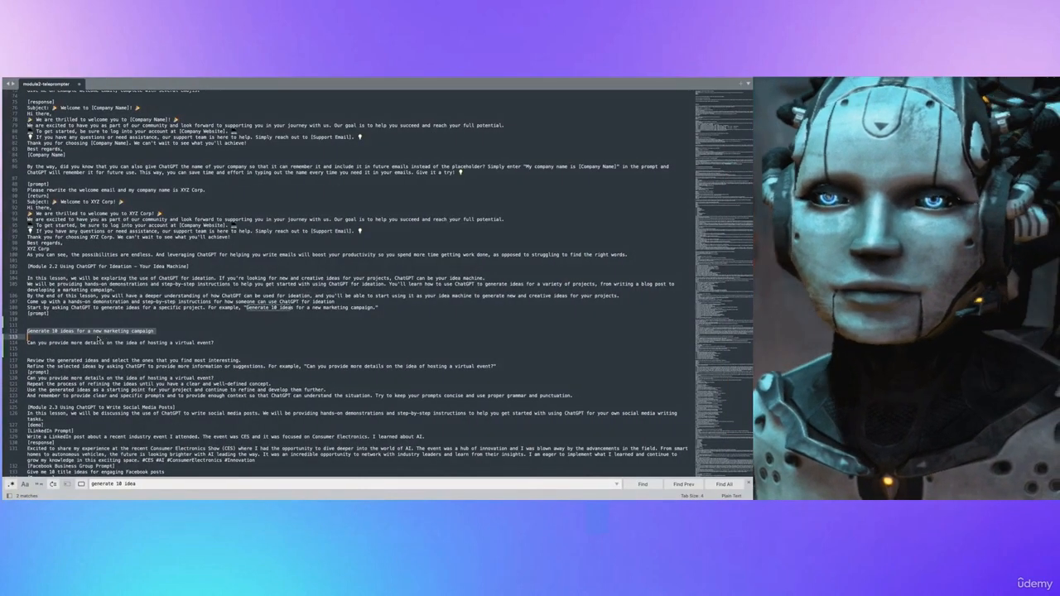
Step: Copy "Can you provide more details on the idea of hosting a virtual event?" from the Sublime Text file and submit it in the ChatGPT conversation
double_click(95, 343)
triple_click(95, 342)
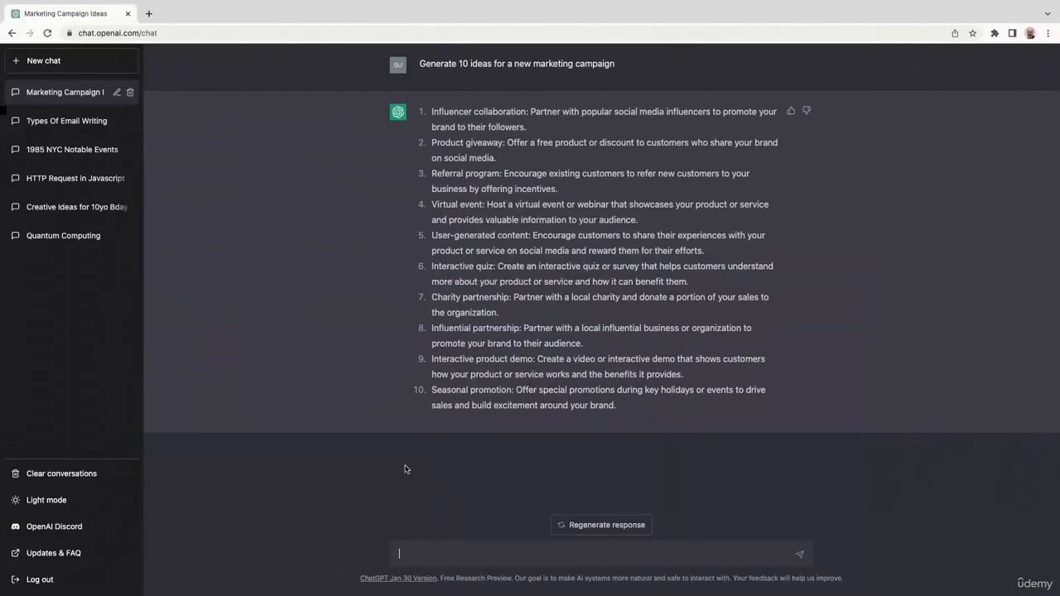
text(Can you provide more details on the idea of hosting a virtual event?)
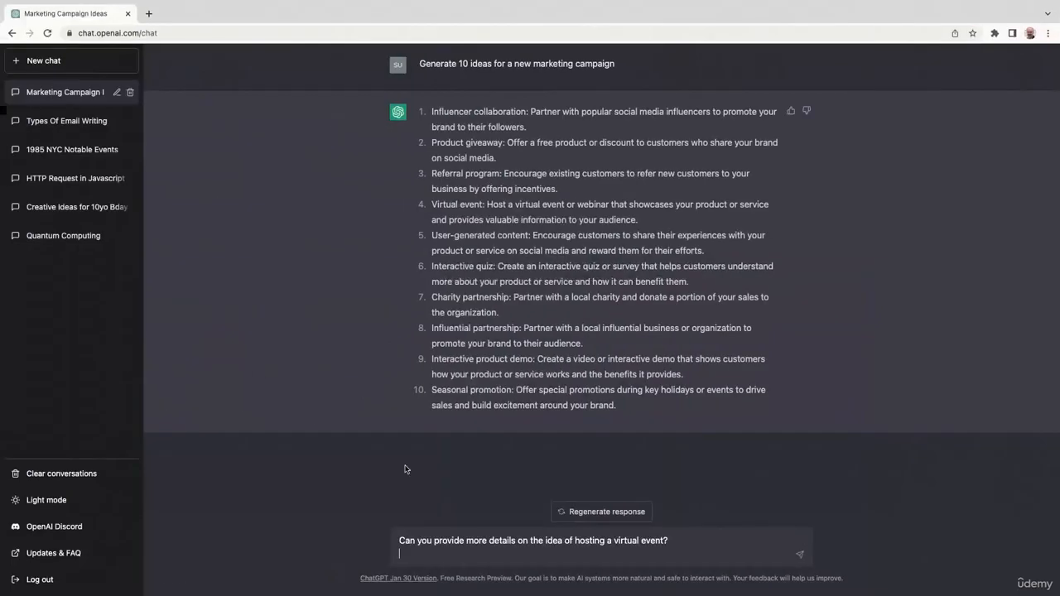
key(BackSpace)
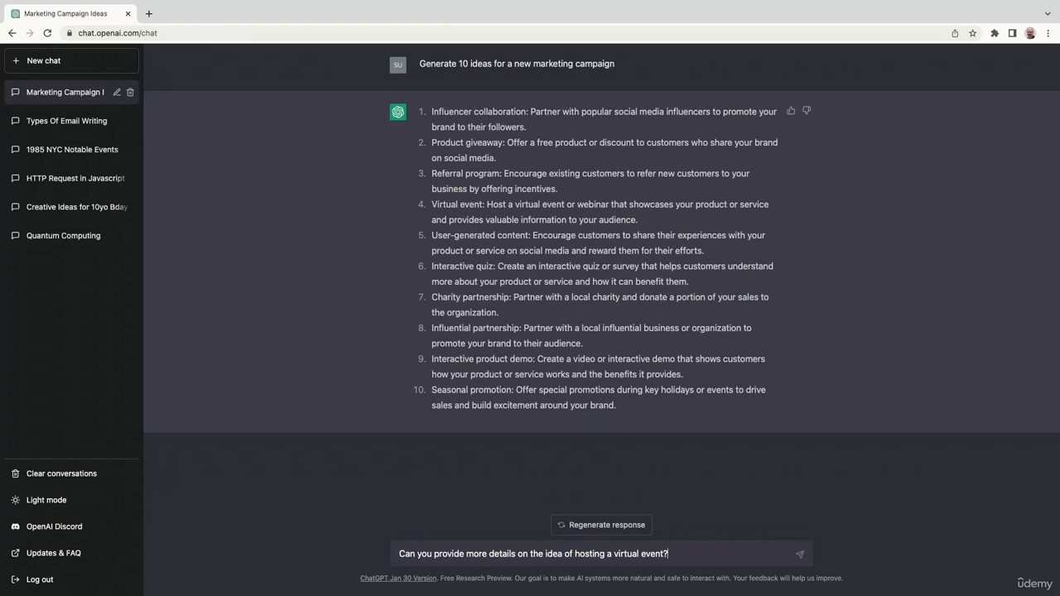
key(Return)
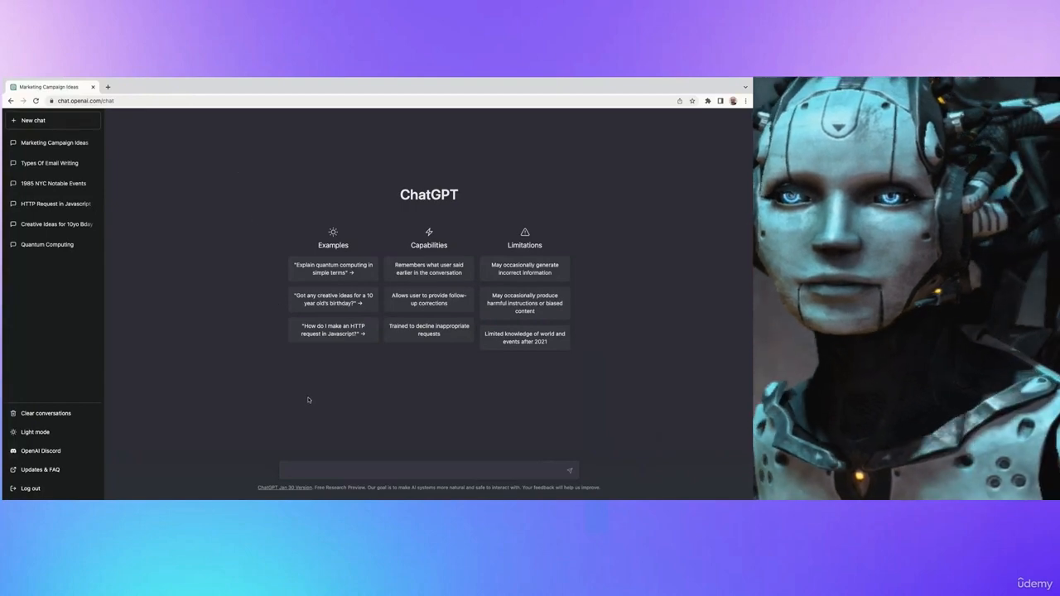
Step: Submit "Write a LinkedIn post about a recent industry event I attended. The event was CES and it was focused on Consumer Electronics. I learned about AI."
click(315, 469)
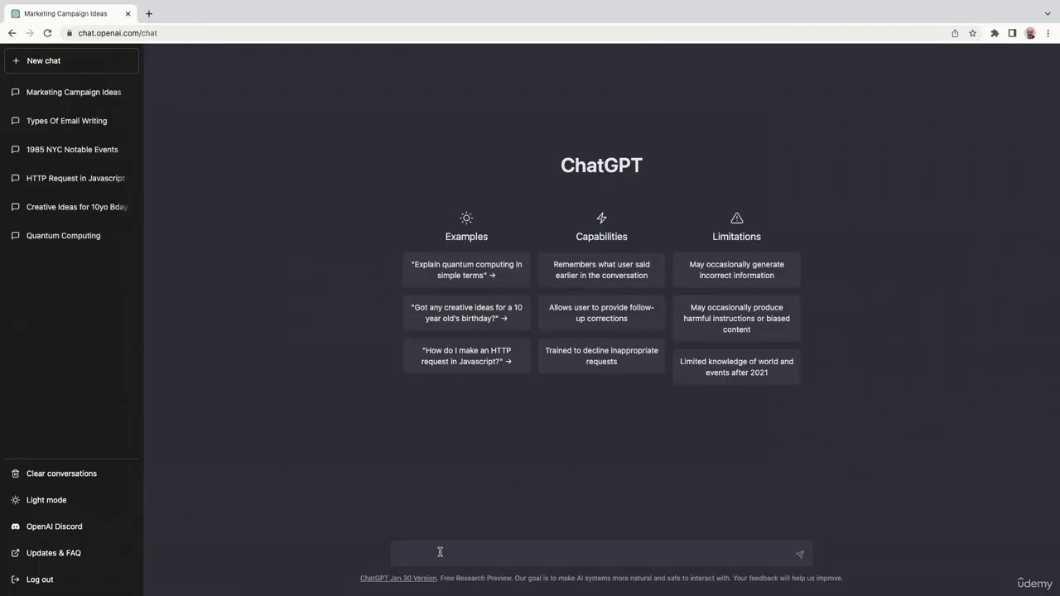
text(Write a LinkedIn post about a recent industry event I attended. The event was CES and it was focused on Consumer Electronics. I learned about AI.)
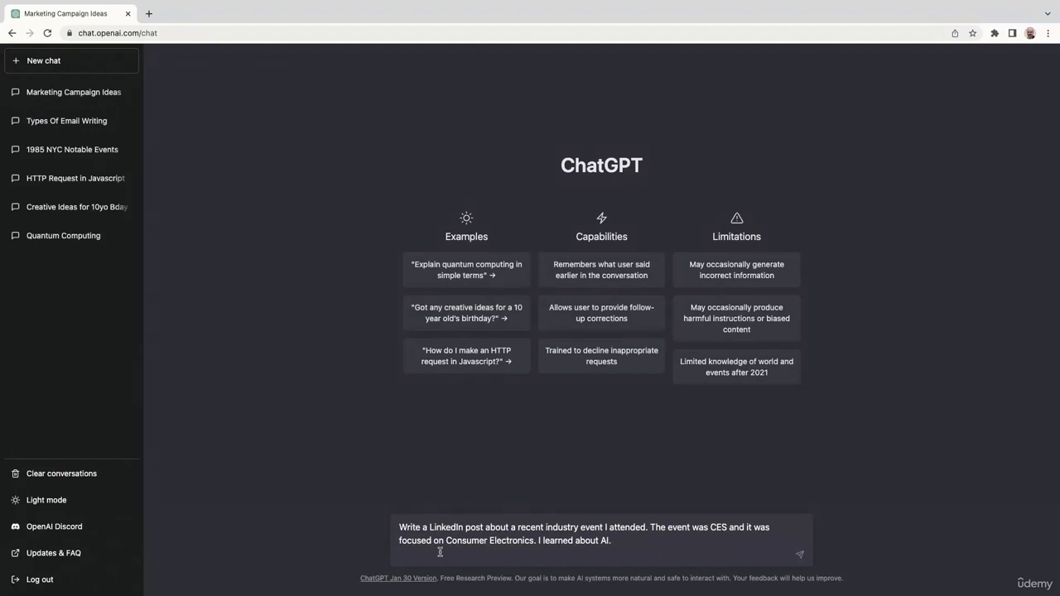
key(BackSpace)
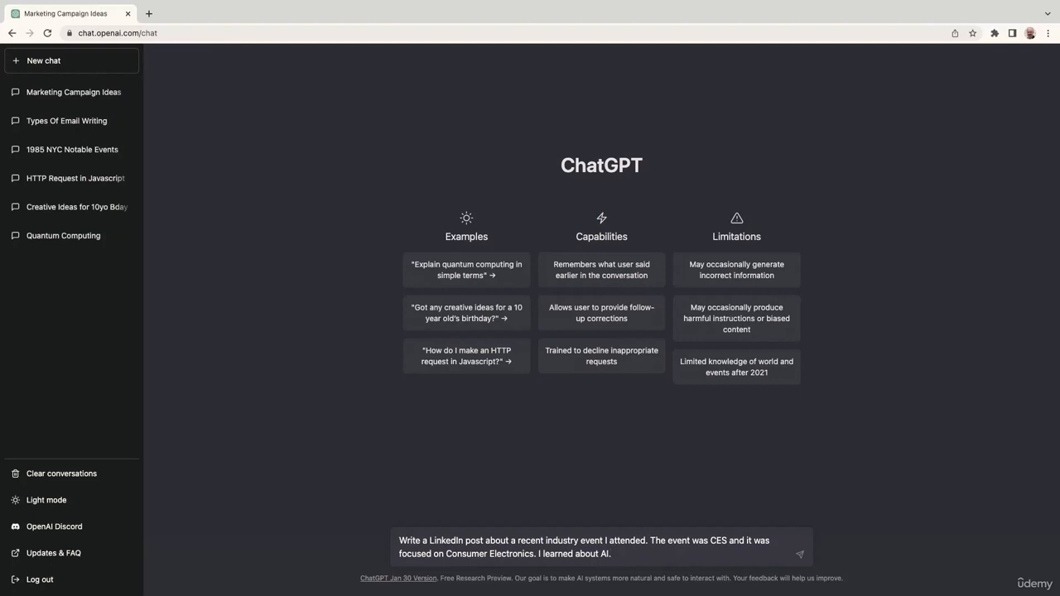
key(Return)
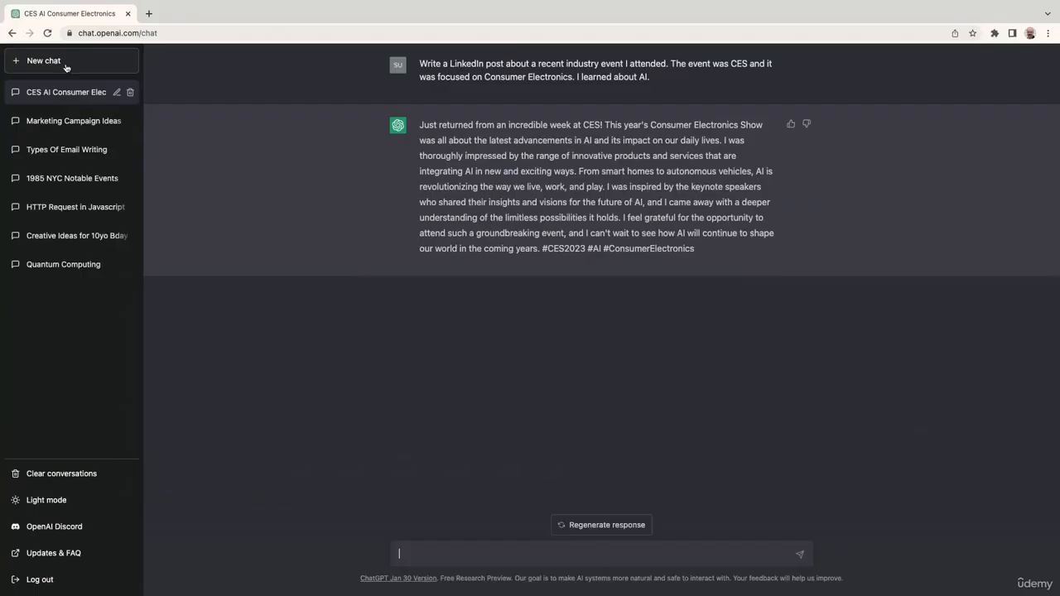
Step: Start a new chat and submit the prompt "Give me 10 title ideas for engaging Facebook posts" without its trailing blank line
click(47, 124)
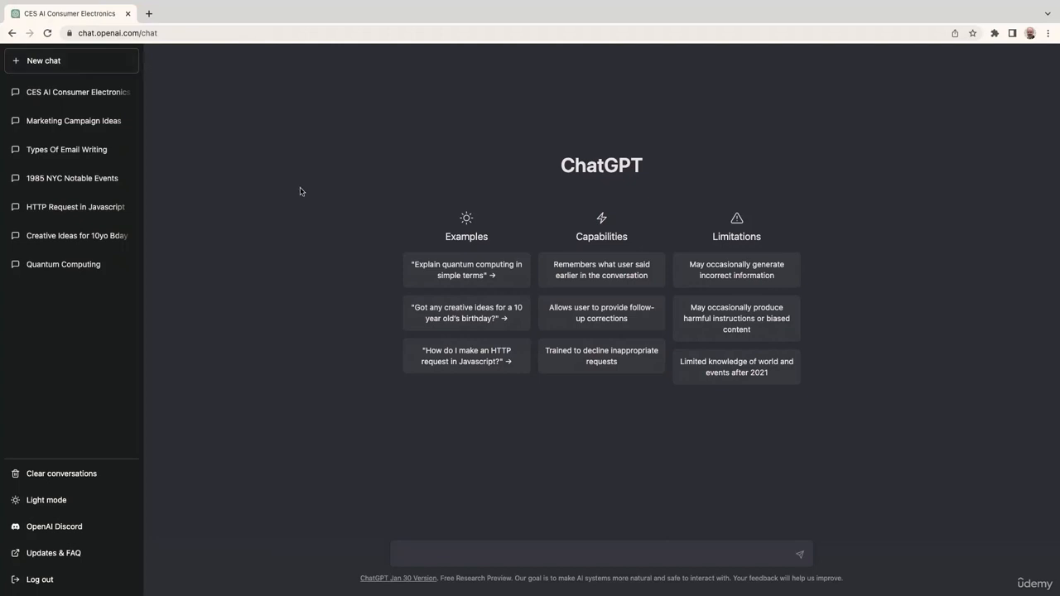
click(523, 555)
text(Give me 10 title ideas for engaging Facebook posts)
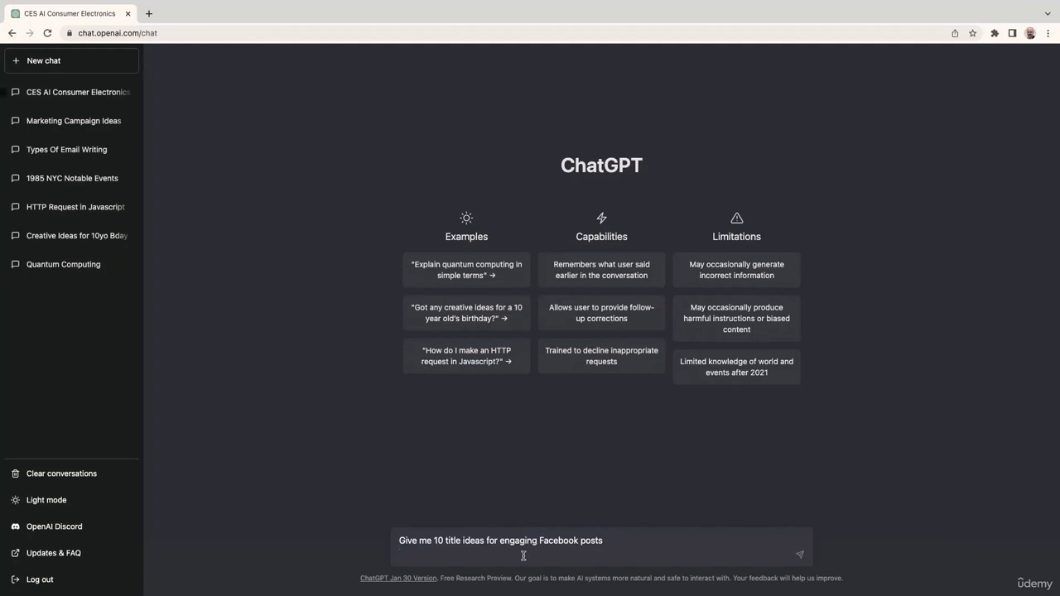
key(BackSpace)
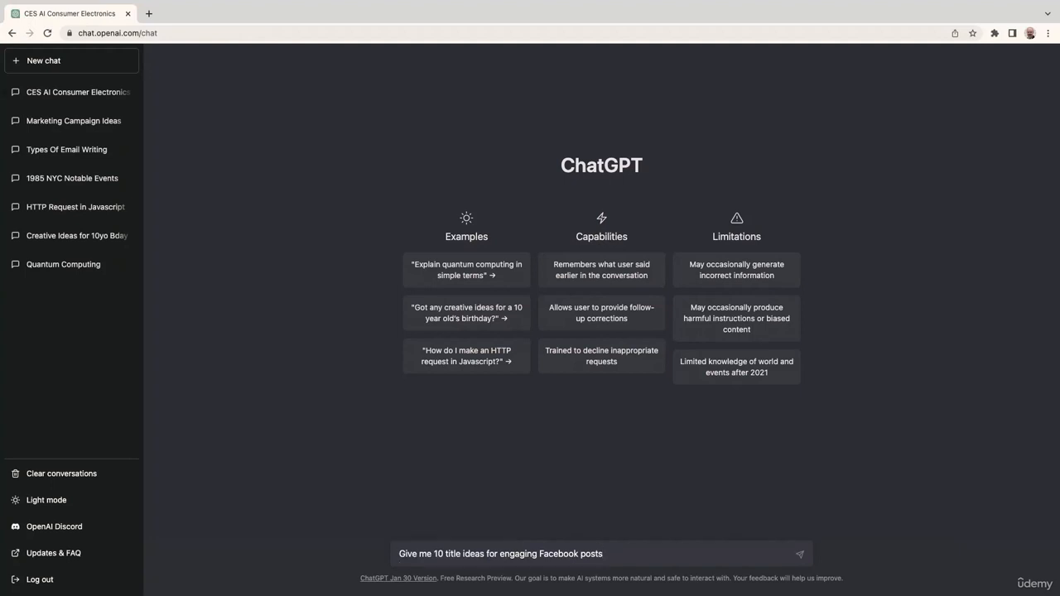
key(Return)
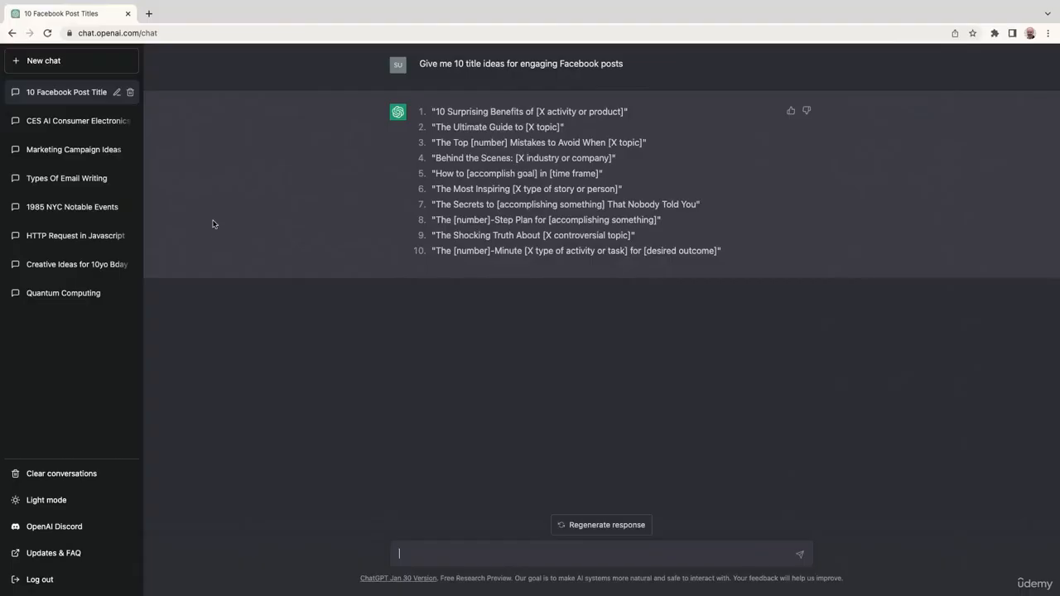
Step: Start a new chat and submit the prompt "Give me 10 topic ideas for engaging Twitter posts" without its trailing blank line
click(58, 62)
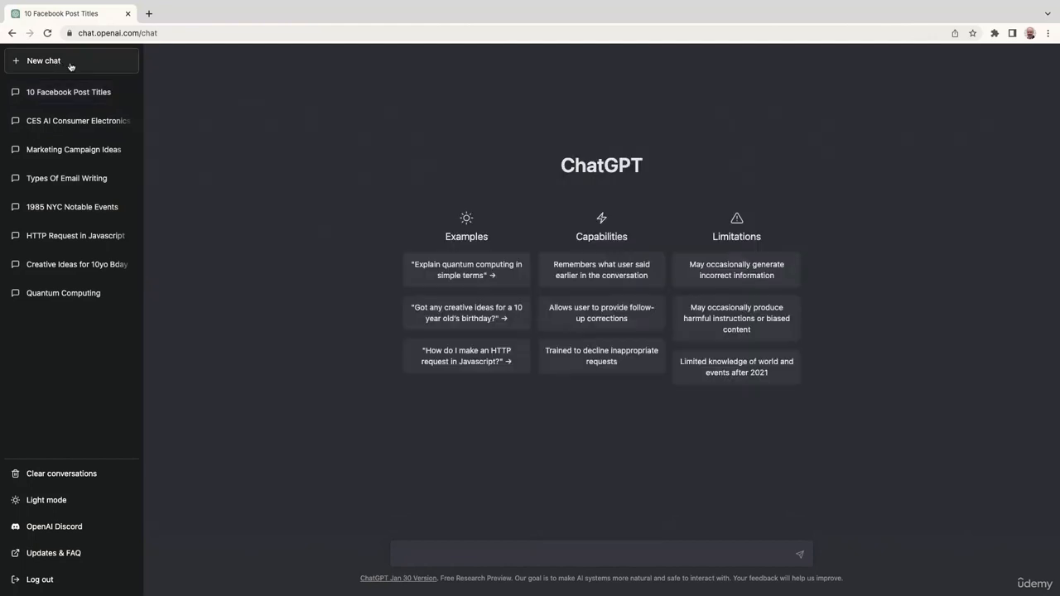
click(463, 553)
text(Give me 10 topic ideas for engaging Twitter posts)
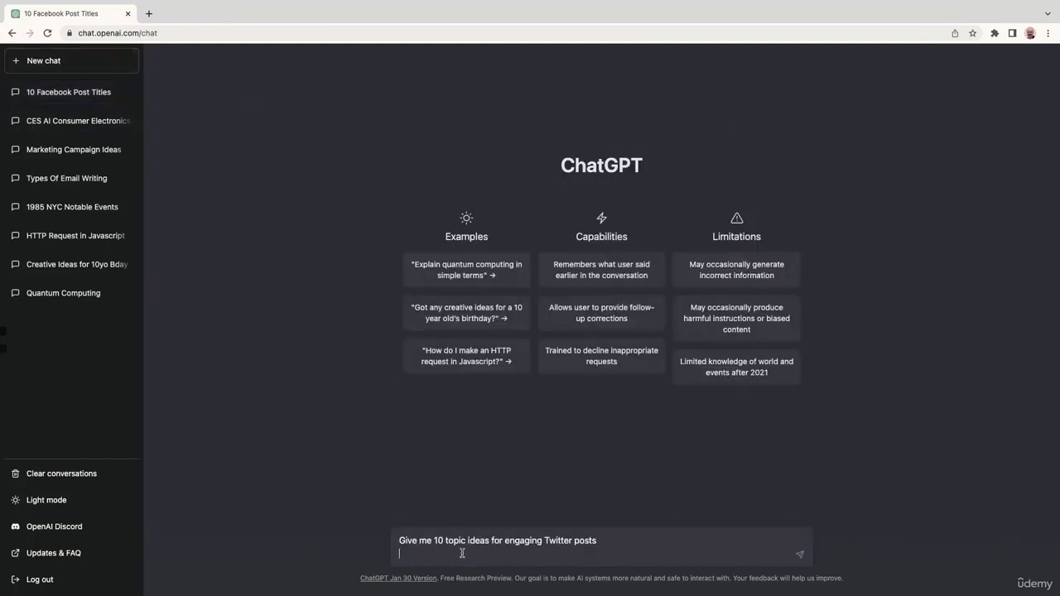
key(BackSpace)
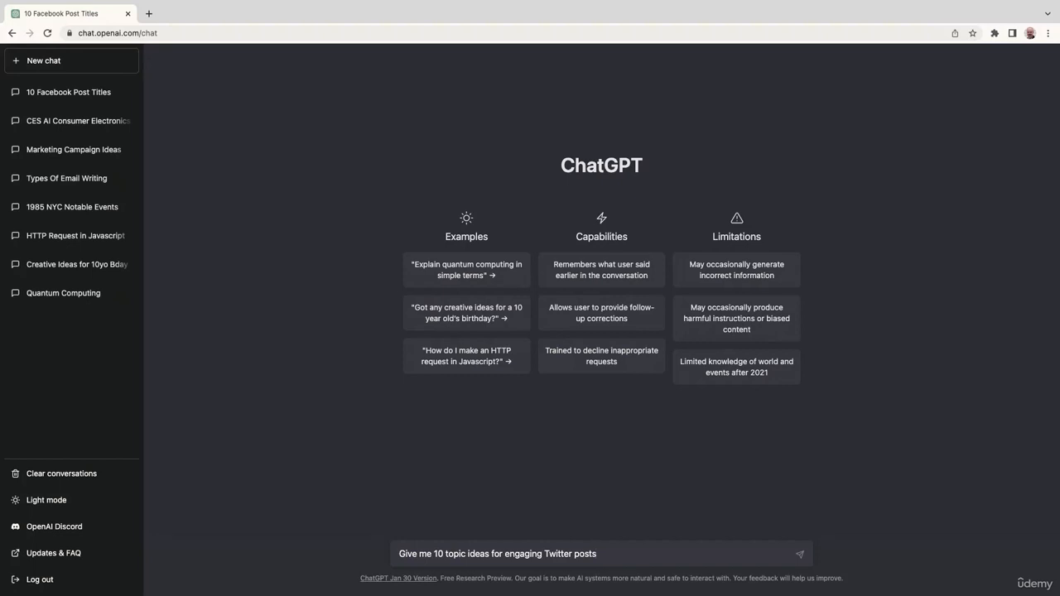
key(Return)
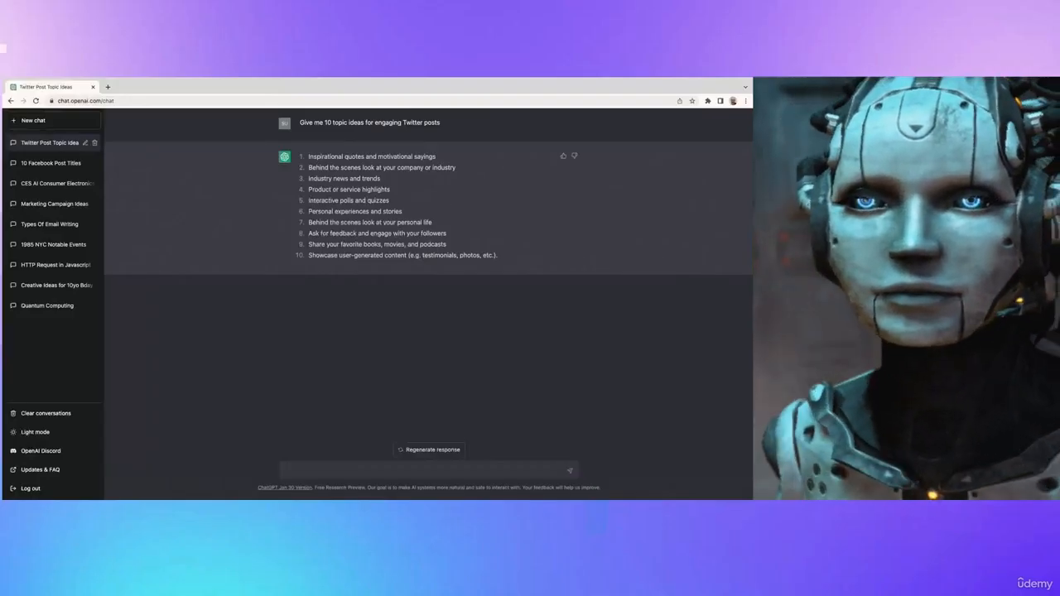
Step: Fetch the follow-up "Write a tweet for #7 from this list." from Sublime Text and submit it in the same ChatGPT conversation
key(super+Tab)
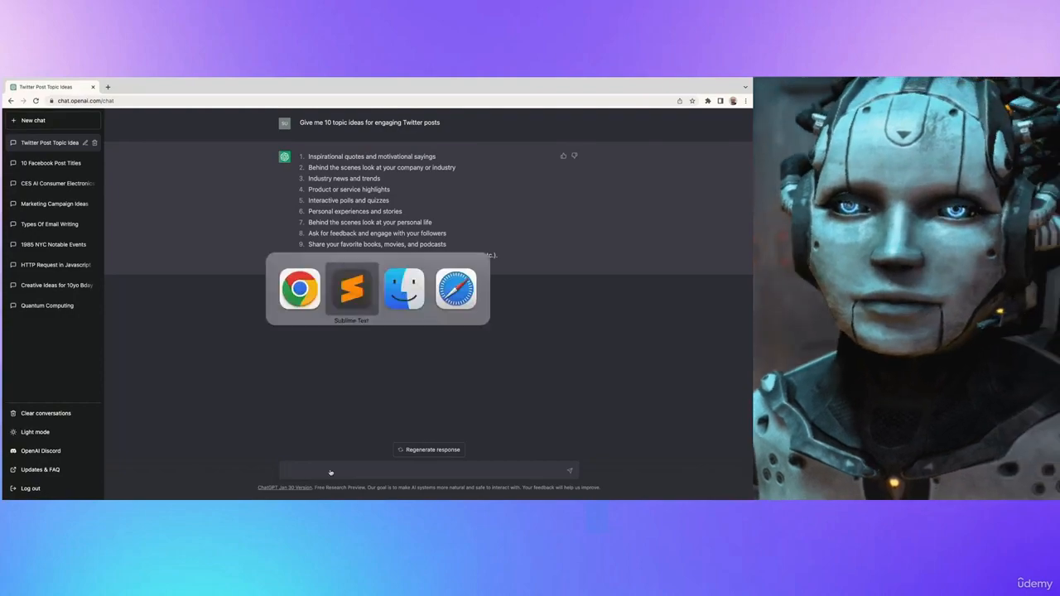
key(super+Tab)
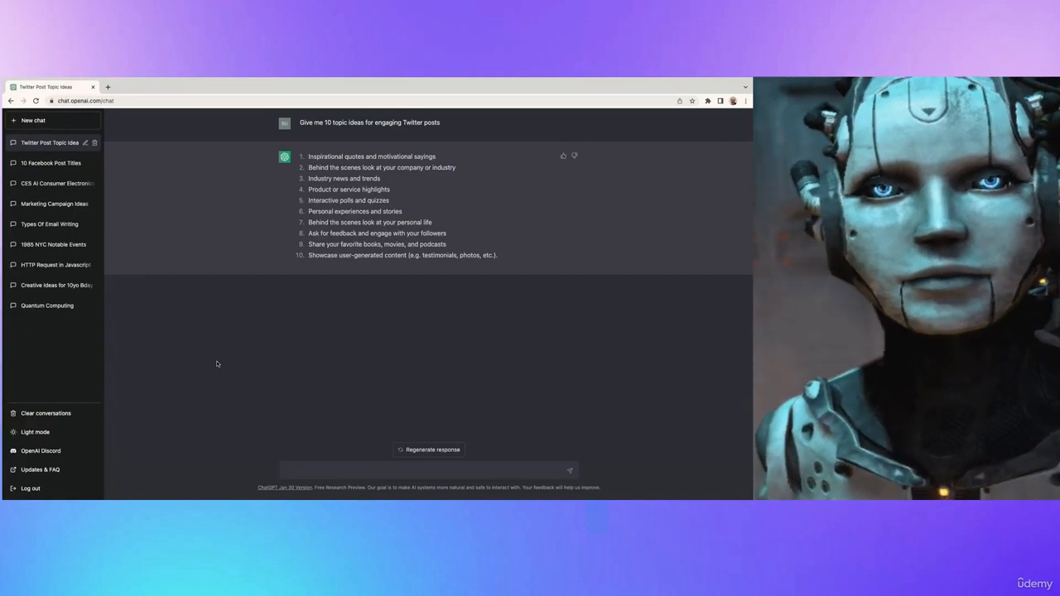
text(Write a tweet for #7 from this list.)
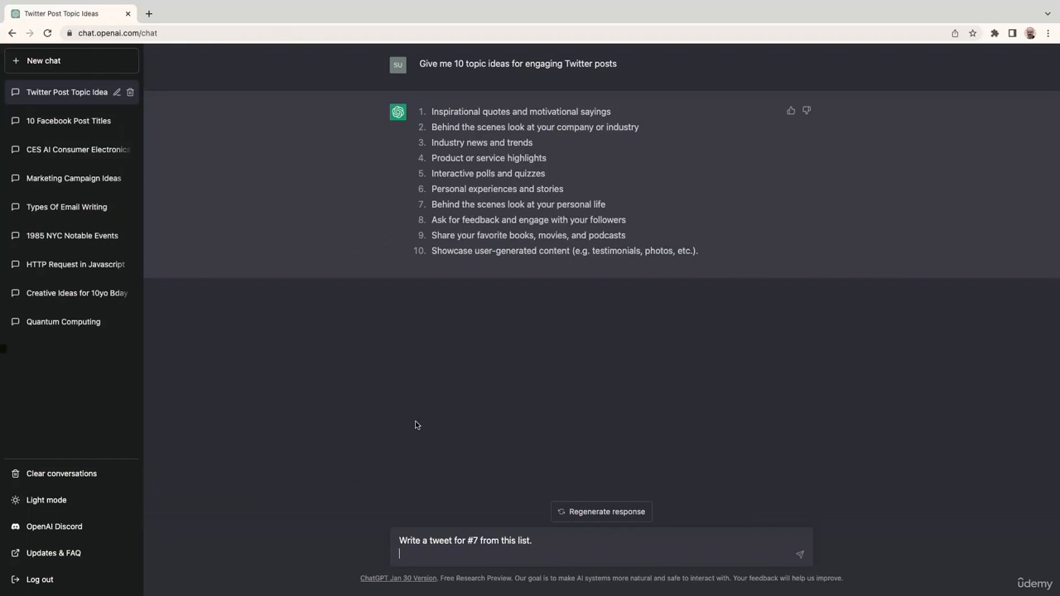
key(BackSpace)
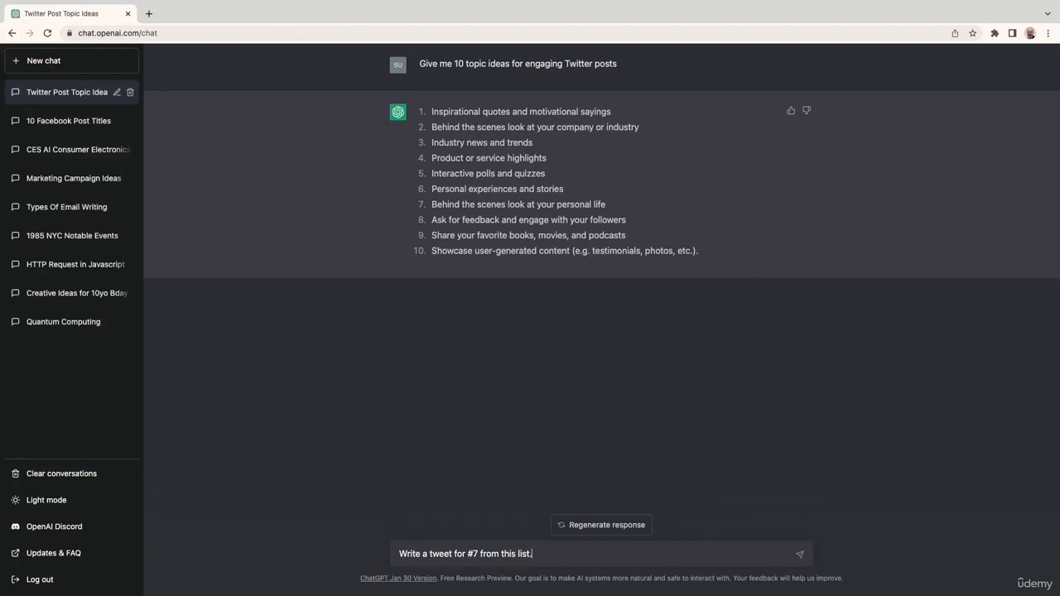
key(Return)
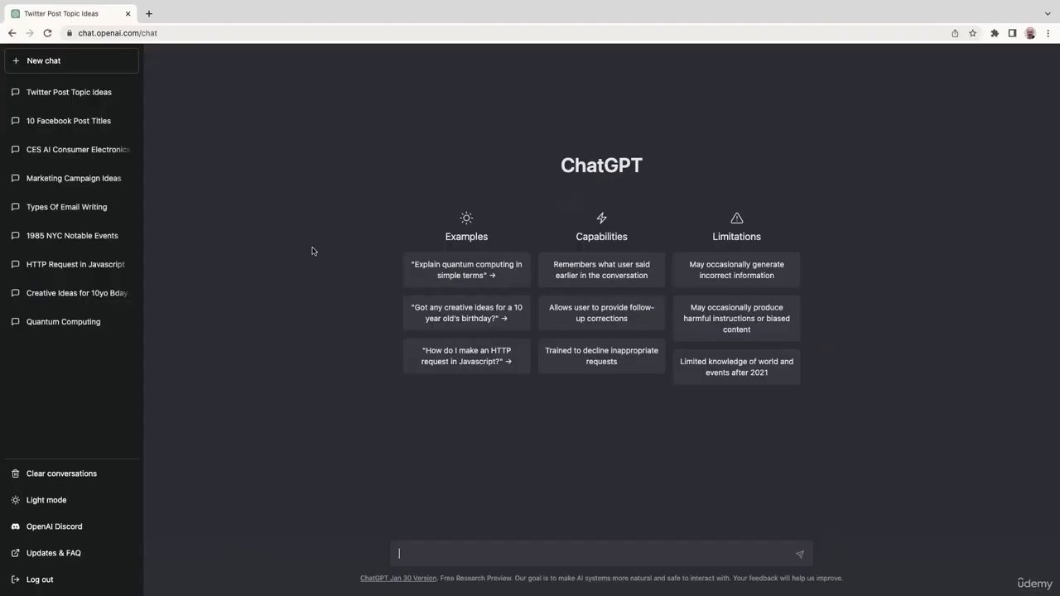
Step: Submit "Write an engaging and thought-provoking article based on this blog post title "The Benefits of Integrating ChatGPT into Your Workflow"" in the new chat
text(Write an engaging and thought-provoking article based on this blog post title "The Benefits of Integrating ChatGPT into Your Workflow")
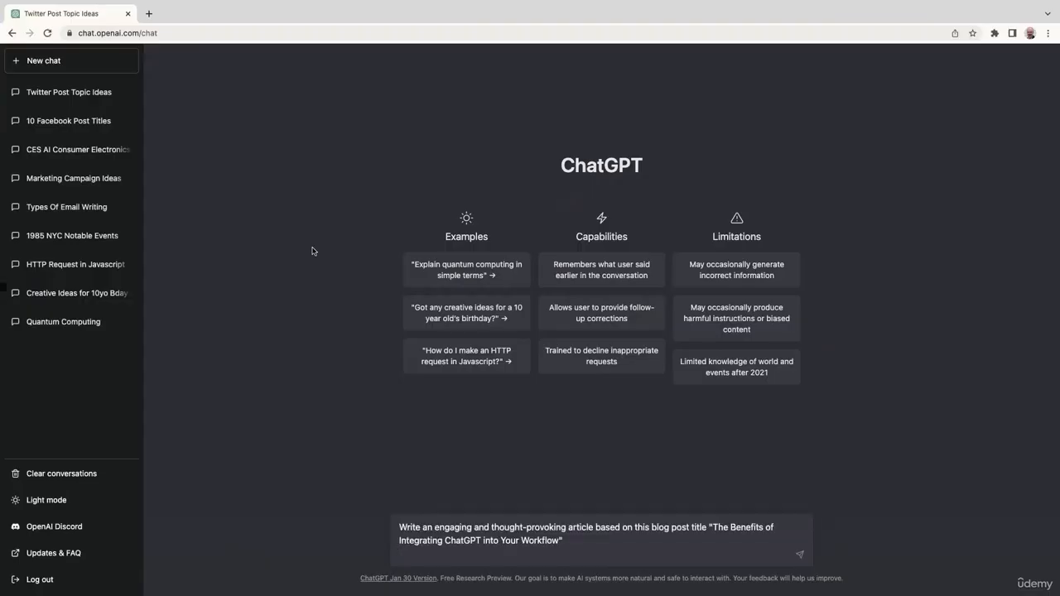
key(BackSpace)
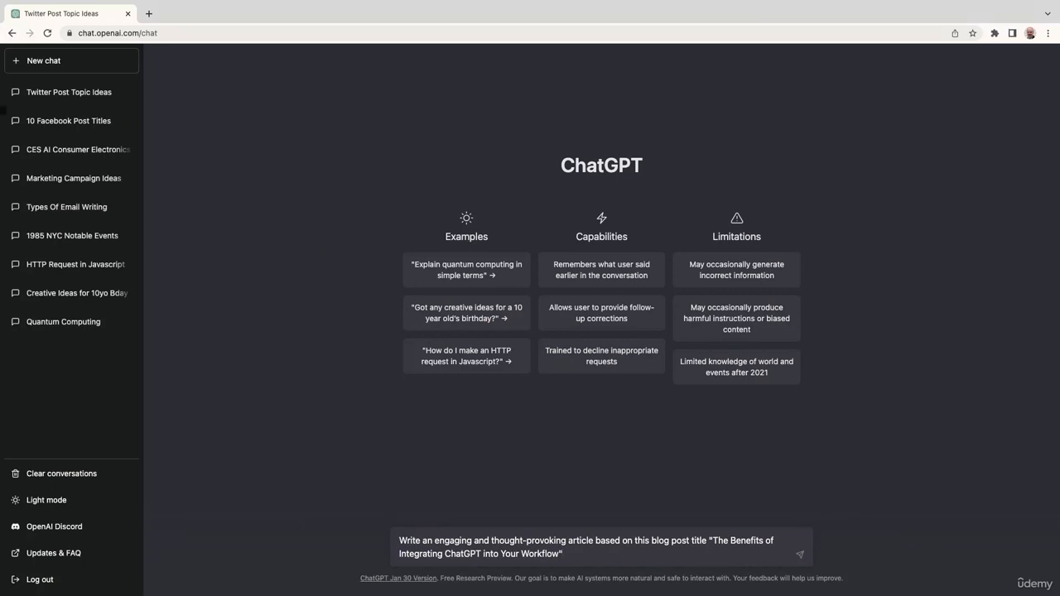
key(Return)
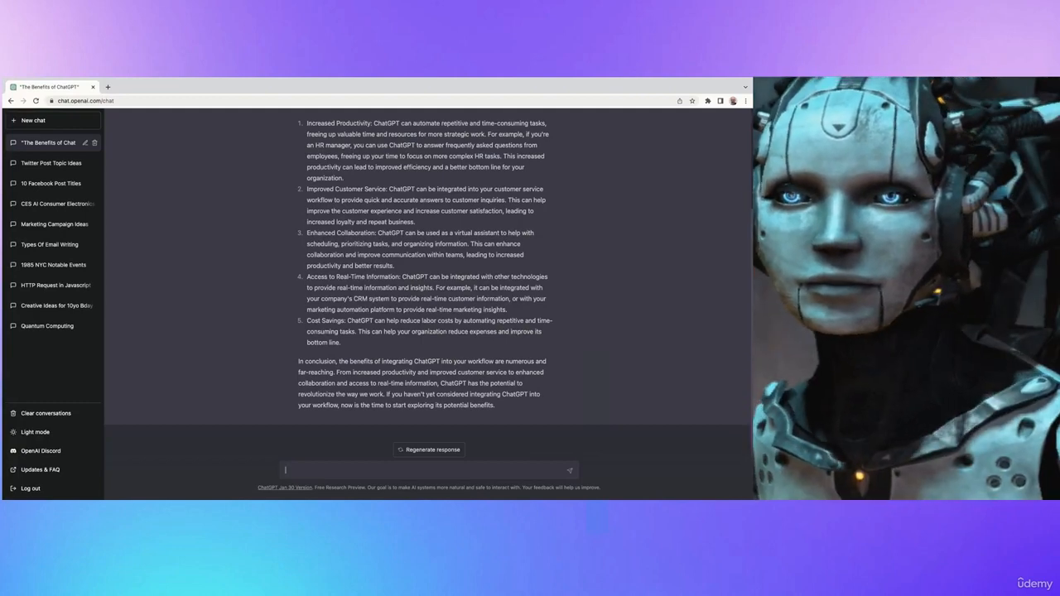
click(46, 121)
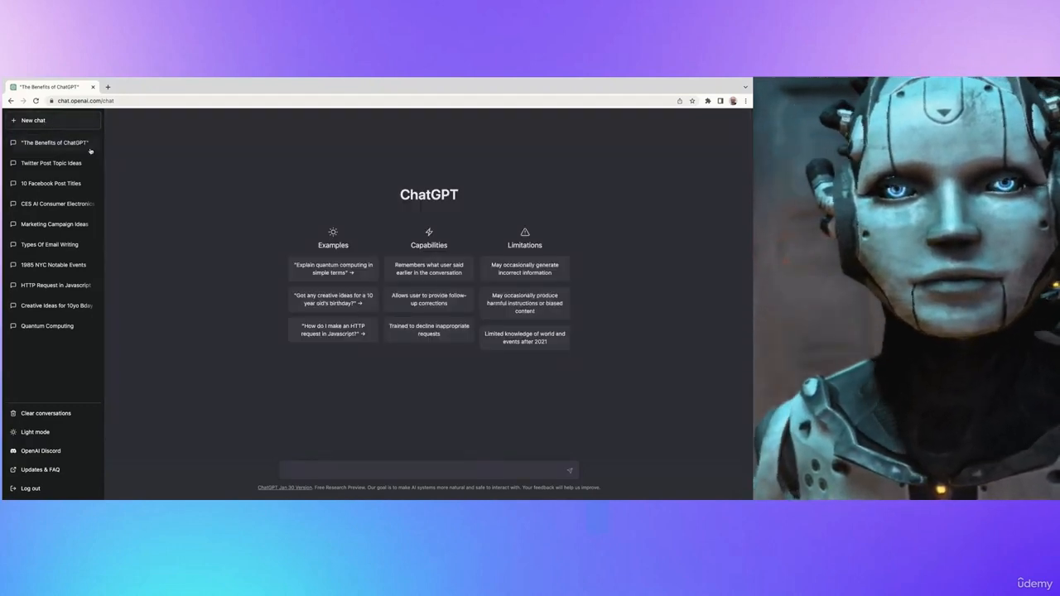
click(322, 472)
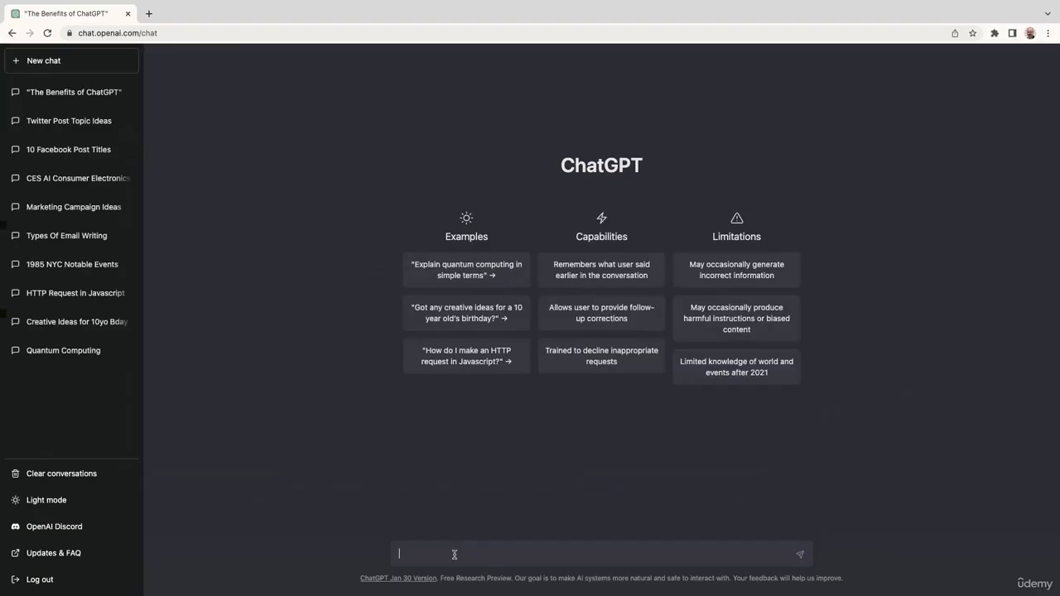
text(Write this from the perspective of a productivity consultant and devote a paragraph each to how ChatGPT can be used to integrate into the respective workflows for Marketing, Sales and Service.)
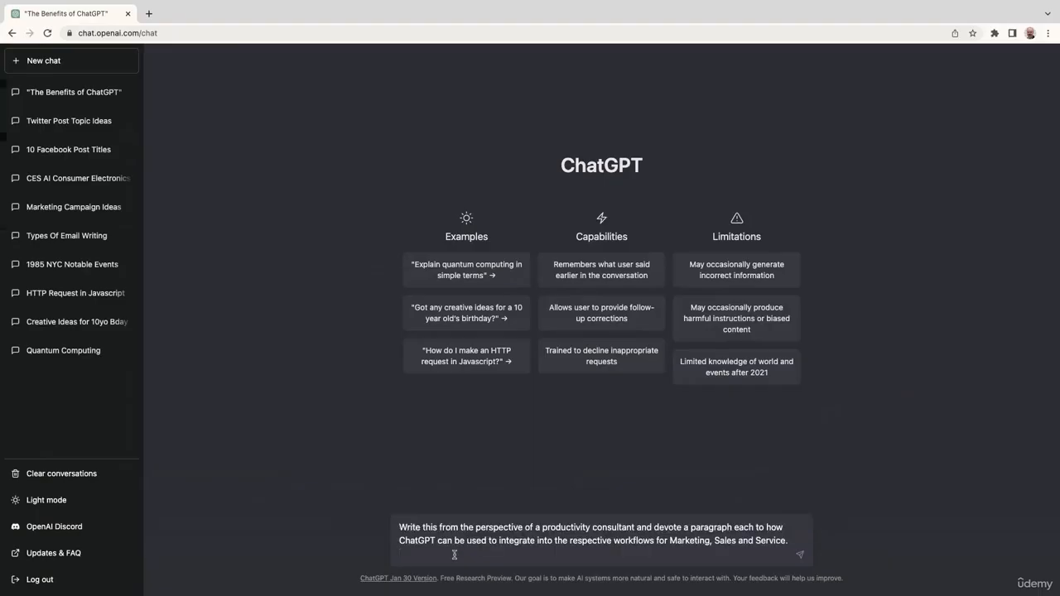
key(BackSpace)
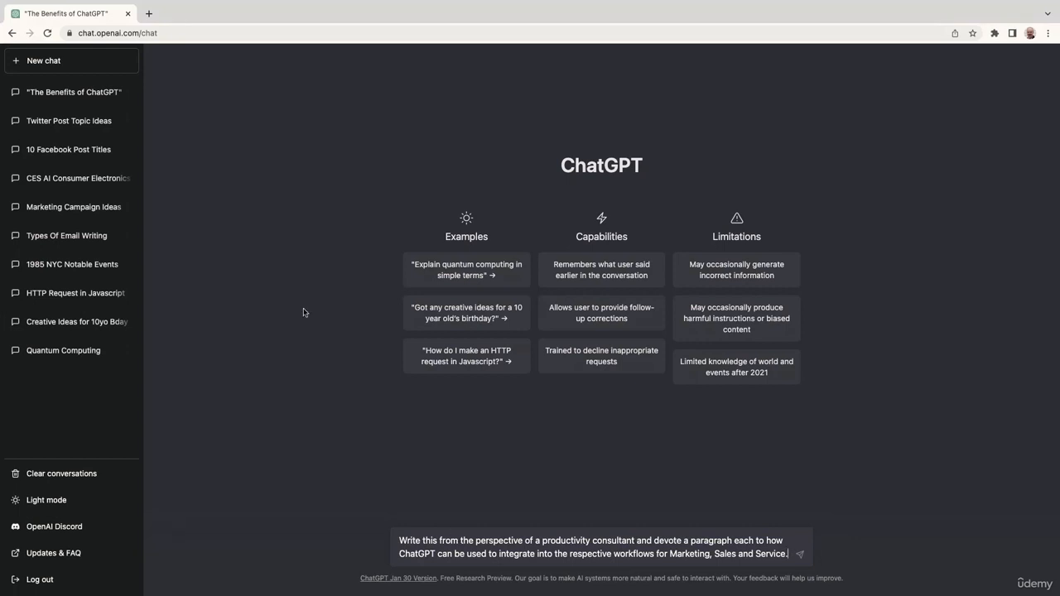
Step: Reopen "The Benefits of ChatGPT" conversation and request a rewrite from a productivity consultant's perspective, with a paragraph each on integrating ChatGPT into Marketing, Sales and Service workflows
click(88, 91)
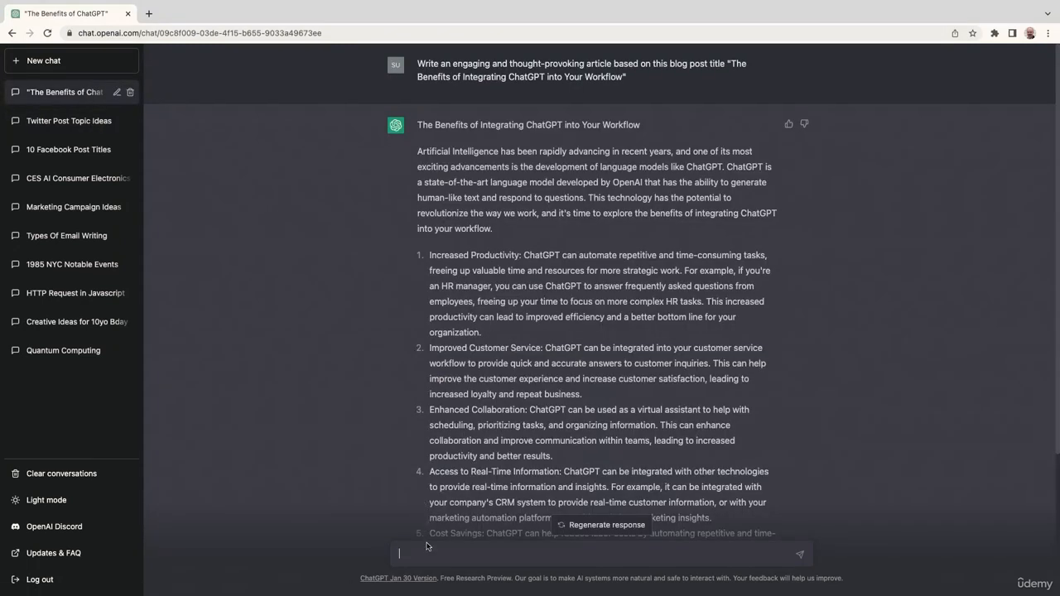
text(Write this from the perspective of a productivity consultant and devote a paragraph each to how ChatGPT can be used to integrate into the respective workflows for Marketing, Sales and Service.)
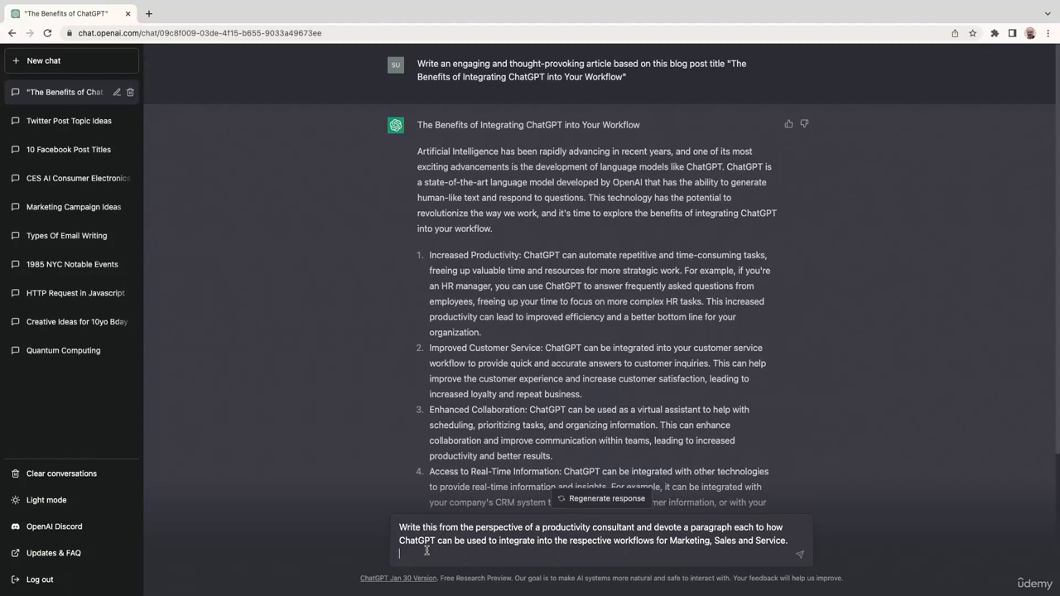
key(BackSpace)
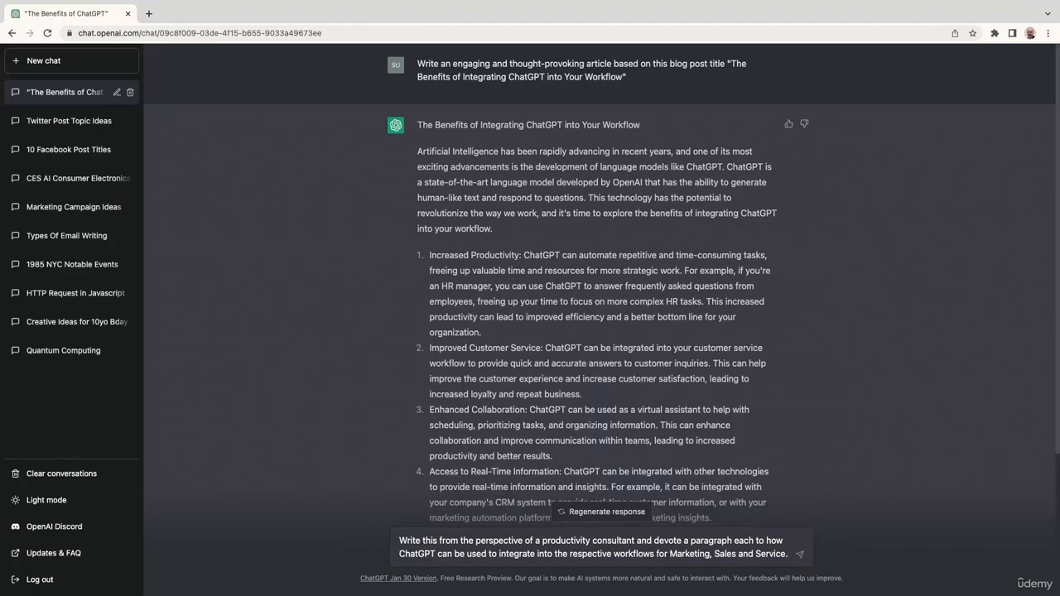
key(Return)
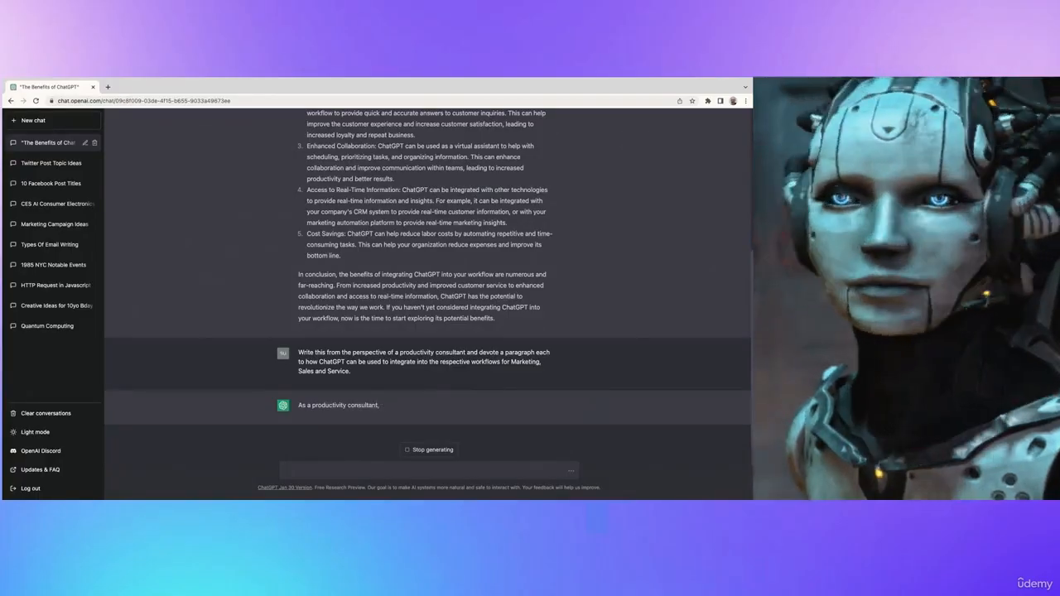
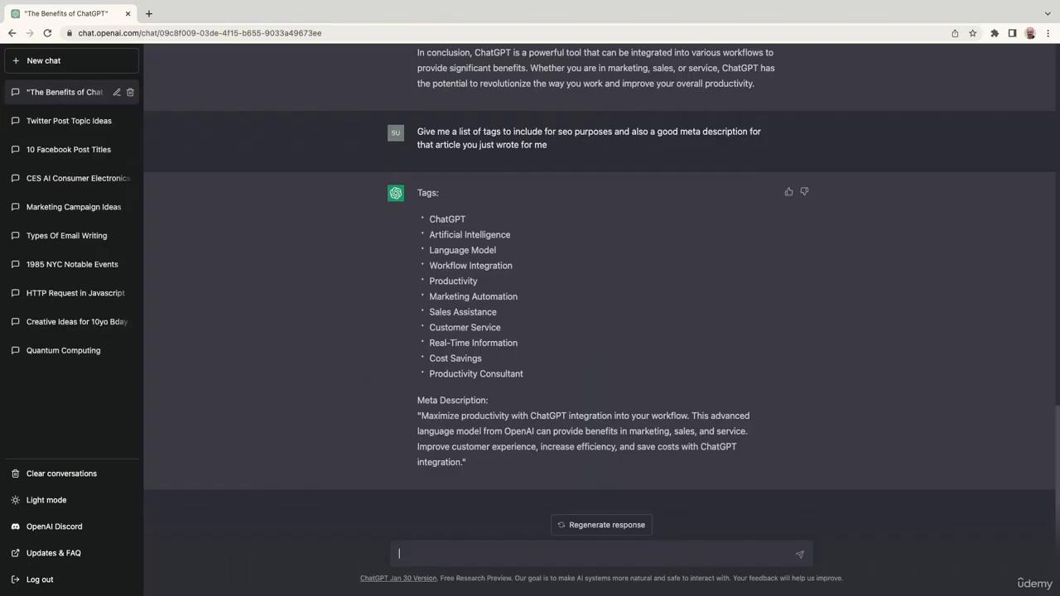
Step: Submit "Give me 3 image ideas that I could insert into this article as well as the alt text for each of the images."
text(Give me 3 image ideas that I could insert into this article as well as the alt text for each of the images.)
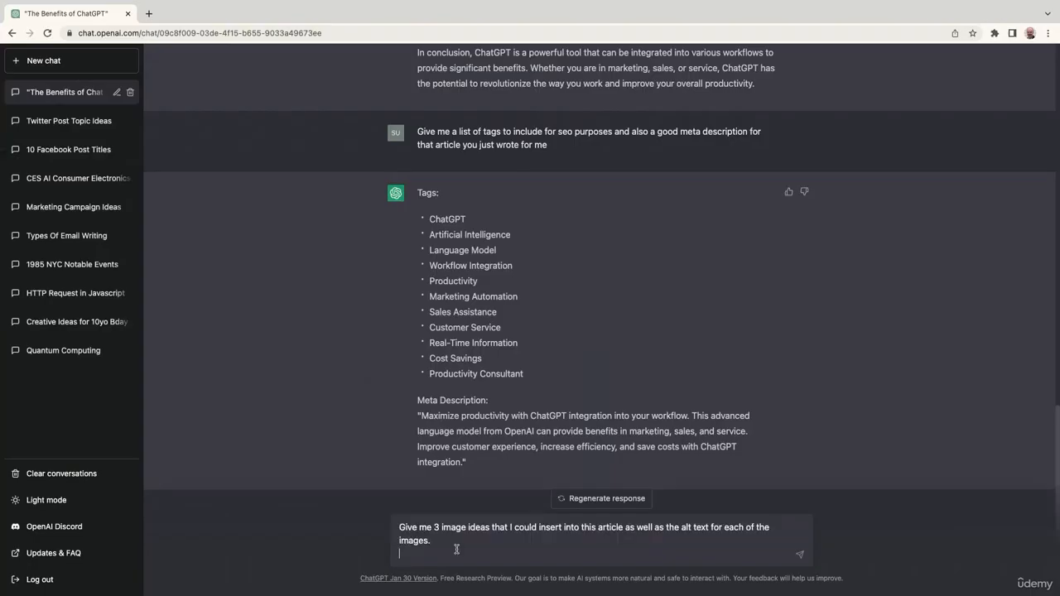
key(BackSpace)
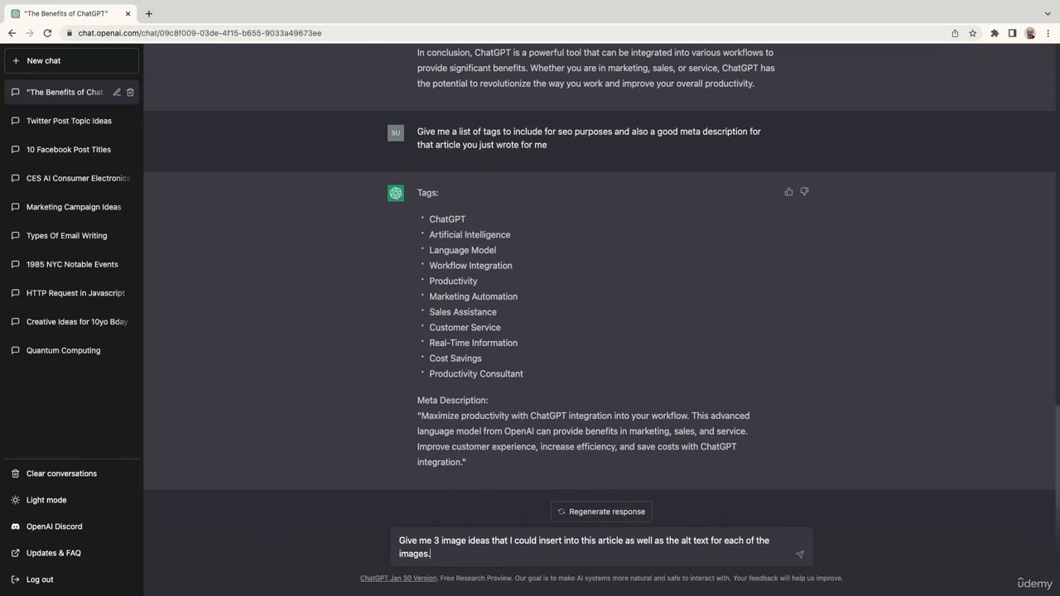
key(Return)
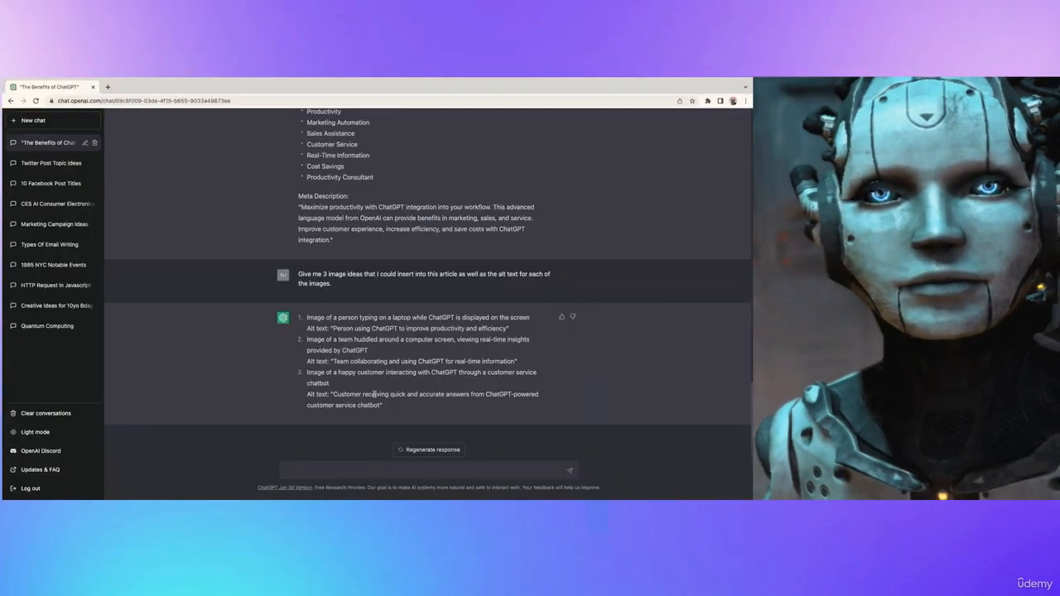
Step: Fetch from Sublime Text and submit in ChatGPT the request to rewrite the blog article with image placeholders, alt text, headers and their title text
key(super+Tab)
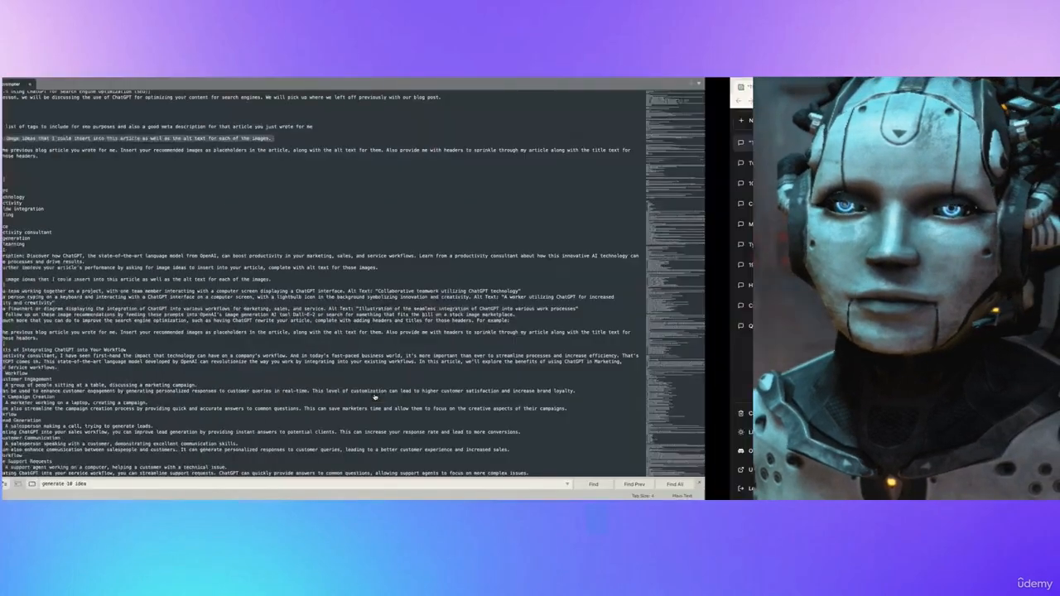
key(super+Tab)
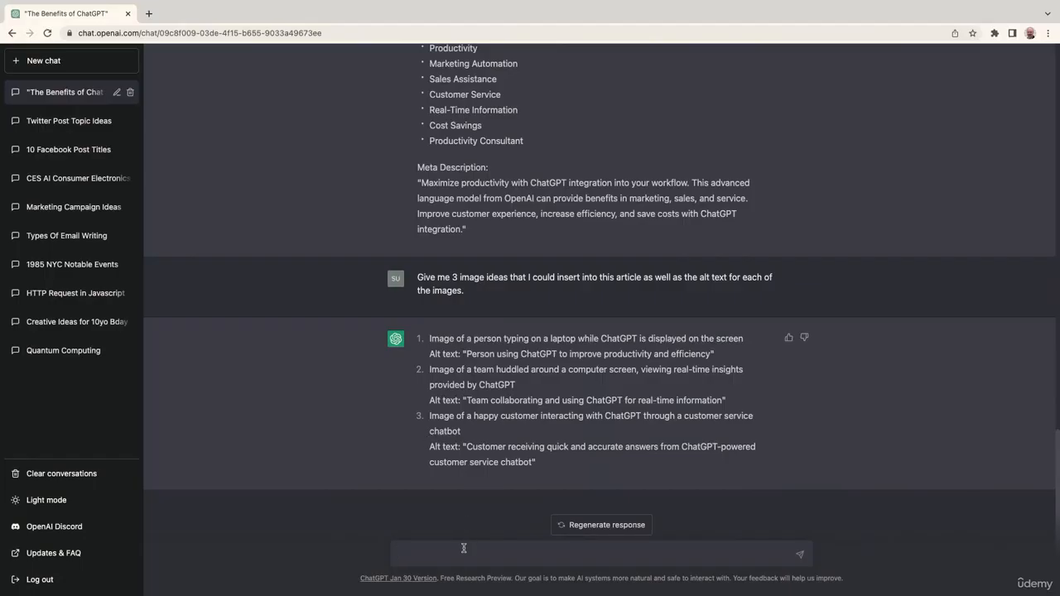
text(Rewrite the previous blog article you wrote for me. Insert your recommended images as placeholders in the article, along with the alt text for them. Also provide me with headers to sprinkle through my article along with the title text for each of those headers.\n)
key(BackSpace)
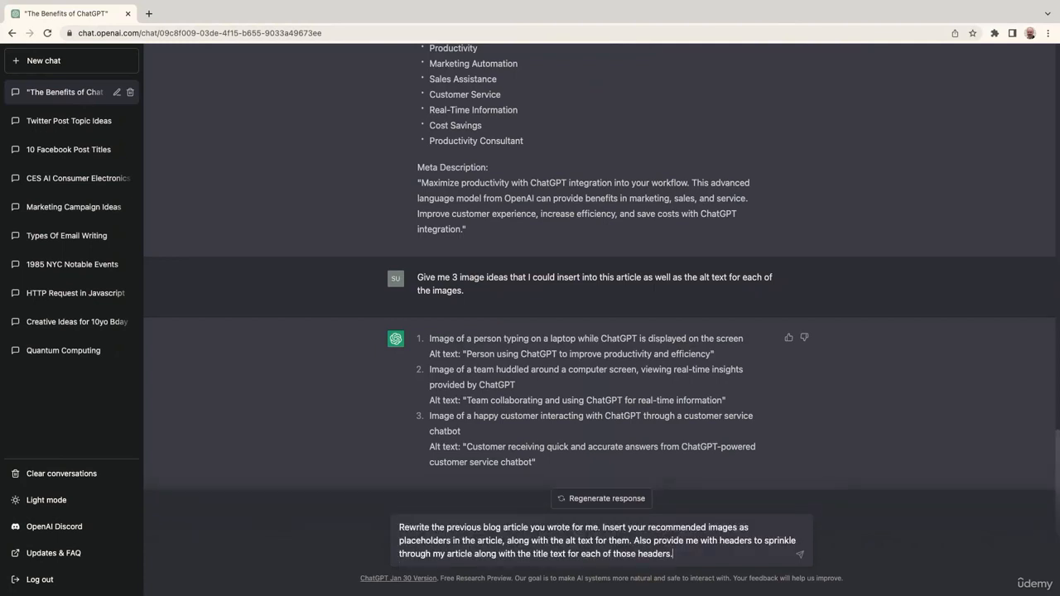
key(Return)
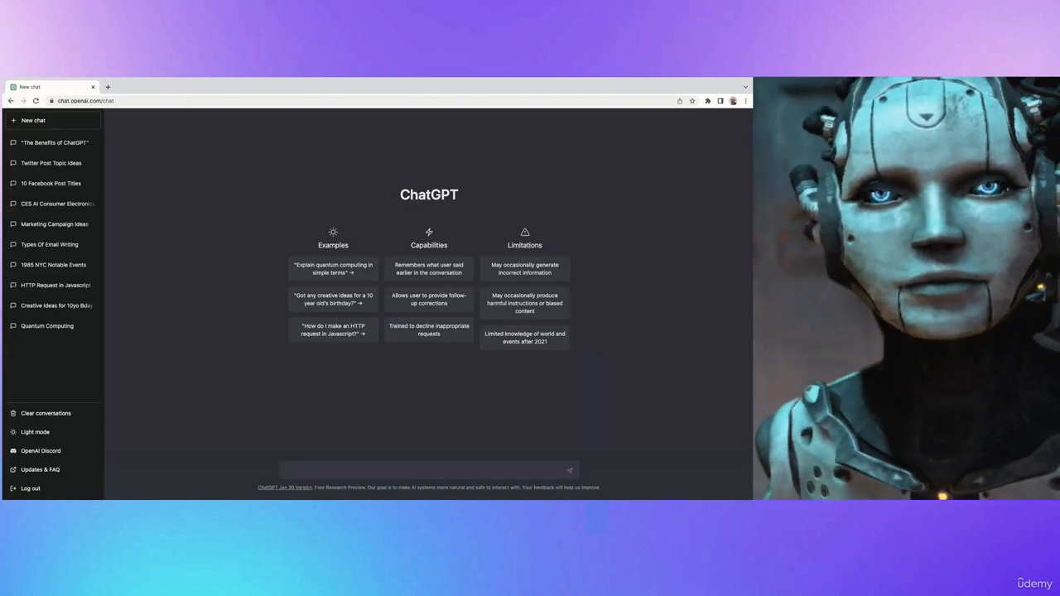
Step: Request a sample outline of 10-12 chapter titles for 'EmployMentality', a book about ai and ChatGPT for career advancement, plus a snappy subtitle
click(353, 470)
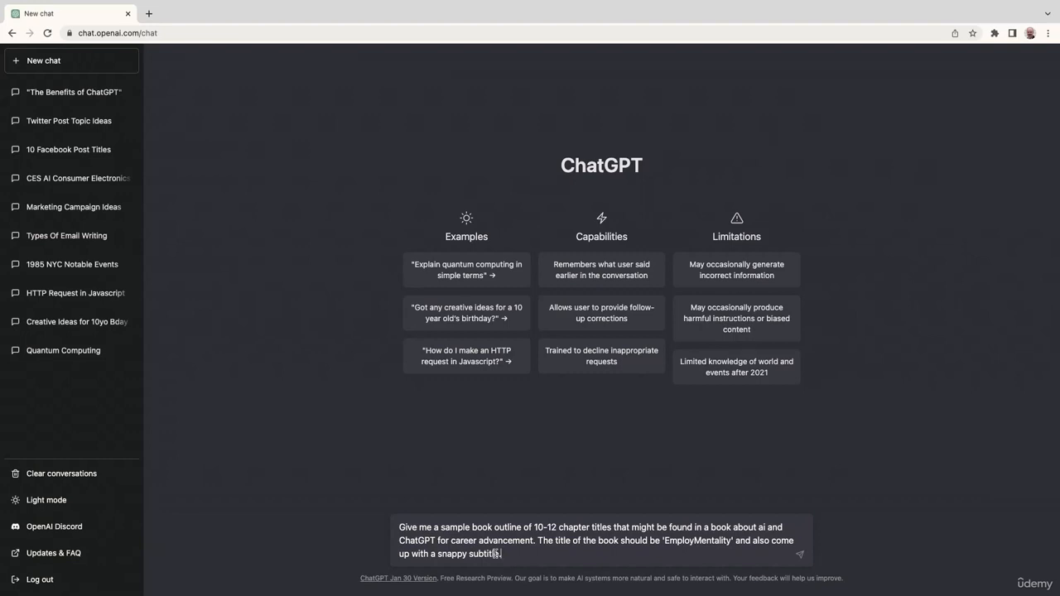
key(Return)
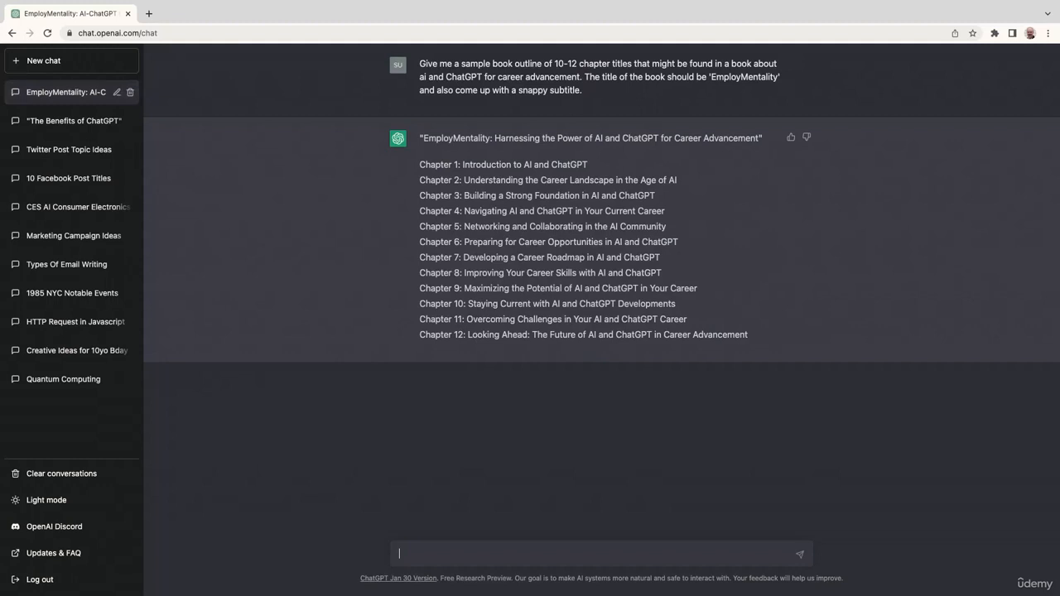
Step: Submit in the EmployMentality chat a request for 10 fictional, non-existing book titles and subtitles, each in a different genre or category
text(Give me 10 book titles and subtitle examples. These need to be fictional and not exist. Make each of the titles in a different genre or category.)
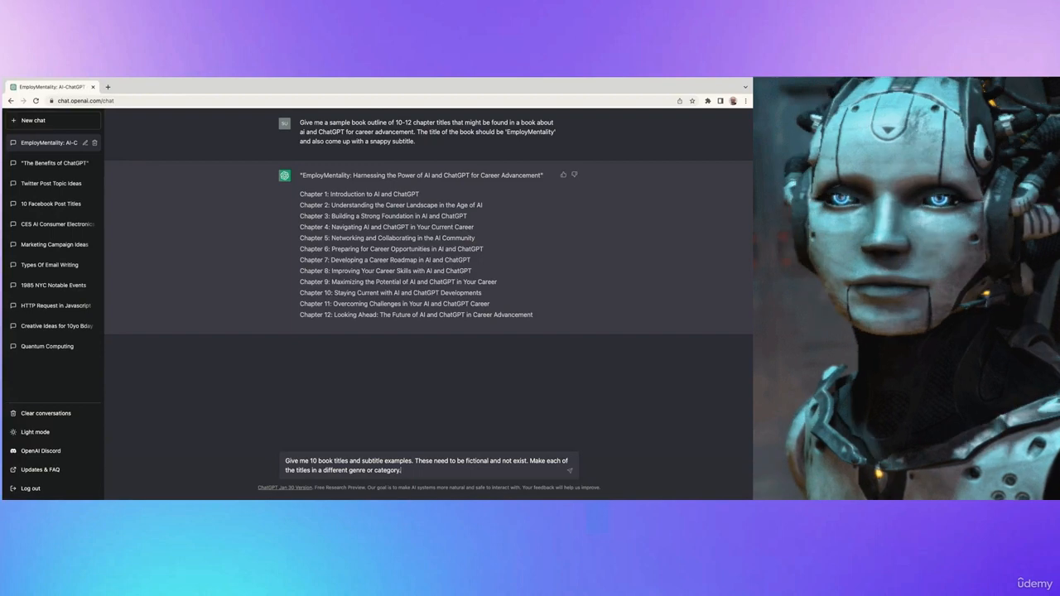
key(Return)
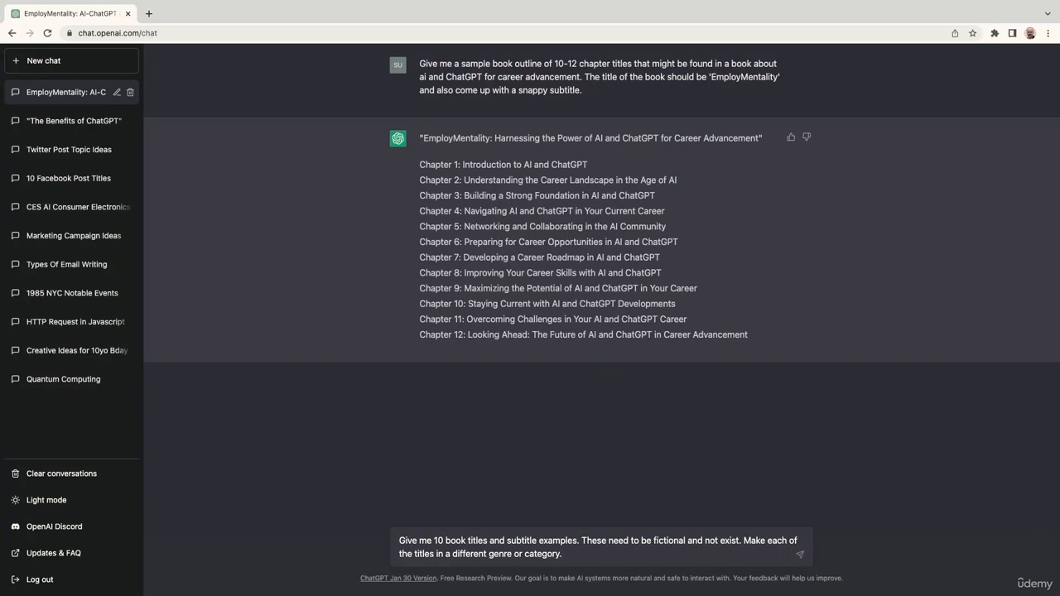
key(Return)
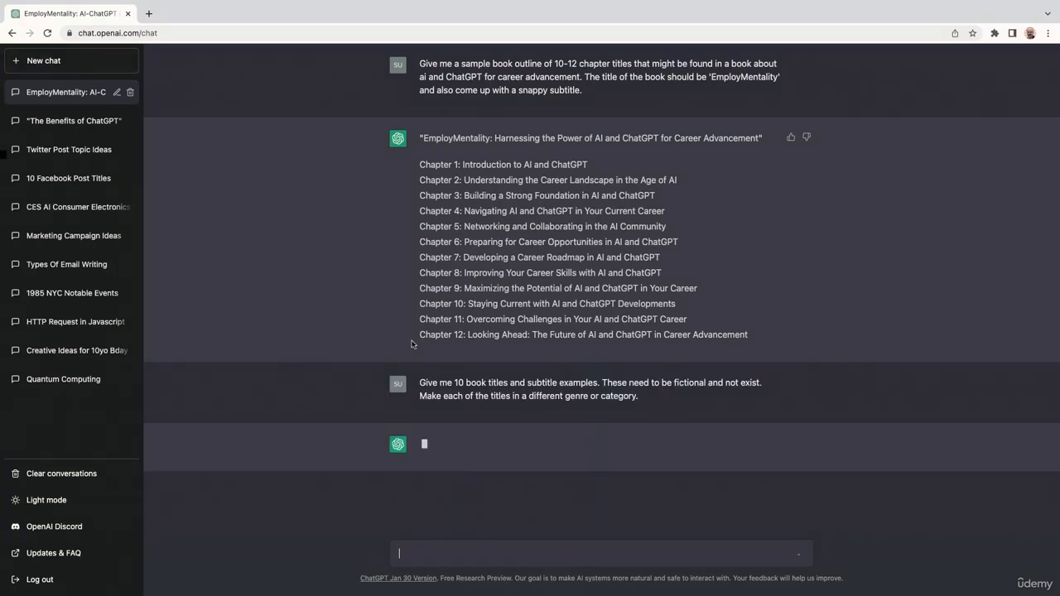
Step: Start a new chat and request 10 fictional, non-existing book titles with subtitles, each in a different genre or category
click(71, 62)
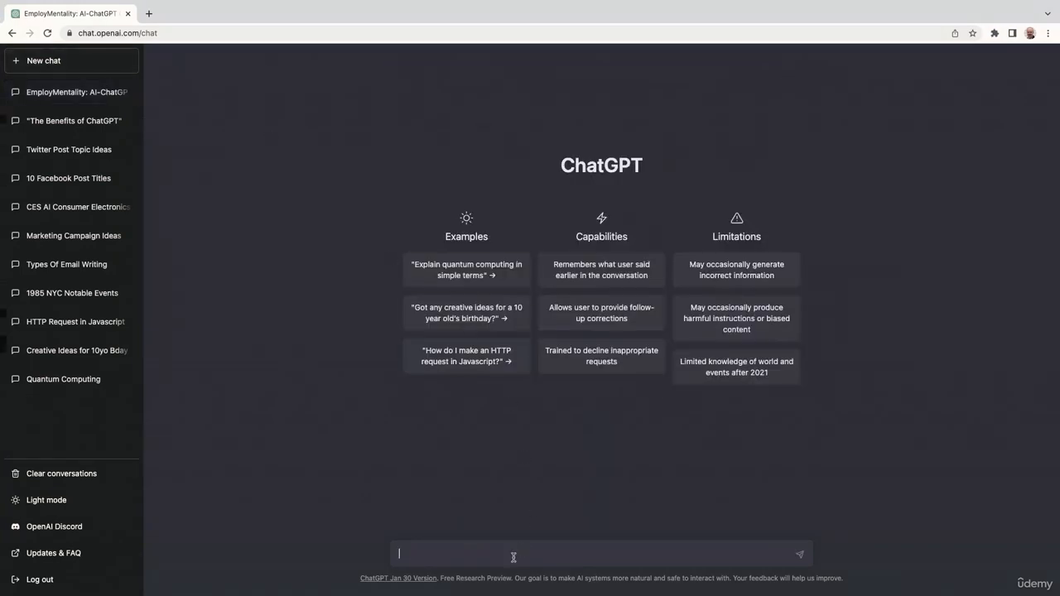
text(Give me 10 book titles and subtitle examples. These need to be fictional and not exist. Make each of the titles in a different genre or category.)
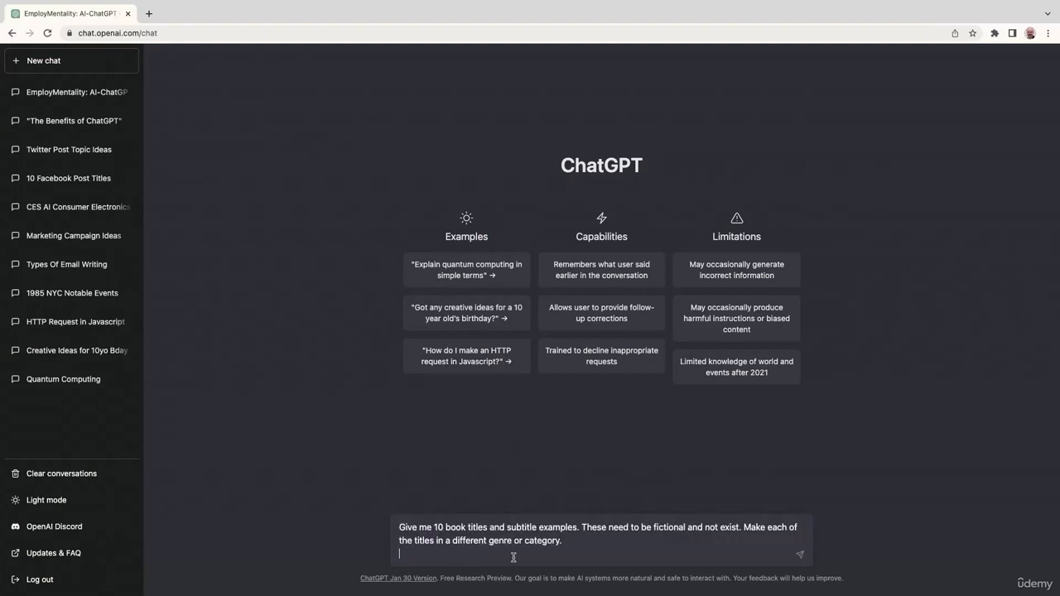
key(BackSpace)
key(Return)
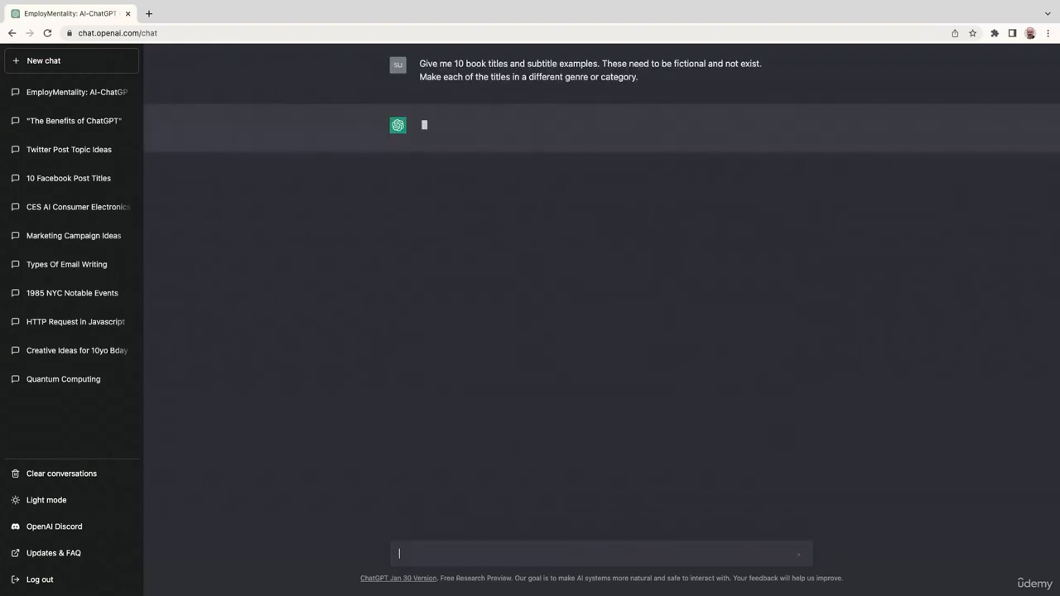
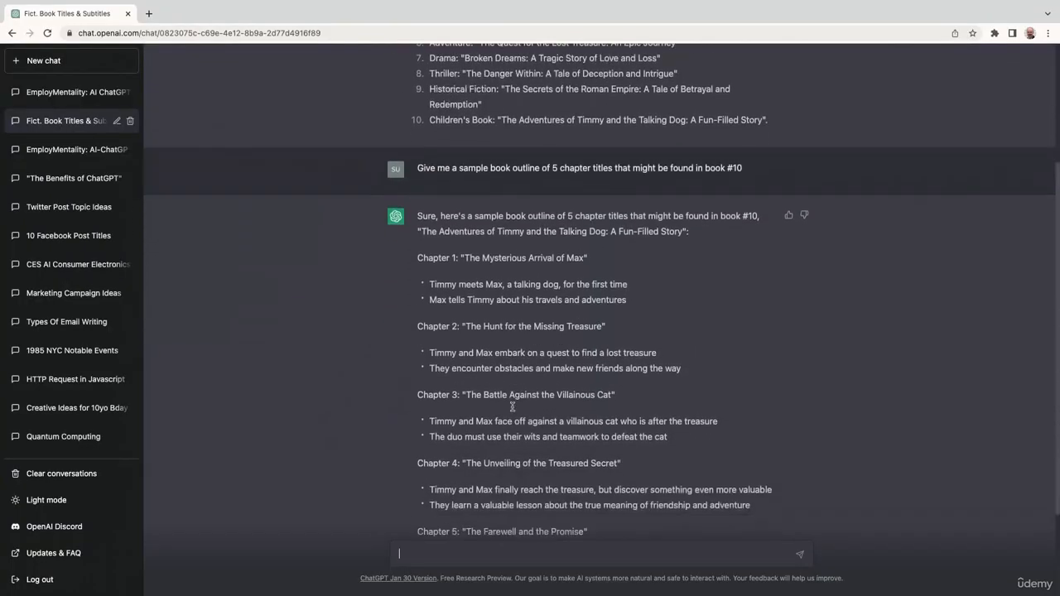
Step: Submit "Write the paragraphs for chapter 5, based on that outline you wrote" below the outline for book #10
scroll(513, 407, down, 3)
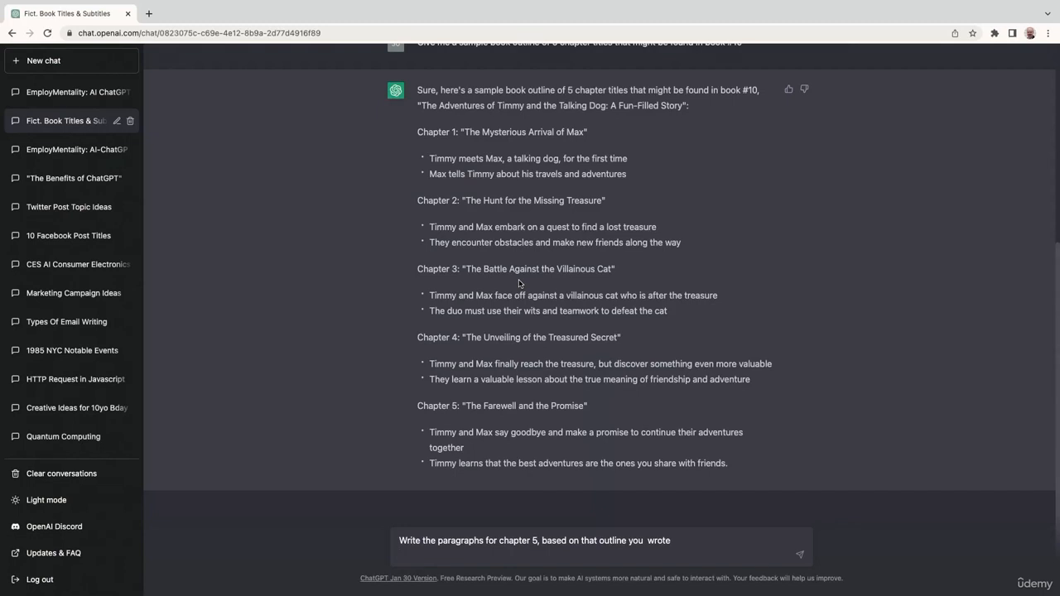
key(BackSpace)
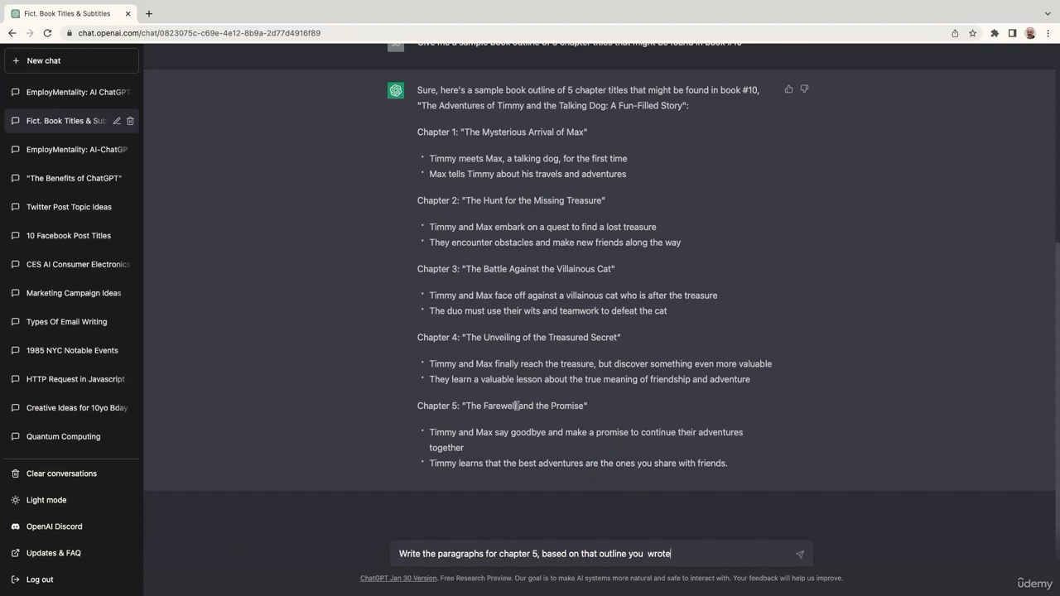
click(800, 555)
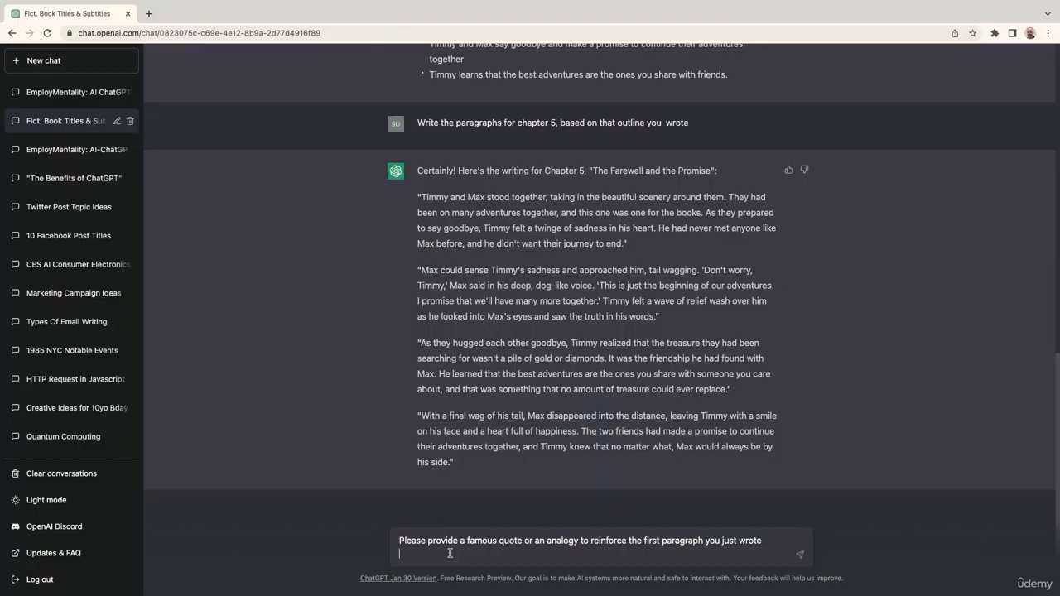
Step: Reword the drafted prompt to "Please provide a famous quote or an analogy to reinforce the last paragraph you just wrote" and submit it
key(BackSpace)
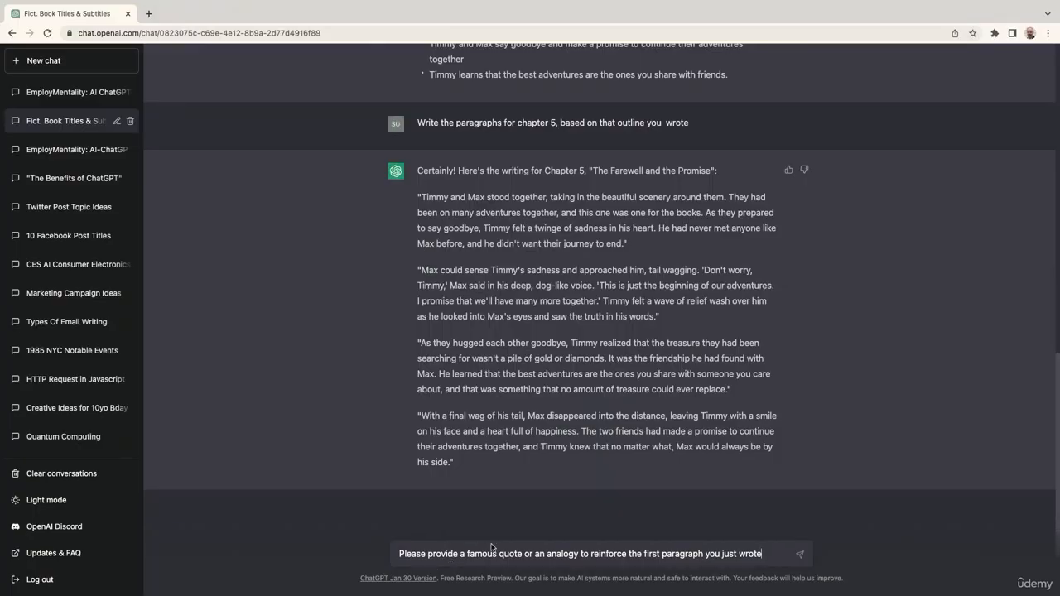
double_click(652, 554)
text(last)
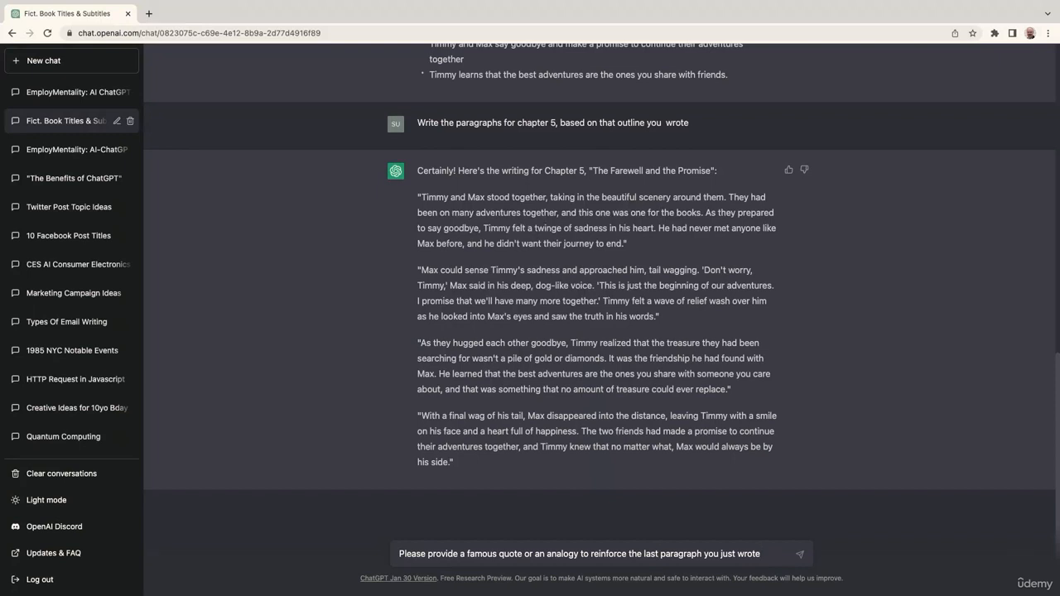
key(Return)
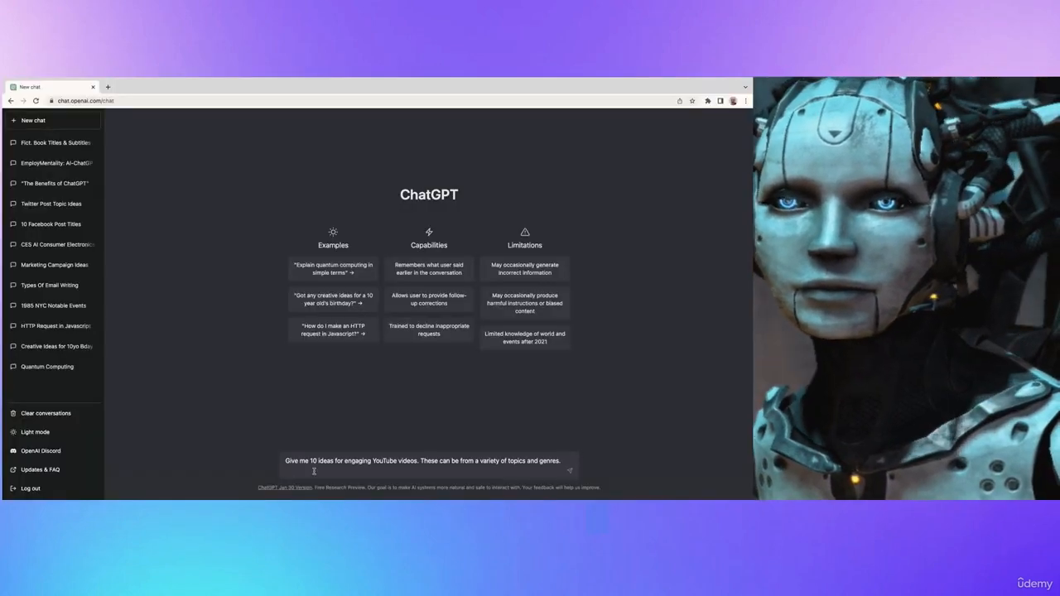
Step: Submit "Give me 10 ideas for engaging YouTube videos. These can be from a variety of topics and genres." without its trailing blank line
key(BackSpace)
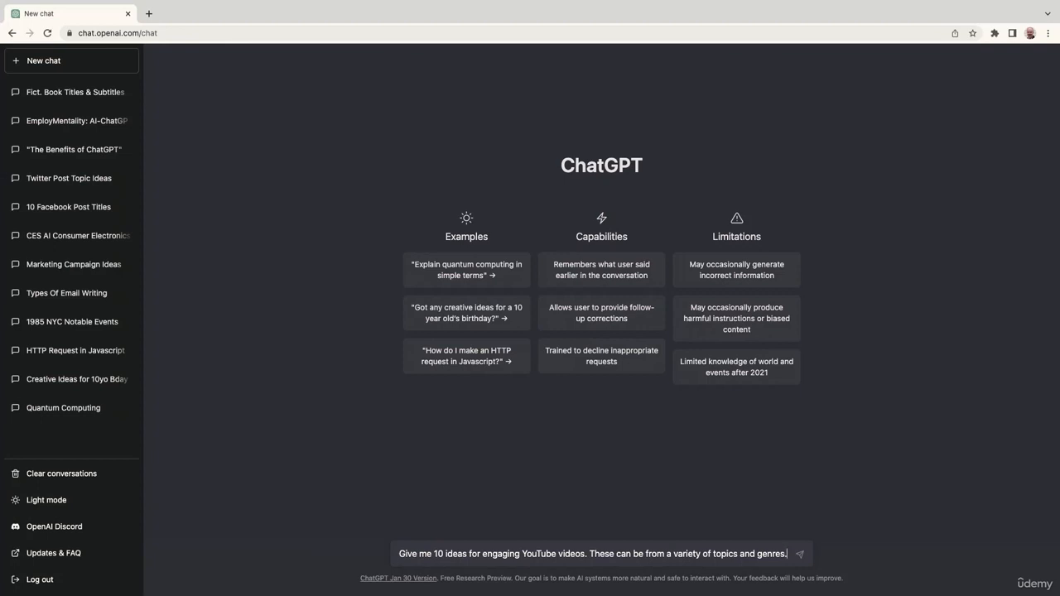
key(Return)
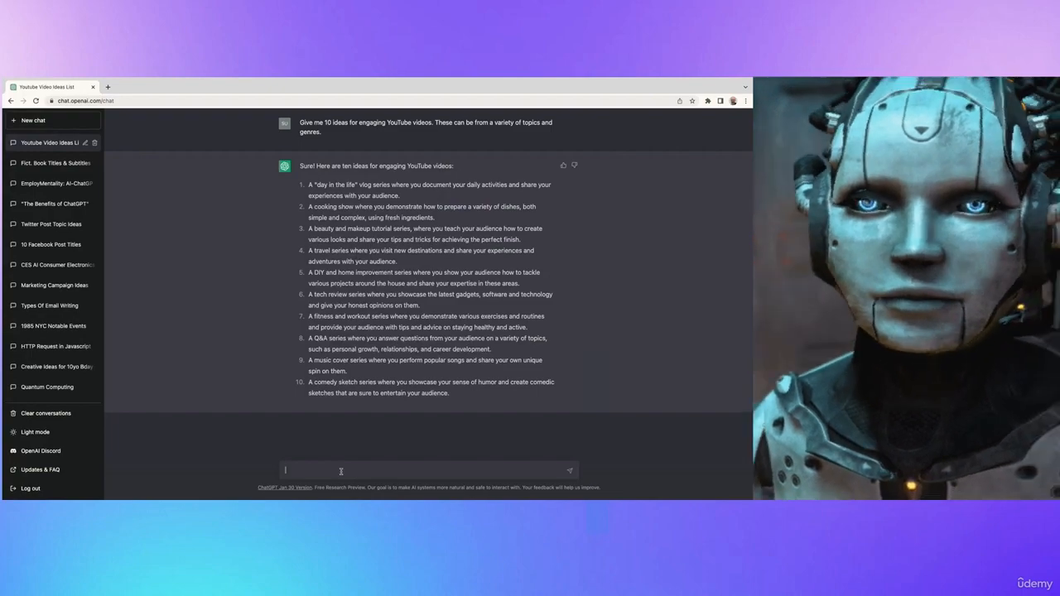
Step: Fetch "Please write a YouTube script for #" from Sublime Text, complete it with idea number 10 and submit it in ChatGPT
key(ctrl+Left)
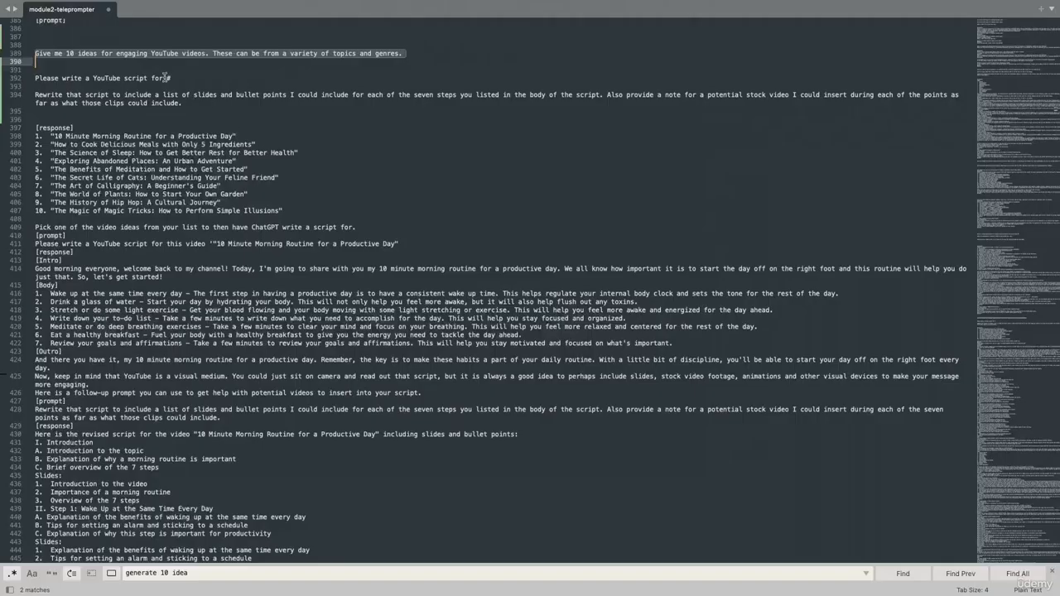
triple_click(118, 134)
key(super+c)
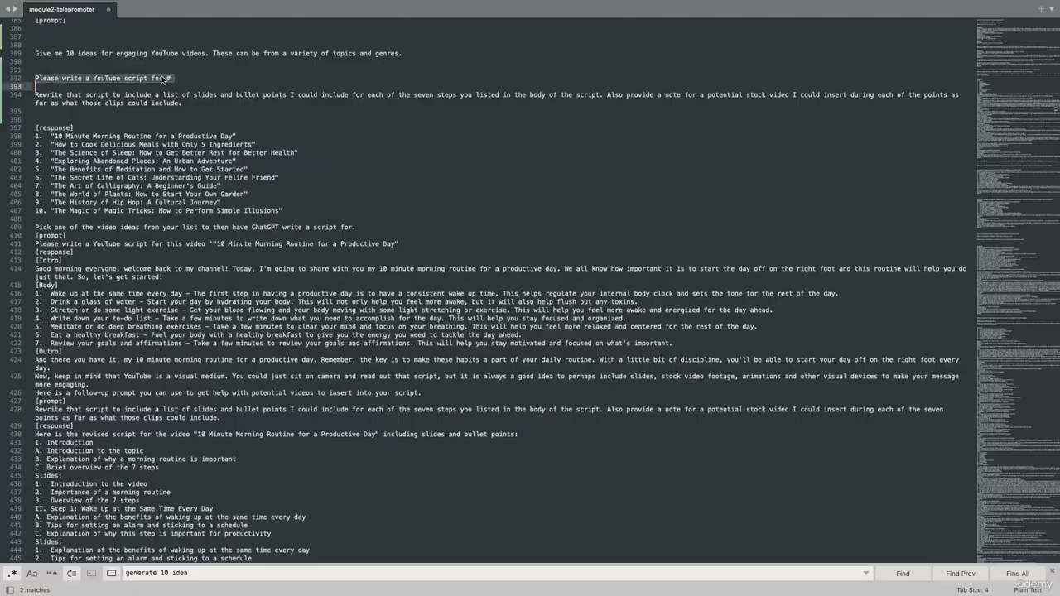
key(ctrl+Right)
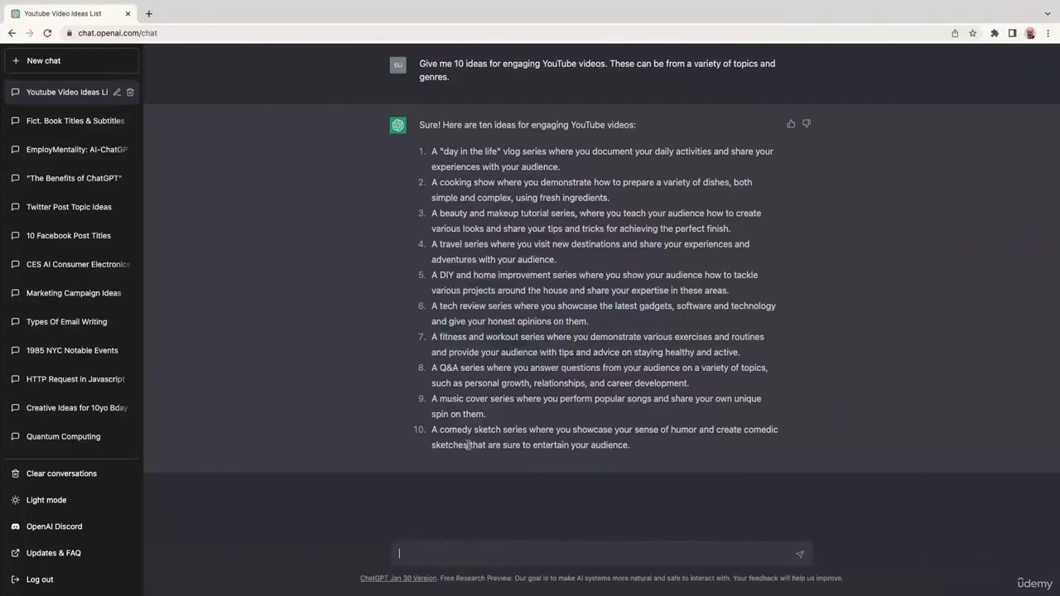
click(452, 554)
key(super+v)
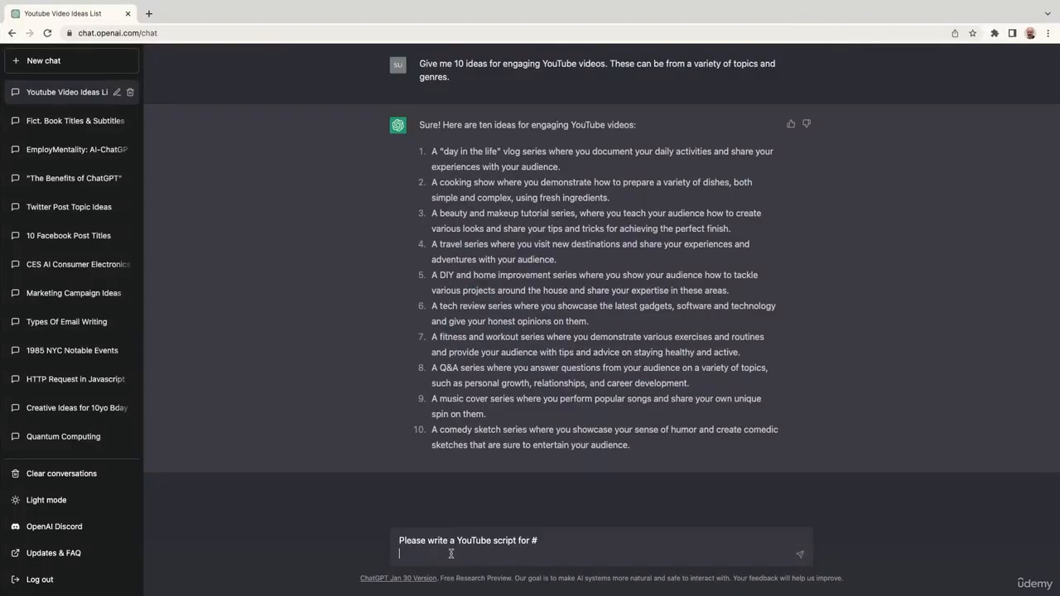
key(BackSpace)
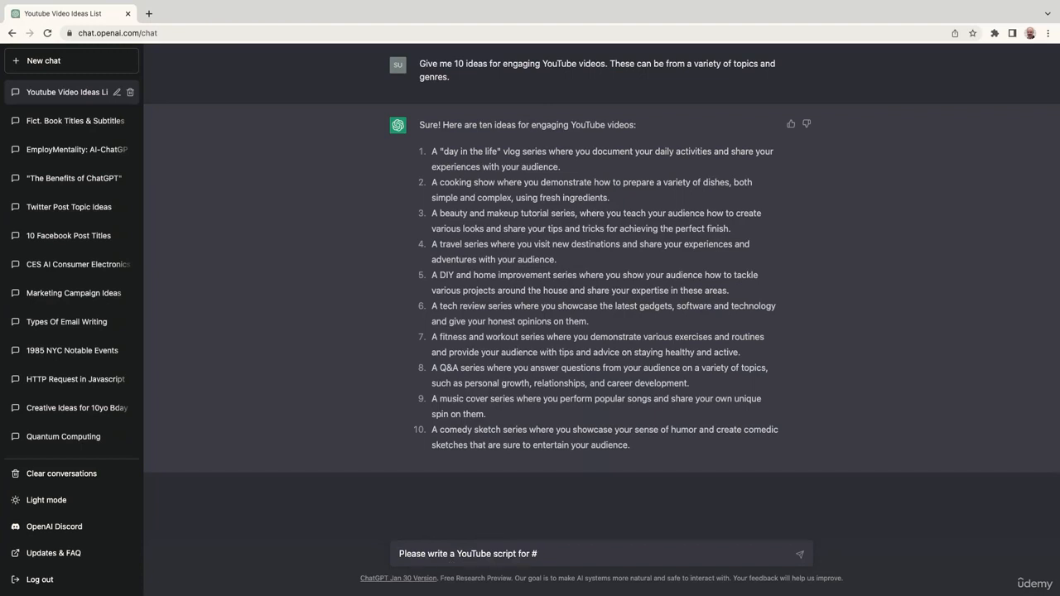
text(10)
key(Return)
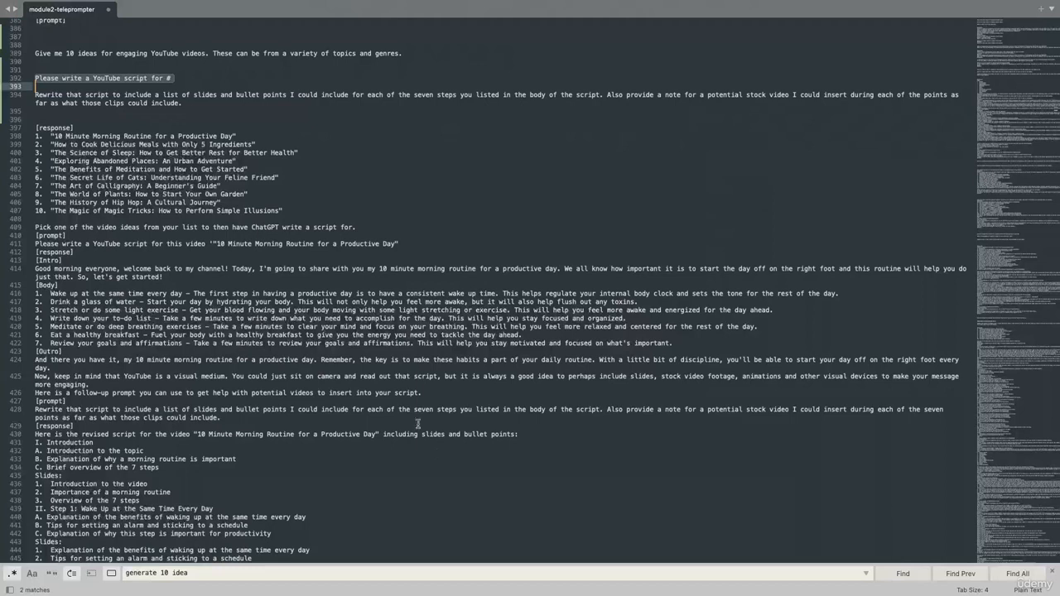
Step: Fetch from Sublime Text and submit in ChatGPT the request to rewrite the script with slides, bullet points and stock video notes for the seven steps
triple_click(192, 99)
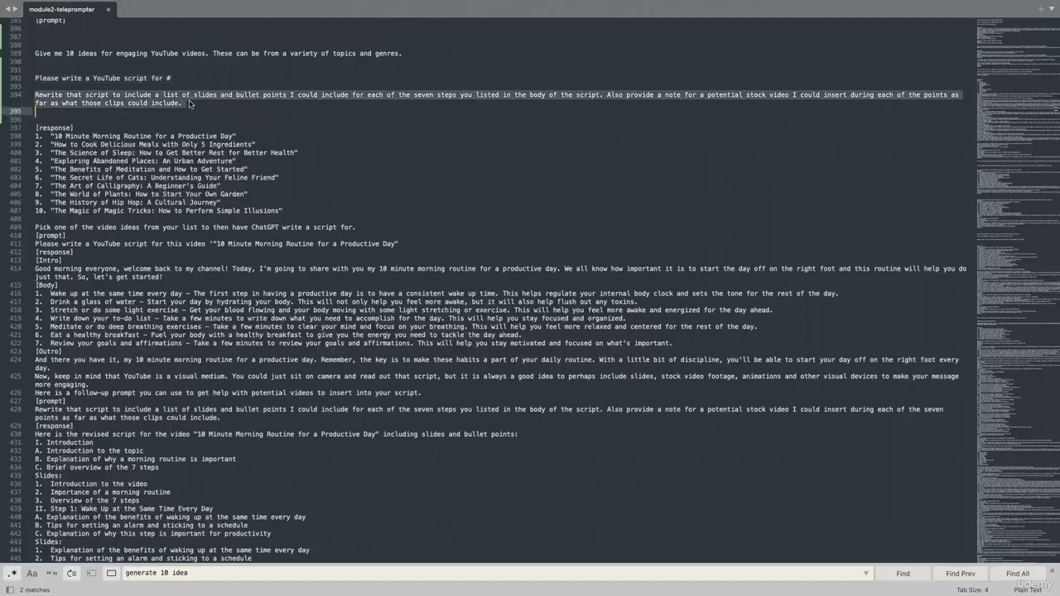
key(ctrl+c)
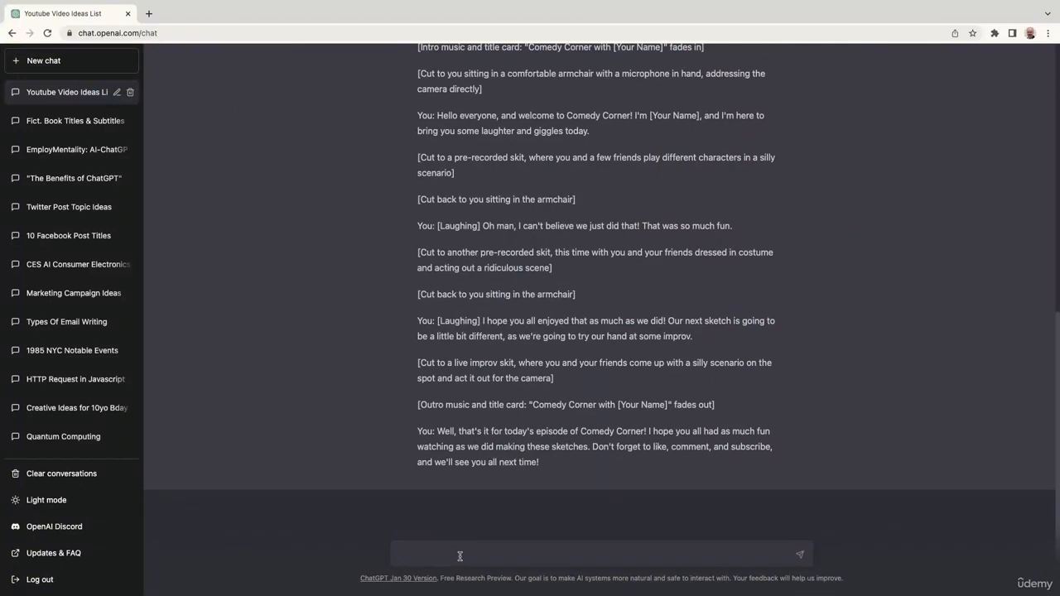
key(ctrl+v)
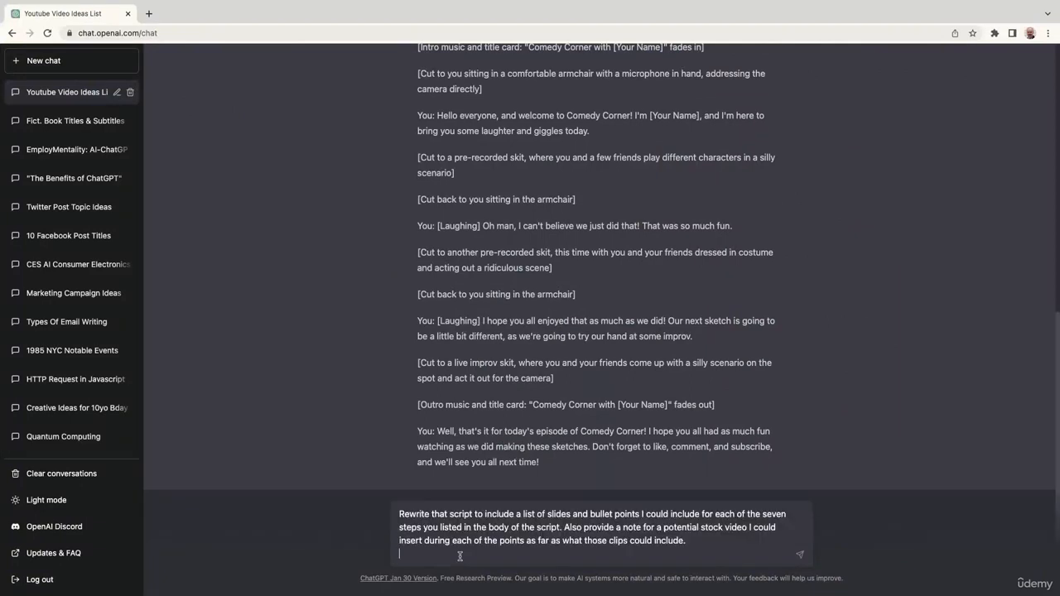
key(BackSpace)
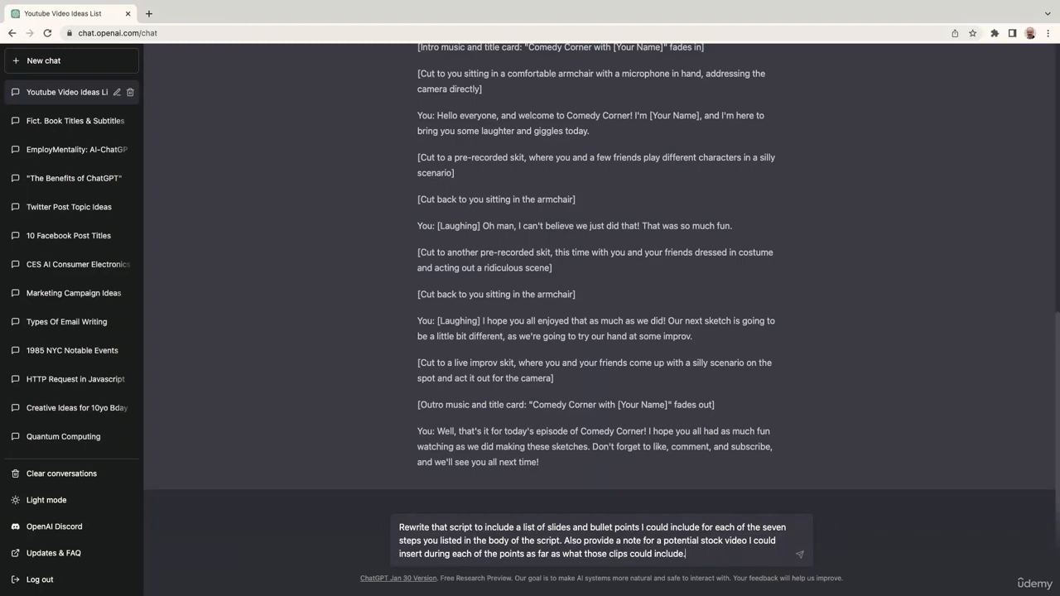
key(Return)
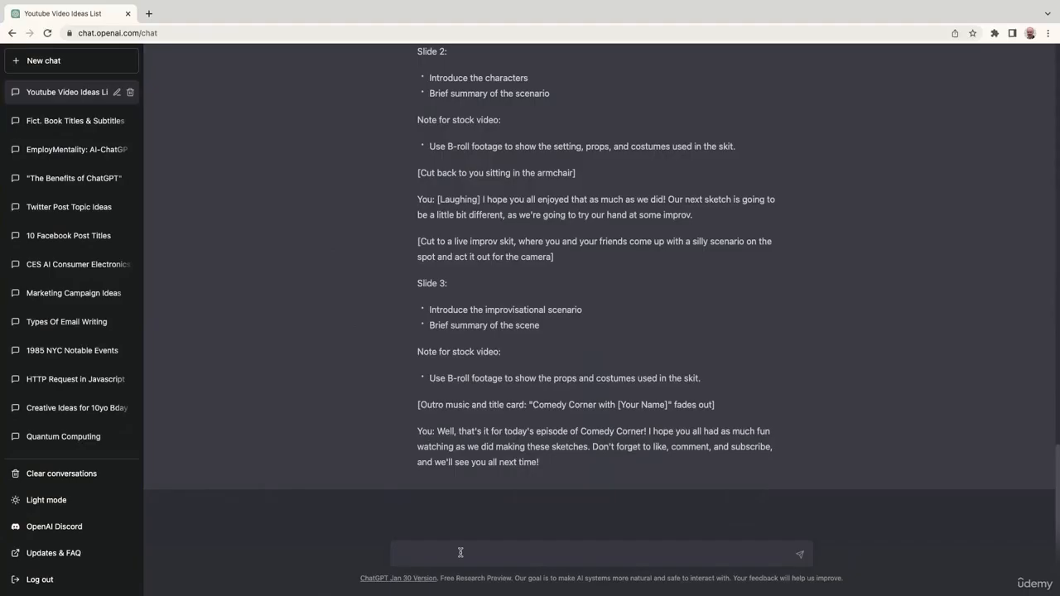
Step: Submit the copied prompt asking for an attention-grabbing YouTube title, a video description and several keyword-researched tags, without its trailing blank line
key(super+v)
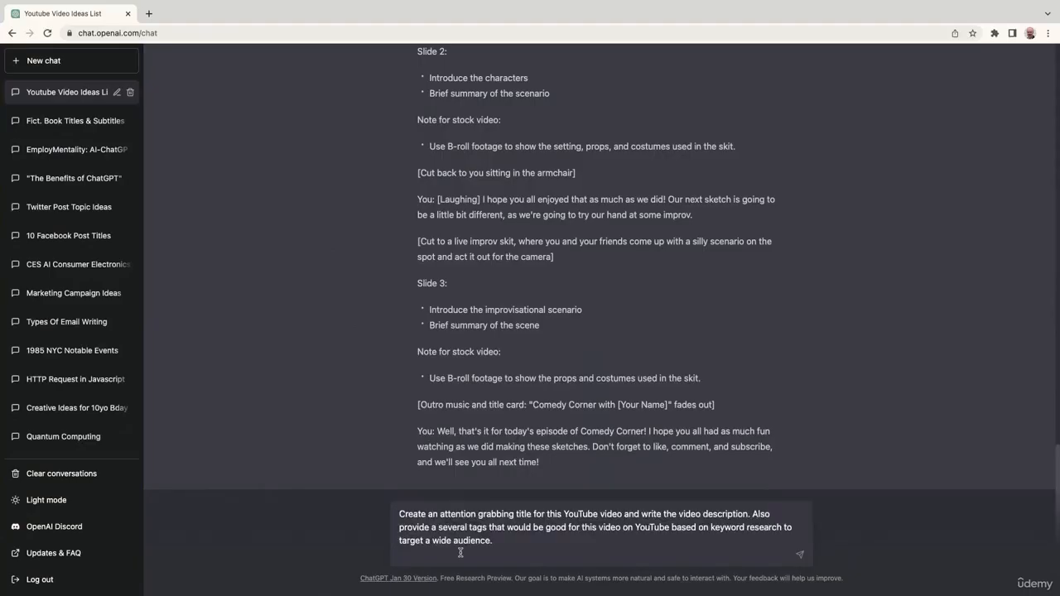
key(BackSpace)
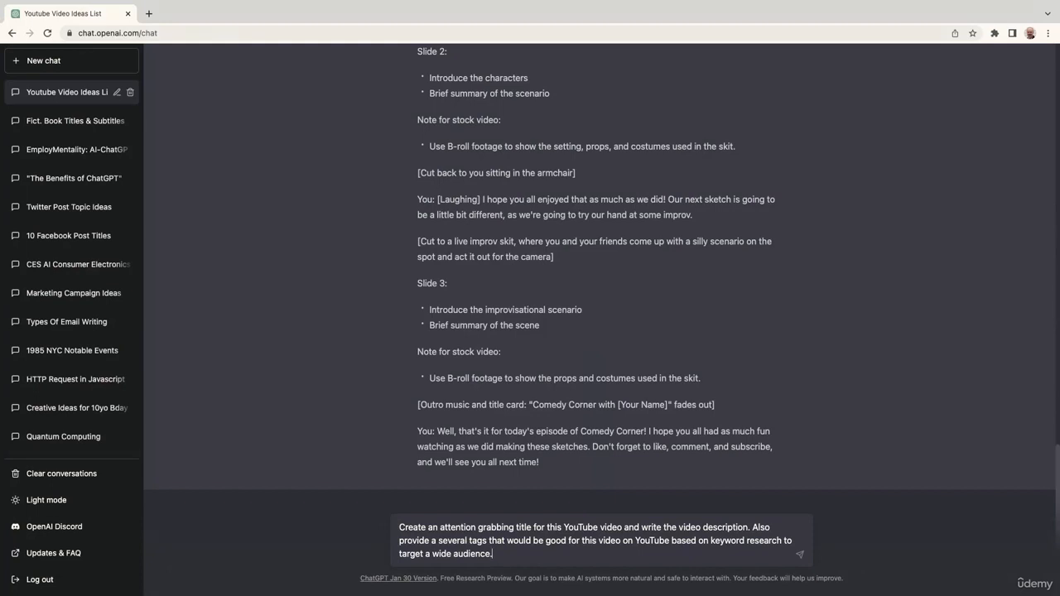
key(Return)
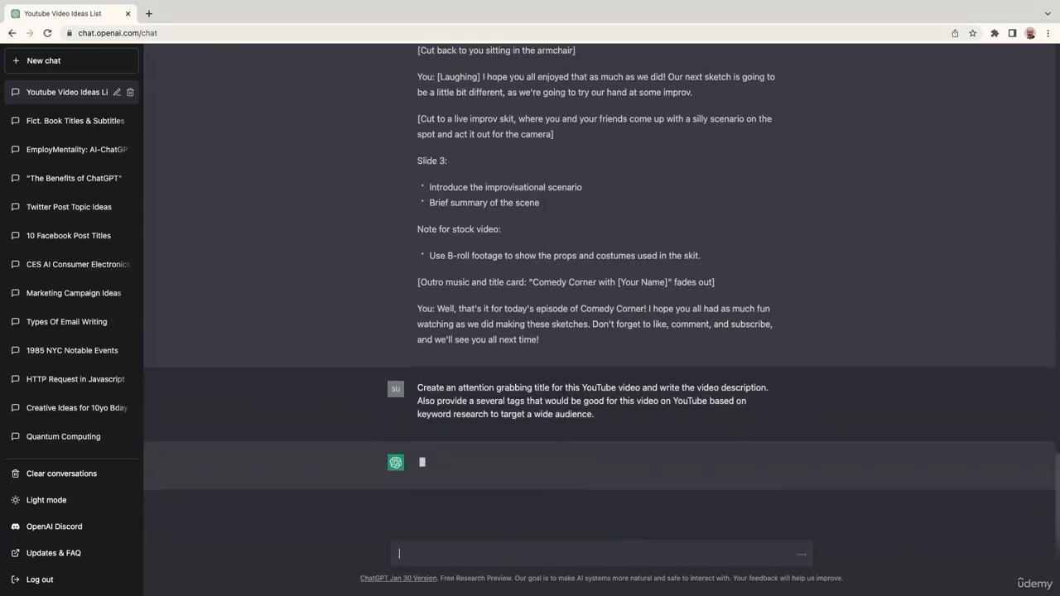
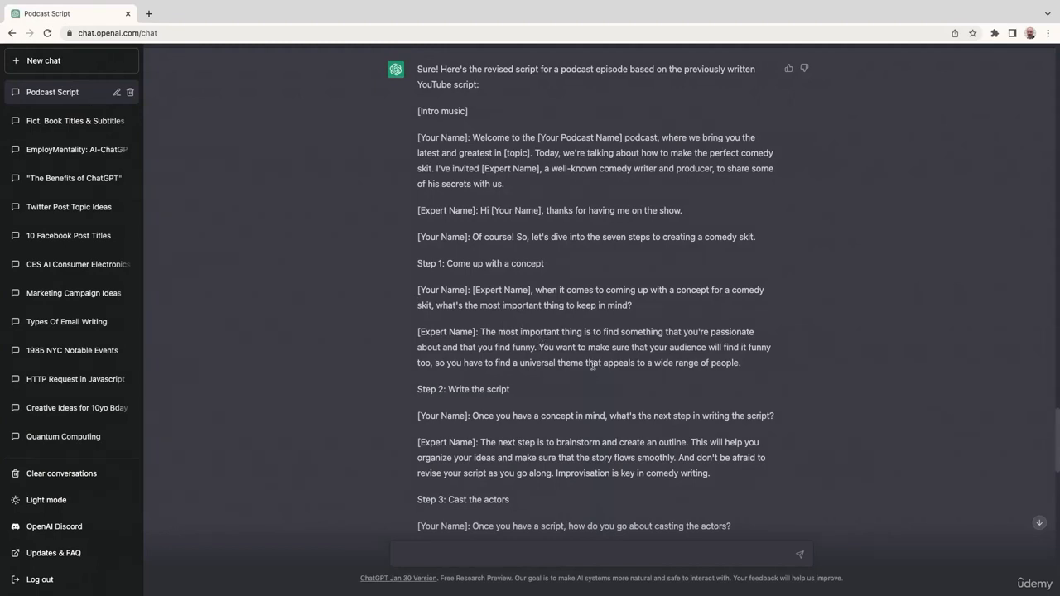
Step: Below the finished podcast script, submit "Please write an engaging show notes post for me that details what my listeners can expect to hear in this episode."
scroll(591, 375, down, 1)
scroll(590, 375, down, 5)
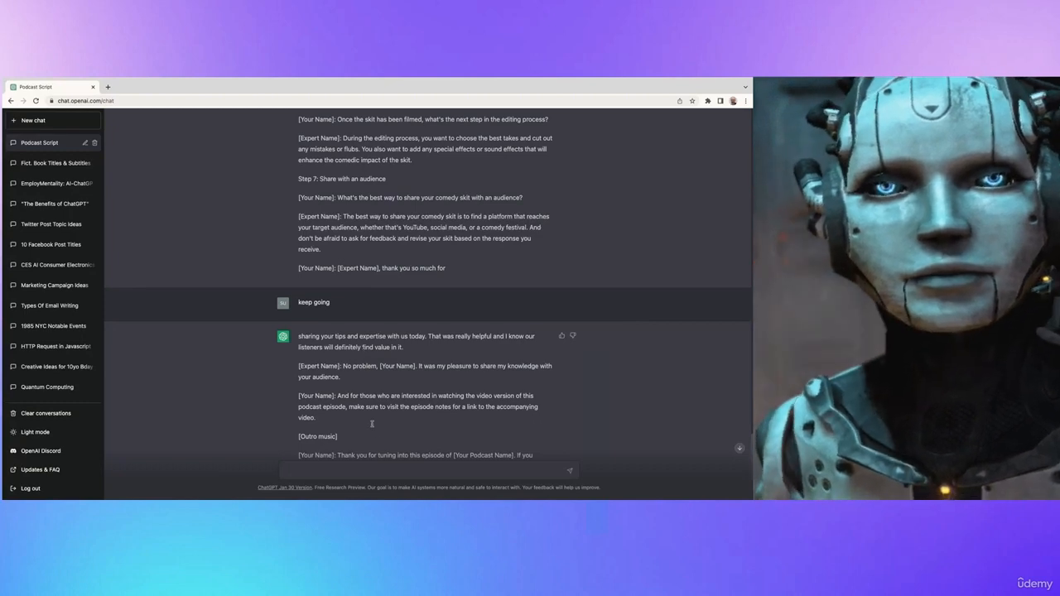
scroll(378, 440, down, 5)
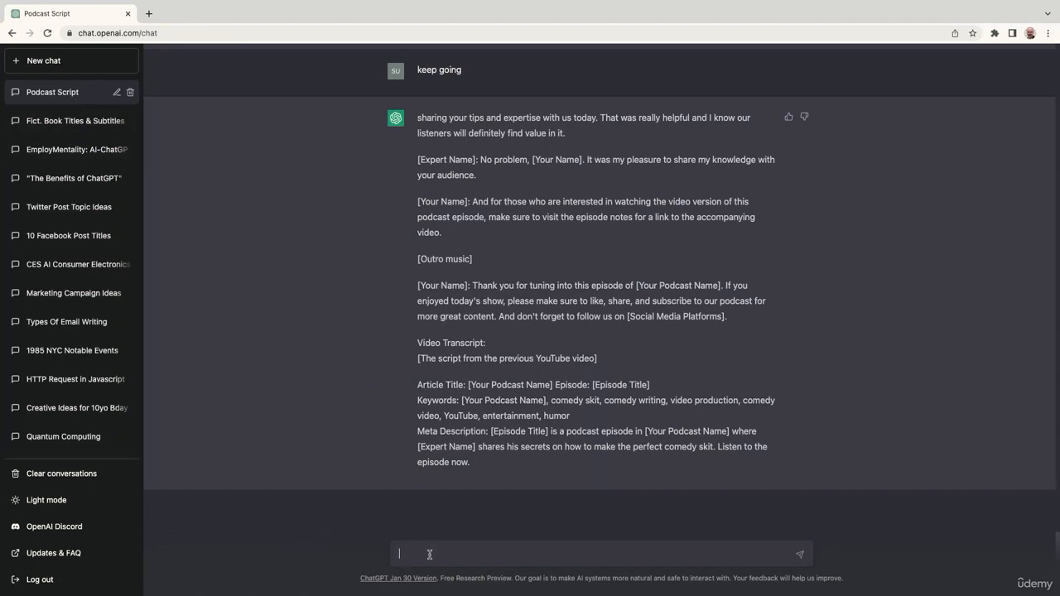
text(Please write an engaging show notes post for me that details what my listeners can expect to hear in this episode.)
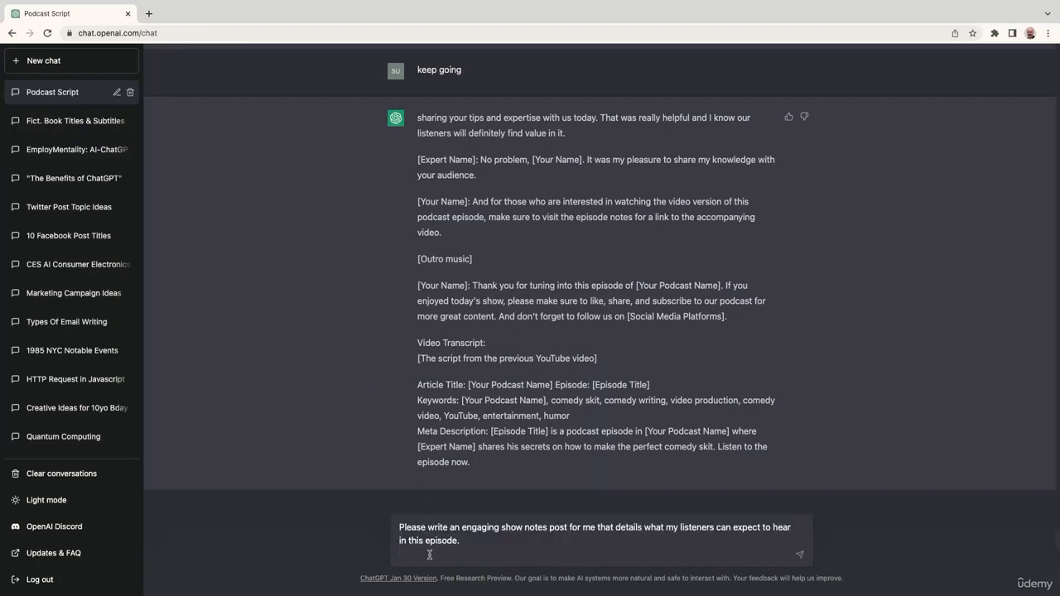
key(BackSpace)
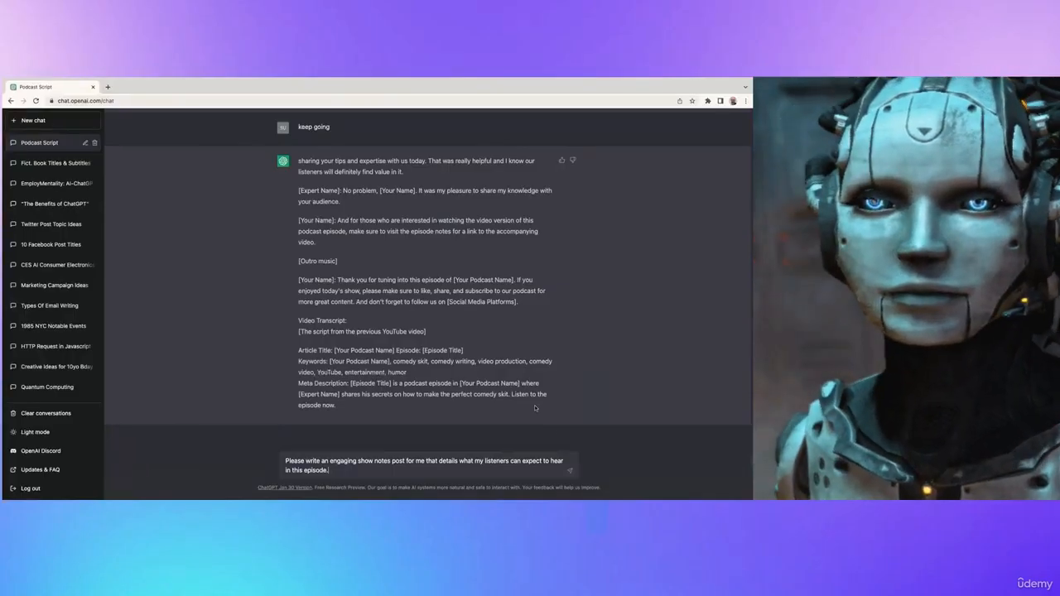
click(571, 472)
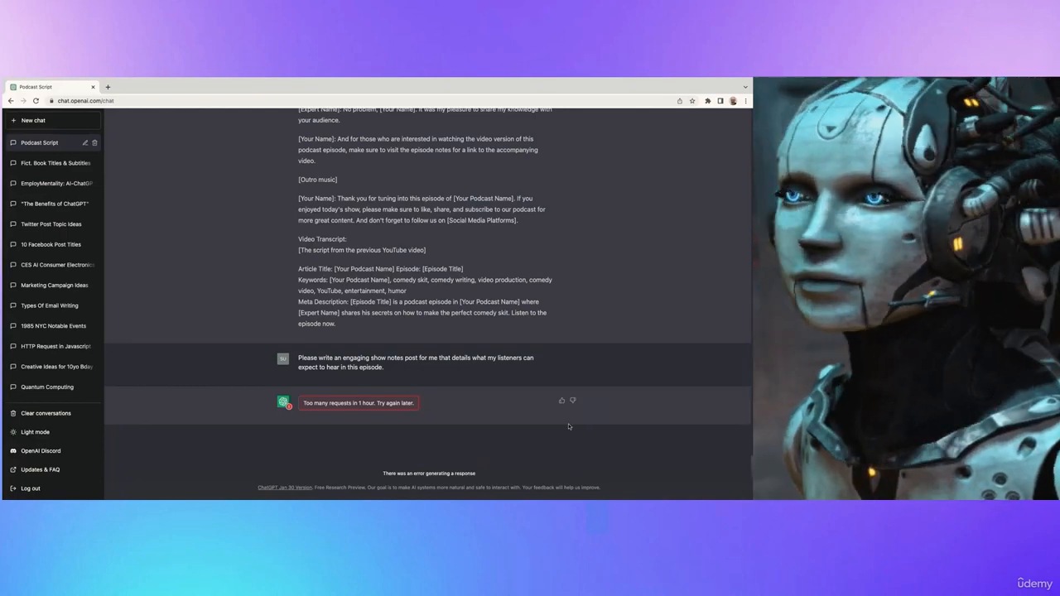
Step: Copy the entire podcast script from "[Intro music]" through the end of the meta description, including the continued reply
scroll(554, 346, up, 5)
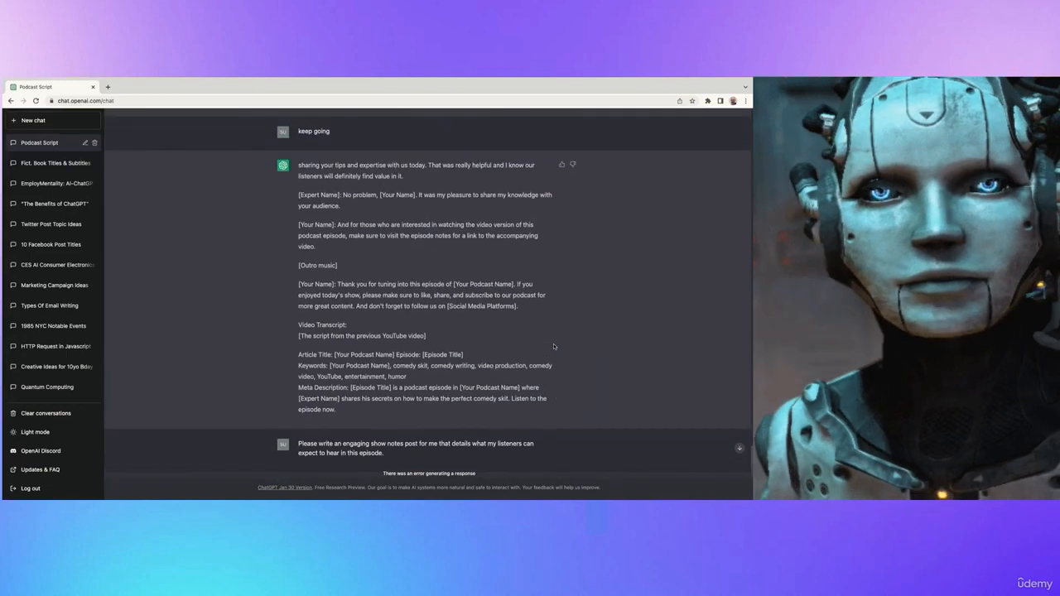
scroll(555, 346, up, 7)
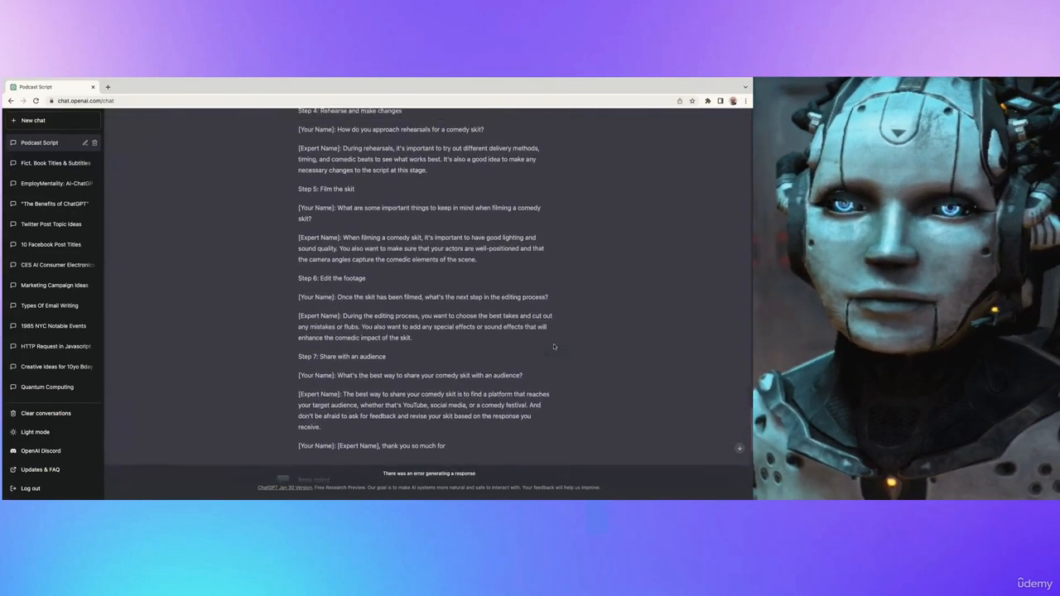
scroll(554, 347, up, 2)
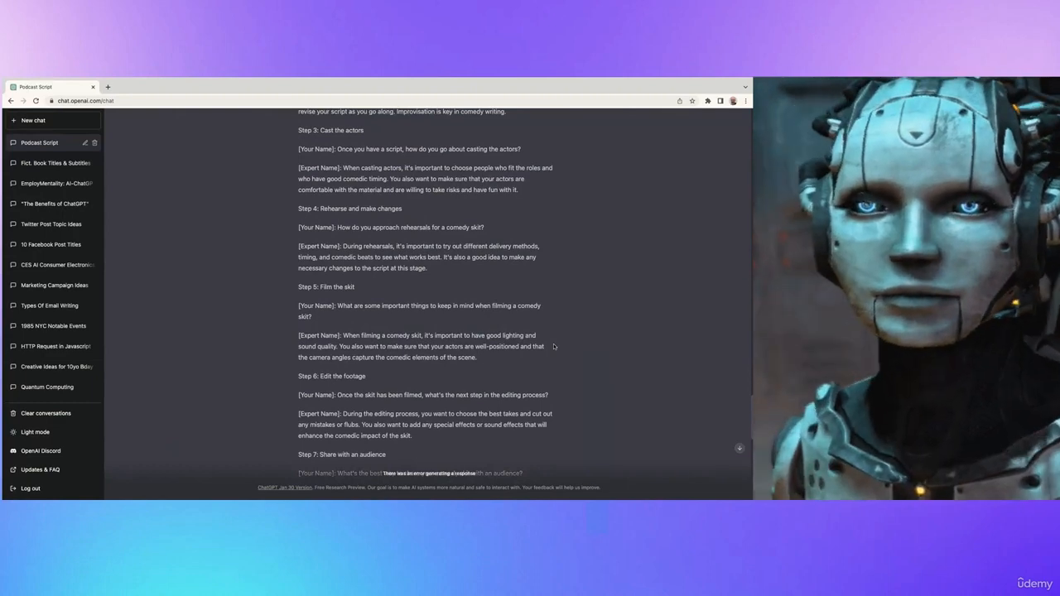
scroll(554, 346, down, 8)
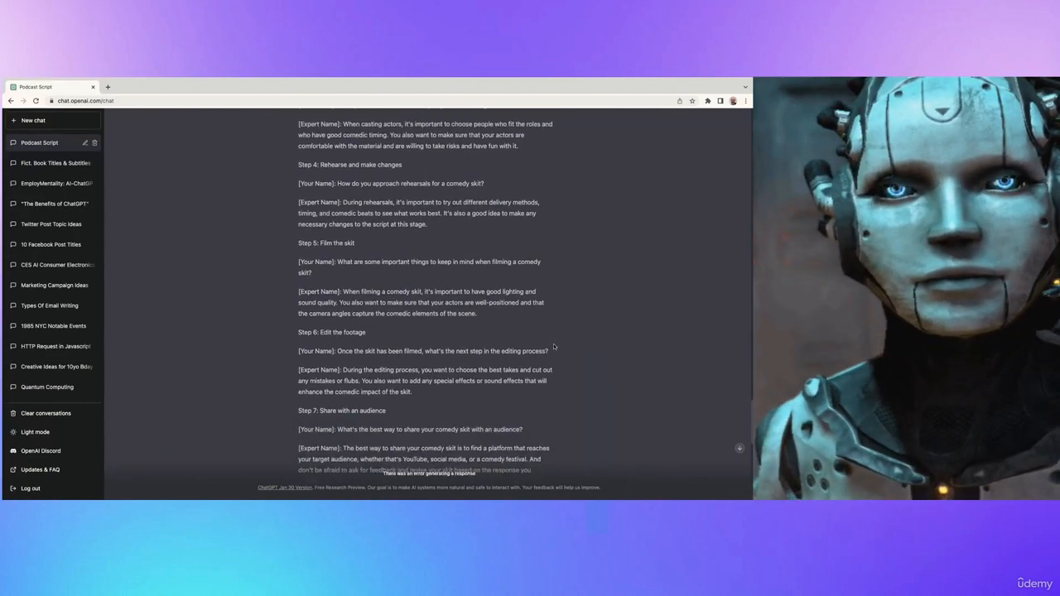
scroll(554, 346, up, 10)
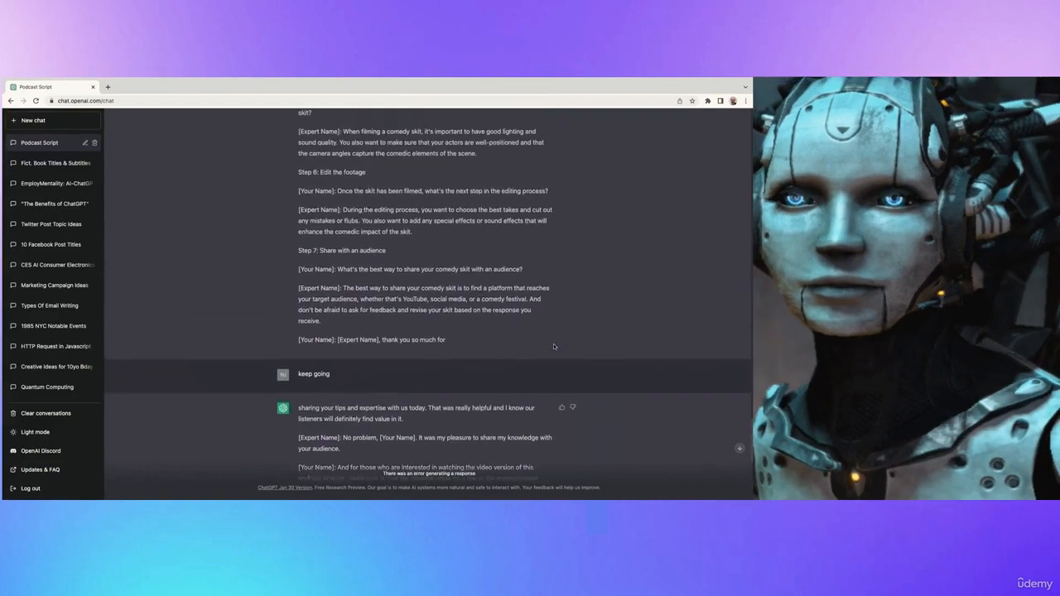
scroll(554, 346, up, 6)
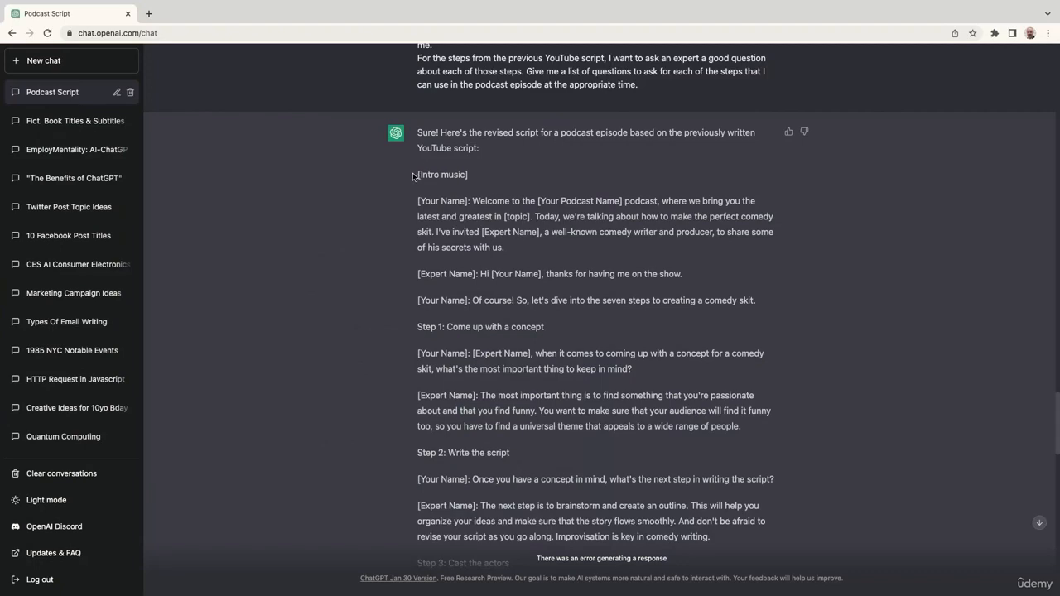
drag(414, 176, 503, 417)
scroll(506, 335, down, 7)
scroll(500, 338, down, 15)
scroll(499, 338, down, 5)
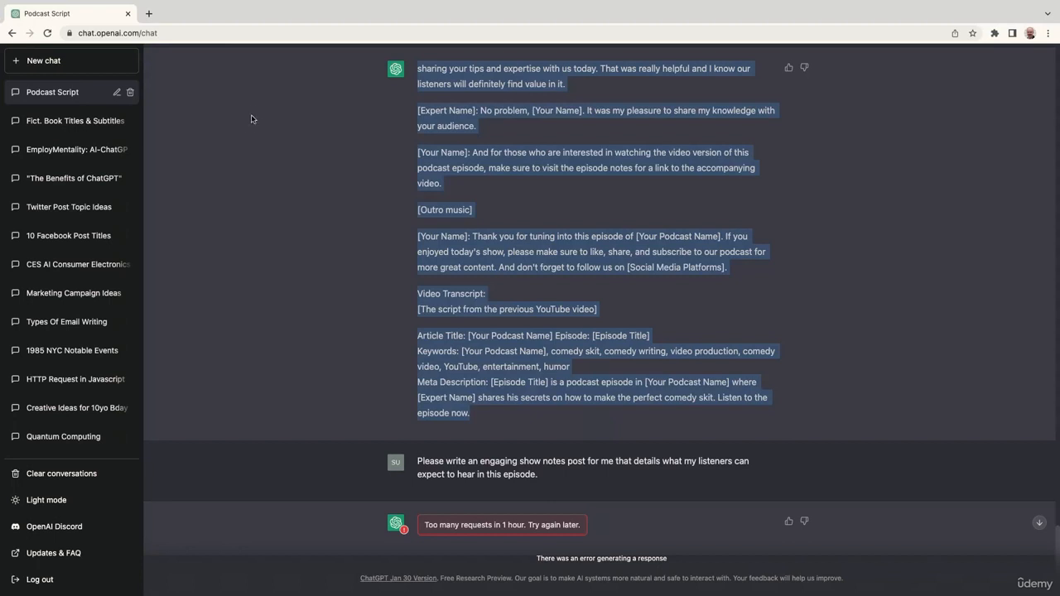
Step: Open the Playground at platform.openai.com in a new browser tab and paste the copied podcast script as the prompt
click(149, 14)
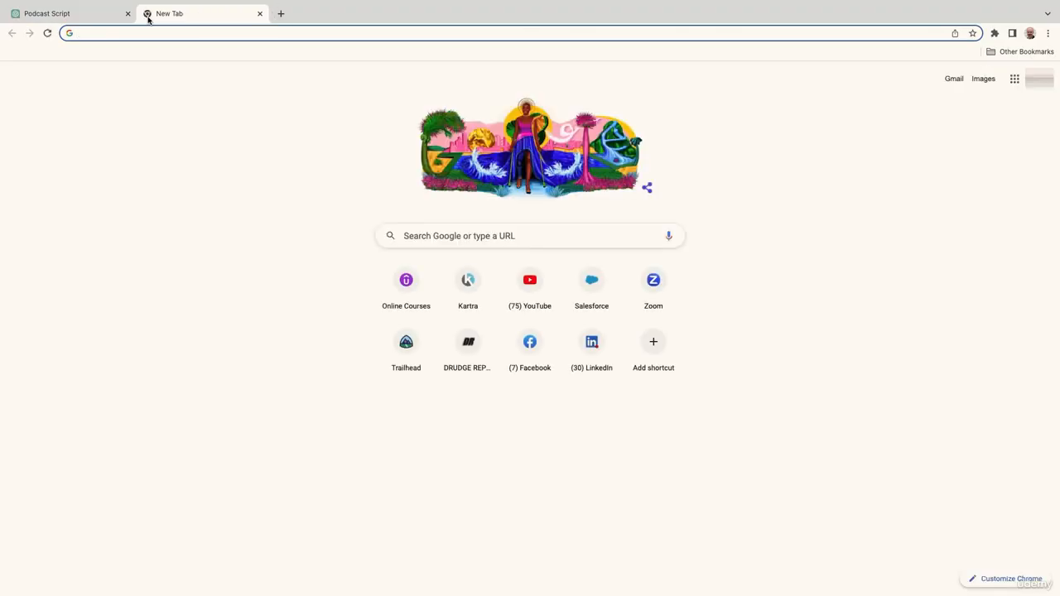
text(platform.openai.com)
key(Return)
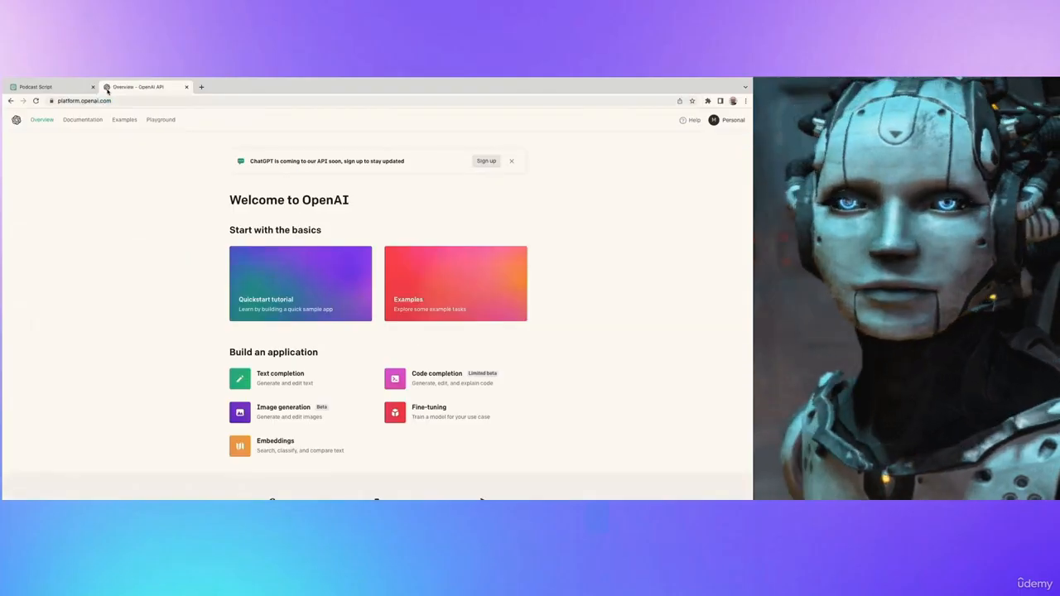
click(159, 120)
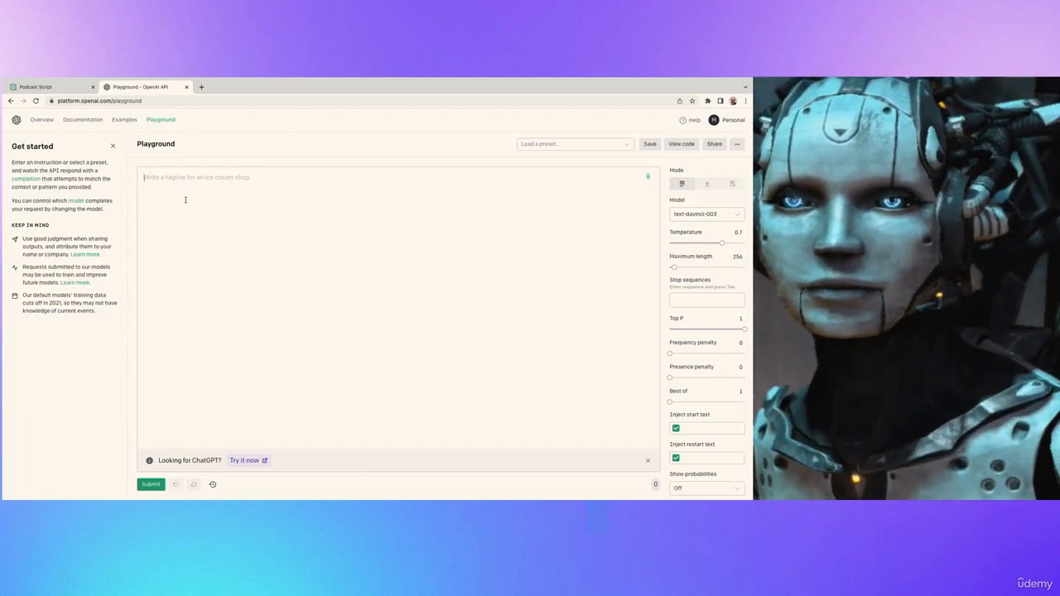
key(ctrl+v)
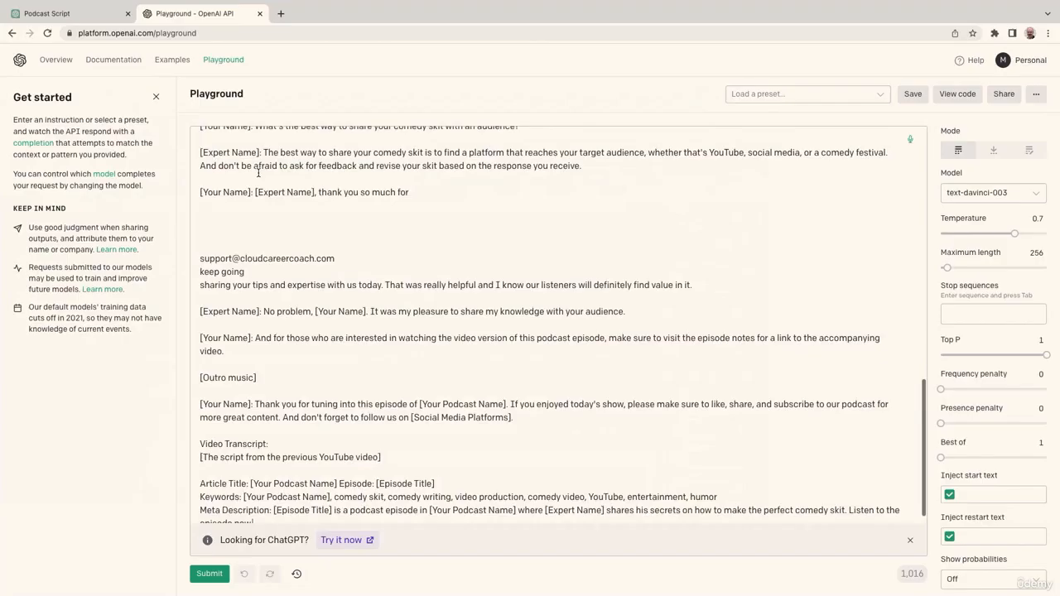
Step: Delete the stray account e-mail, the "keep going" line and the blank lines between the two parts of the pasted script
scroll(186, 200, up, 2)
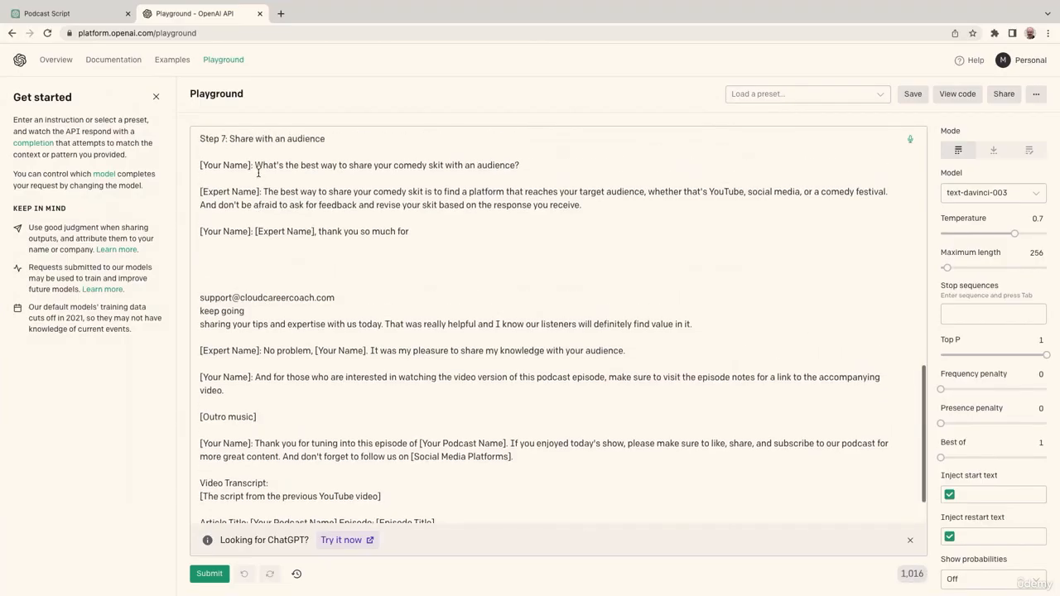
scroll(257, 176, up, 1)
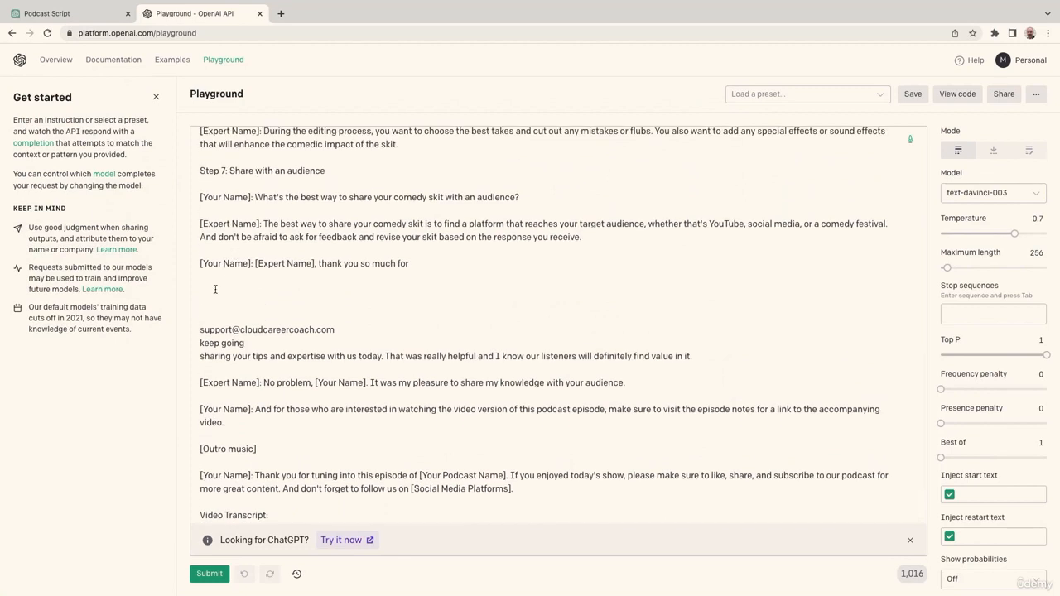
drag(238, 321, 267, 340)
key(BackSpace)
key(BackSpace)
key(BackSpace)
key(BackSpace)
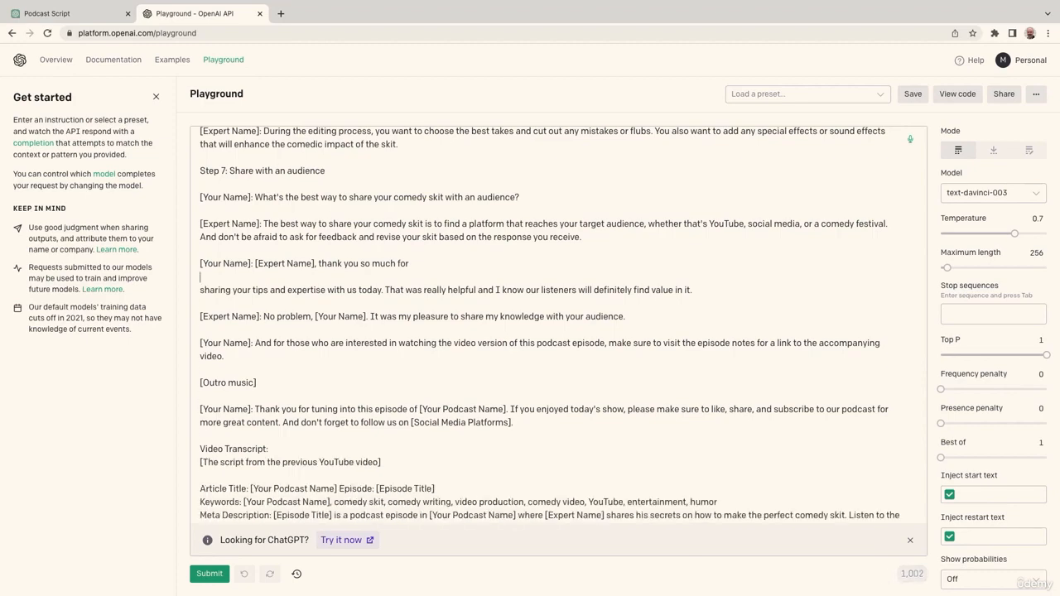
key(BackSpace)
key(BackSpace)
Step: Check the pasted script from start to end and add two blank lines above "[Intro music]"
scroll(562, 325, up, 15)
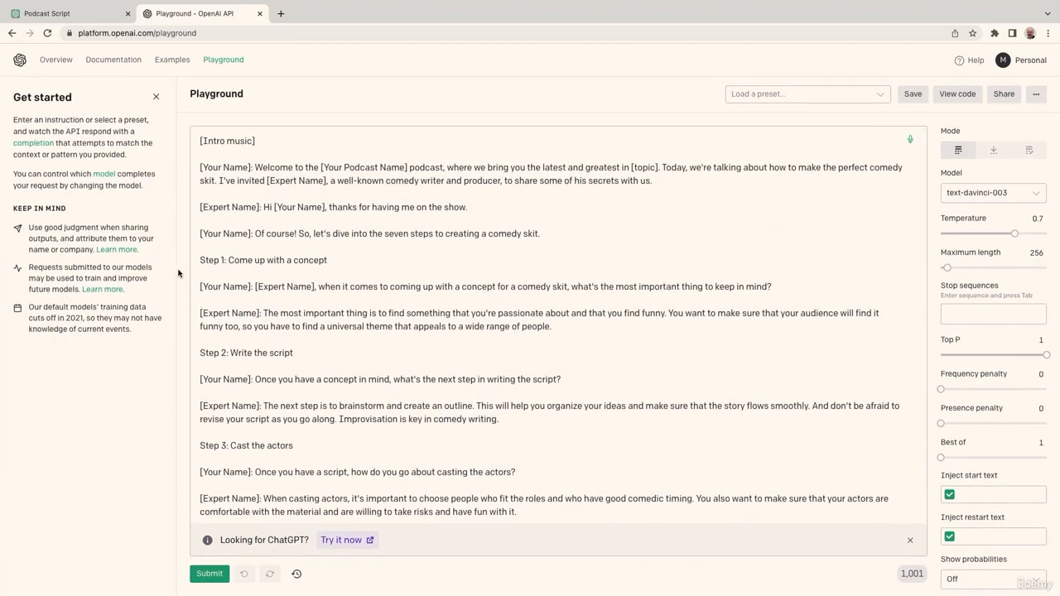
scroll(246, 306, down, 2)
scroll(245, 306, down, 10)
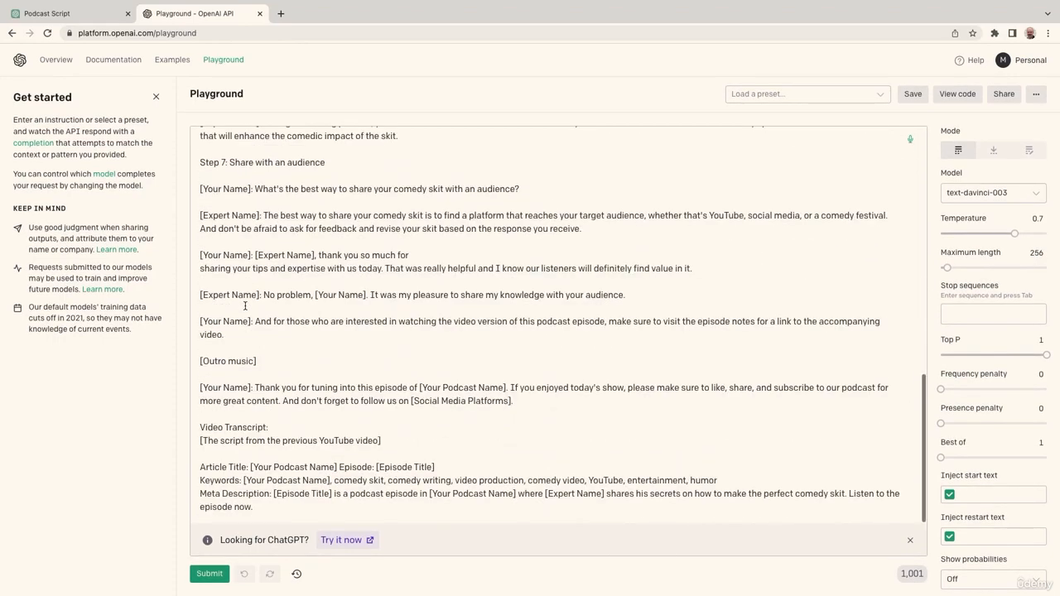
scroll(222, 217, up, 15)
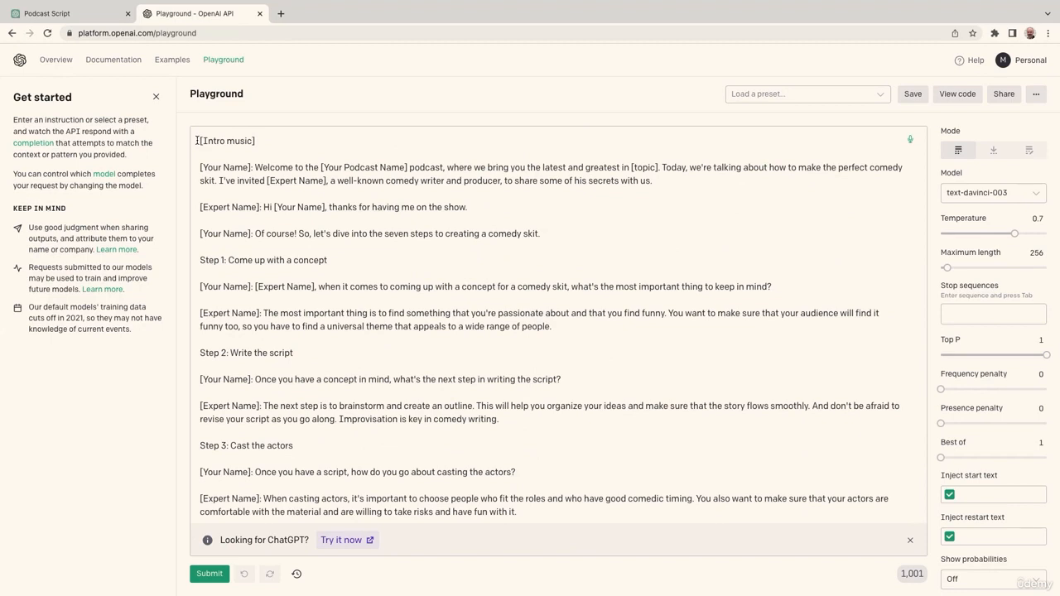
click(199, 140)
key(Return)
key(Return)
click(200, 141)
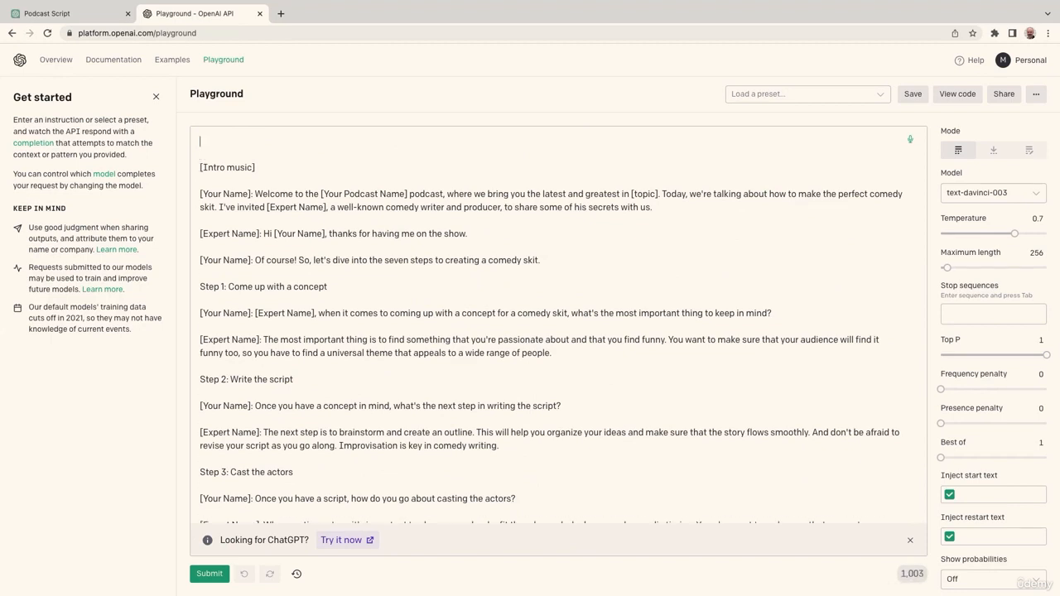
Step: Copy the show notes request from the ChatGPT conversation and paste it above the script in the Playground
click(91, 13)
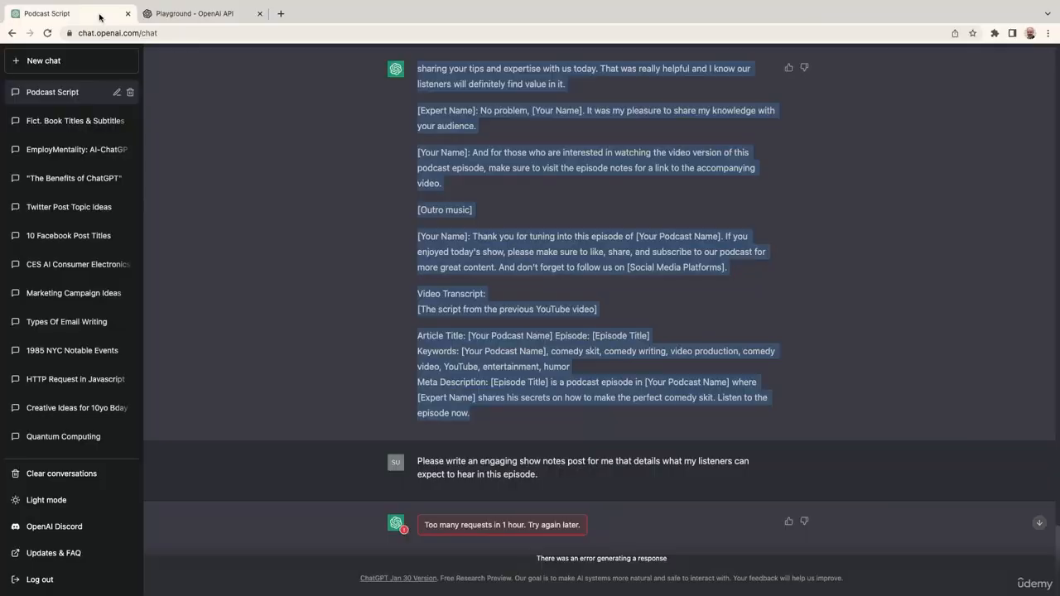
triple_click(486, 462)
key(ctrl+c)
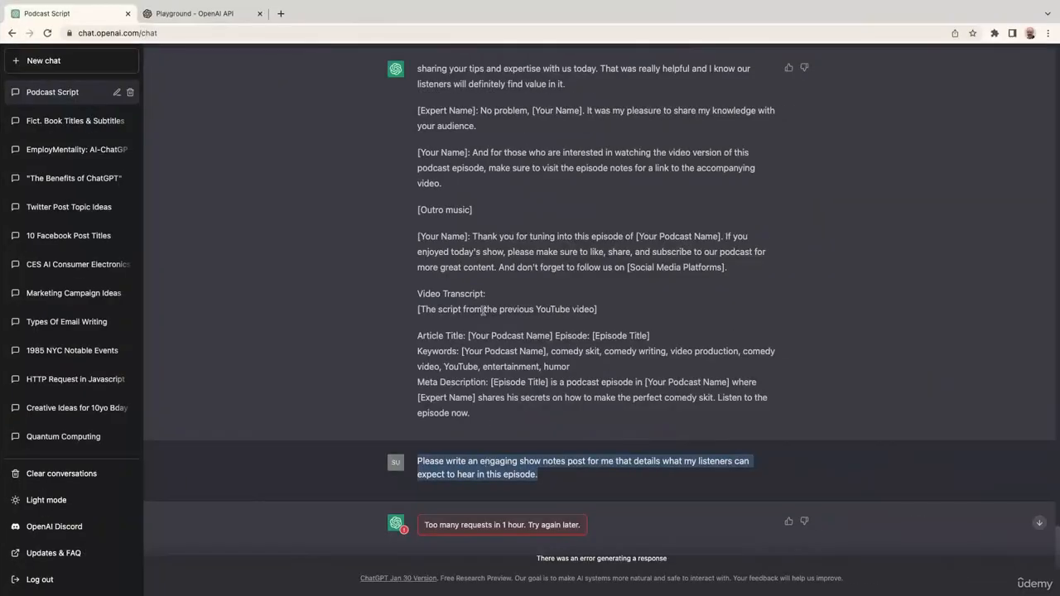
click(241, 15)
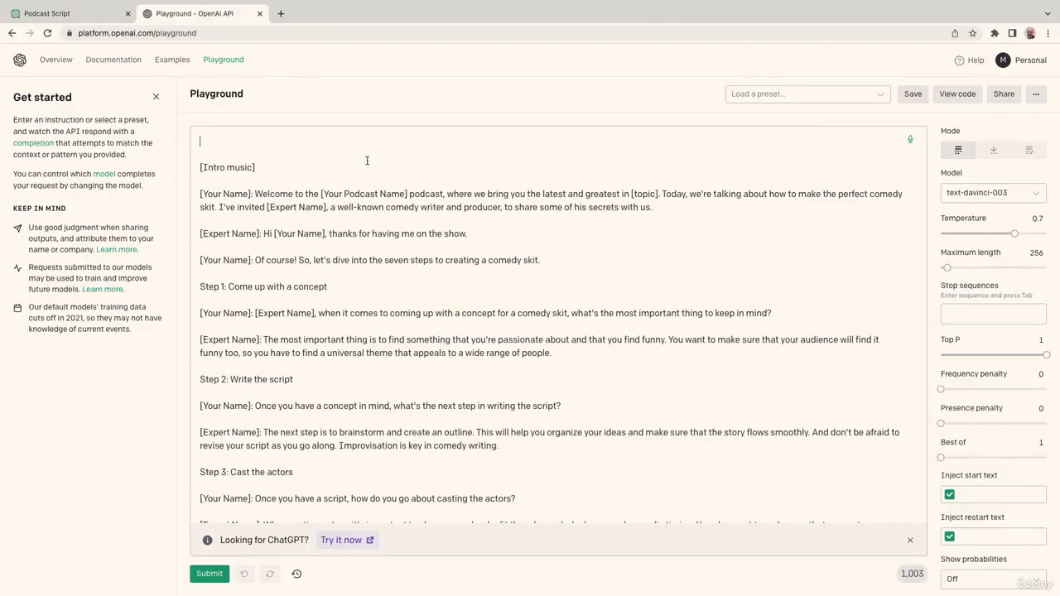
key(ctrl+v)
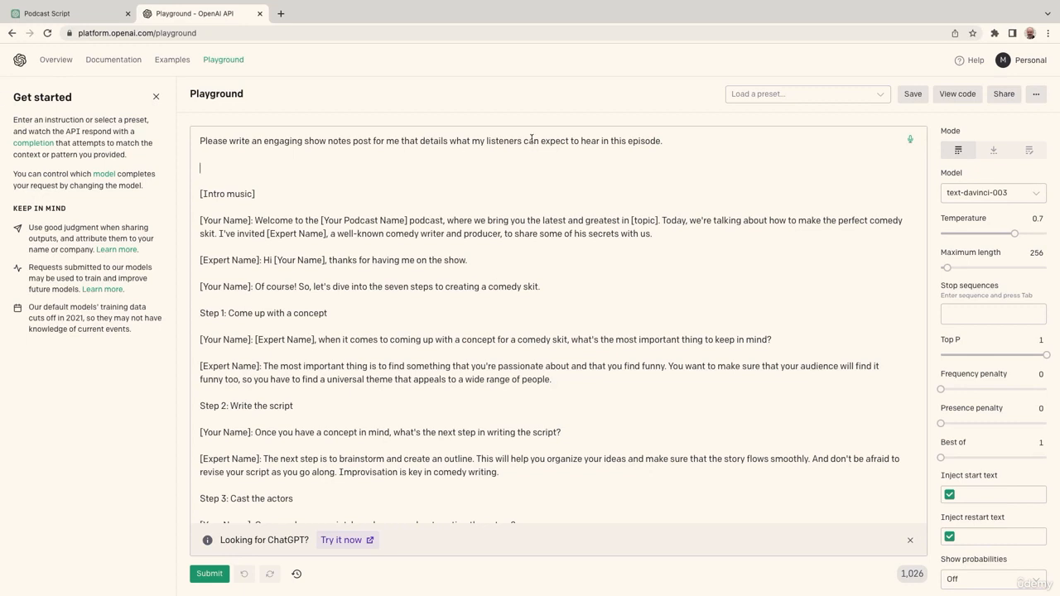
Step: Reword the end of the show notes request from "this episode" to "podcast episode below"
double_click(617, 142)
drag(617, 142, 630, 142)
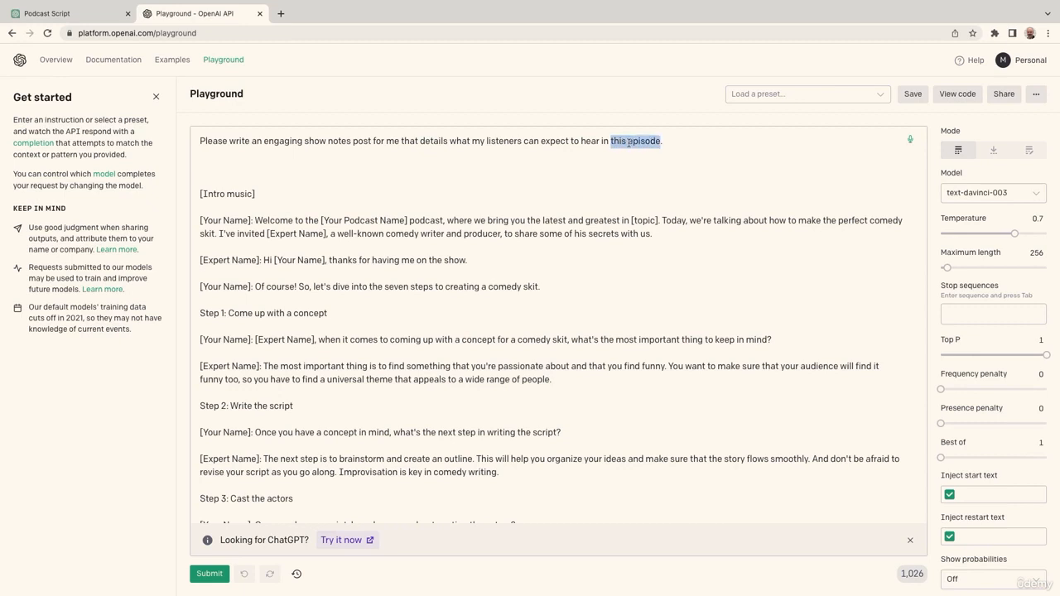
text(podcast epis)
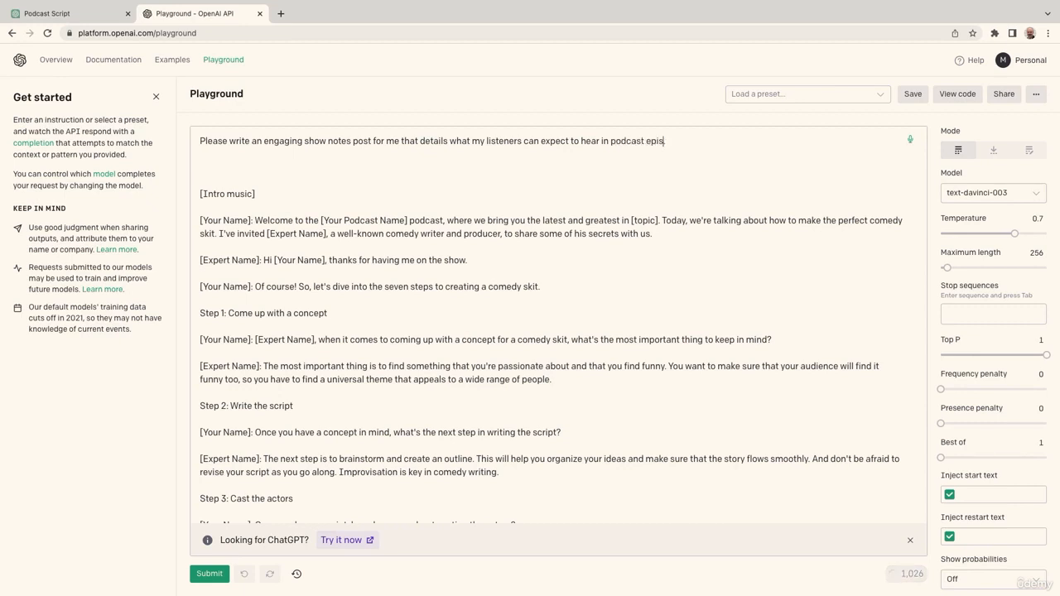
text(odeode below.)
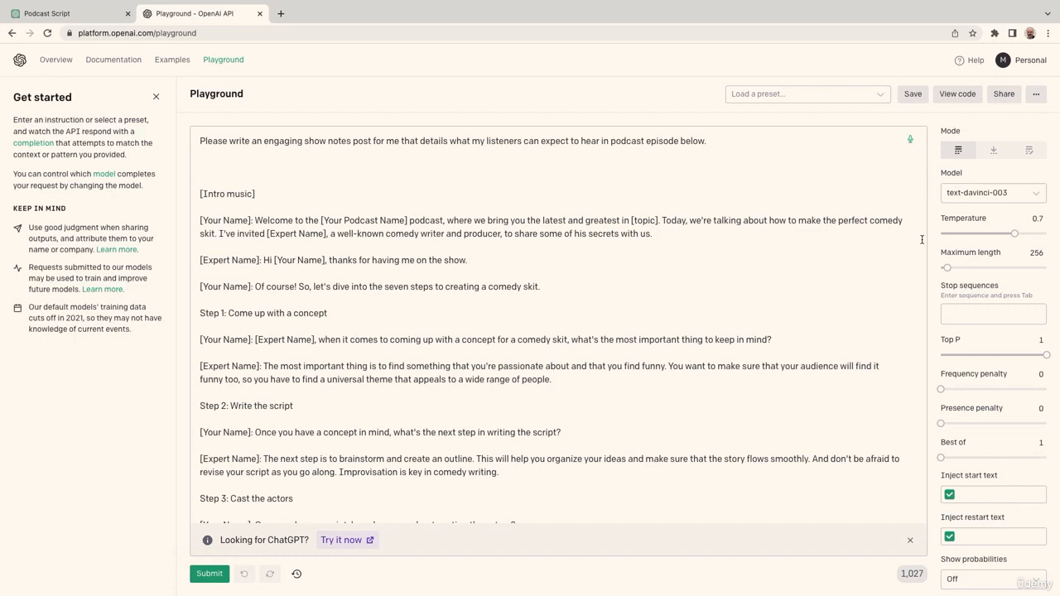
Step: Set the maximum length to 125 and try to generate the show notes from the request and podcast script
click(1034, 252)
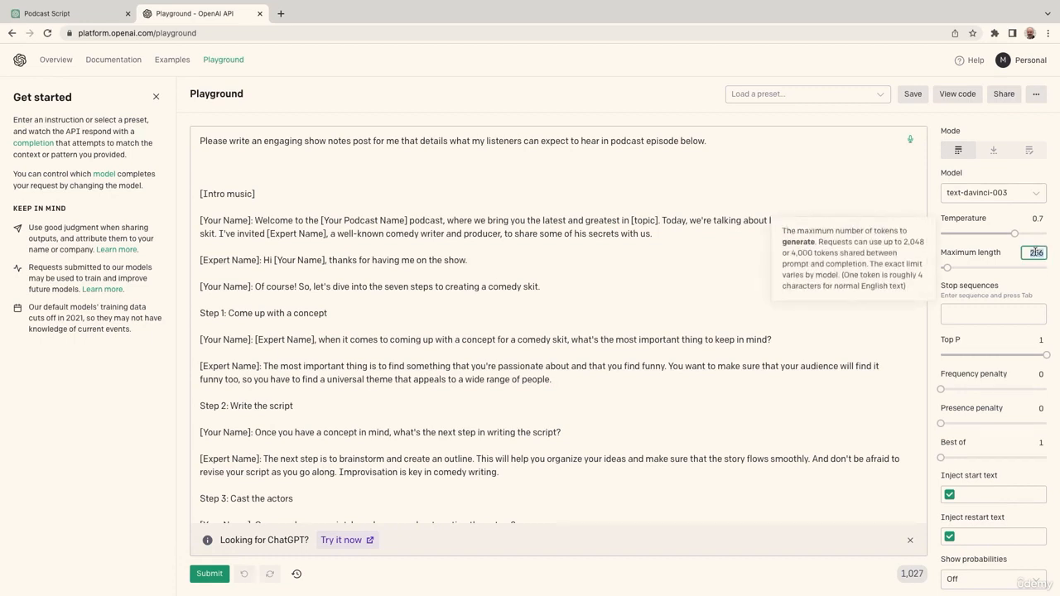
text(1250)
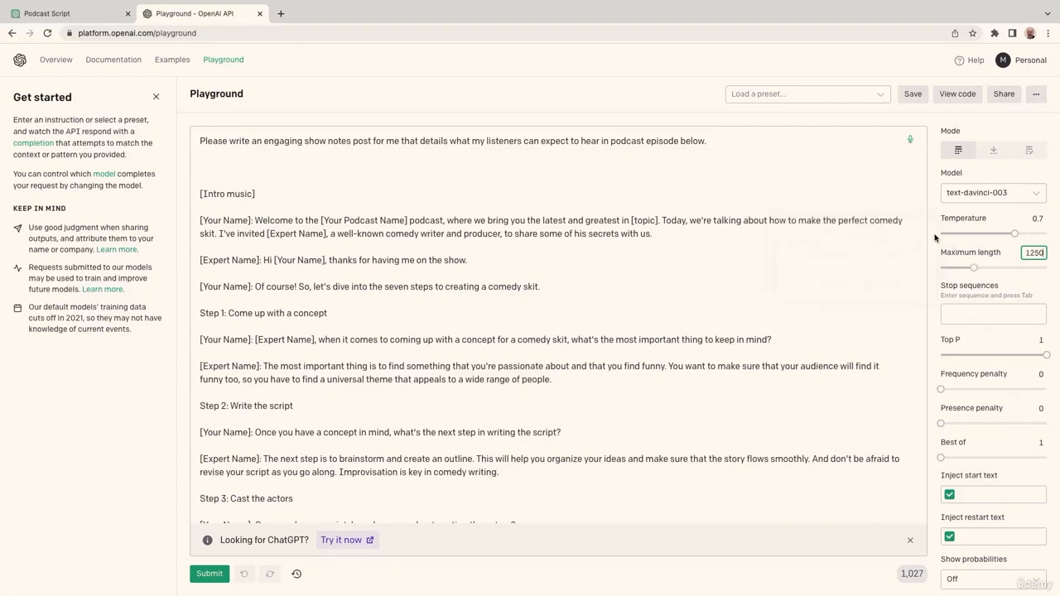
key(BackSpace)
key(BackSpace)
text(5)
click(213, 576)
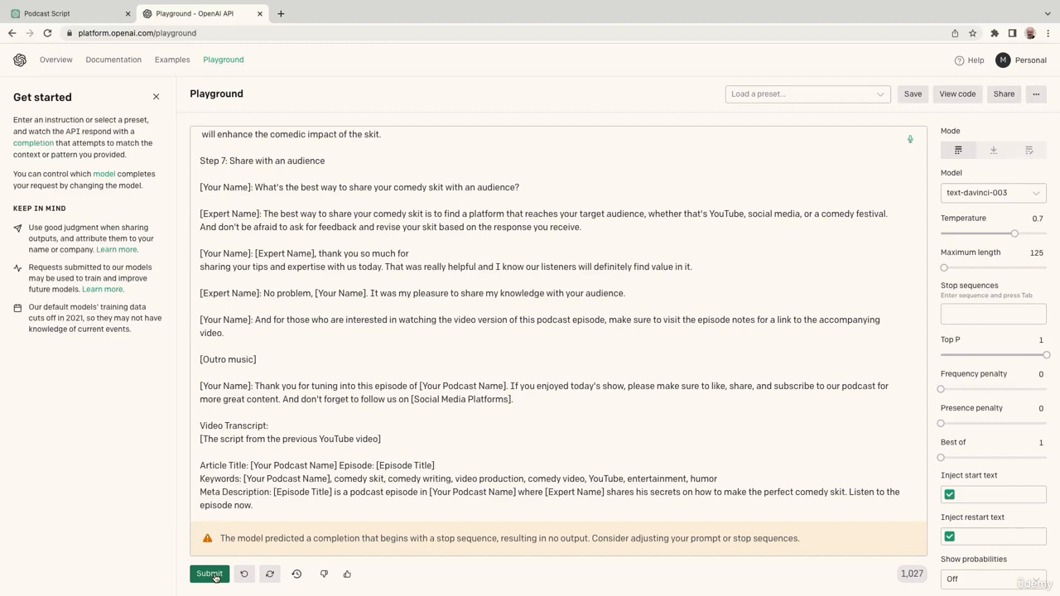
click(211, 574)
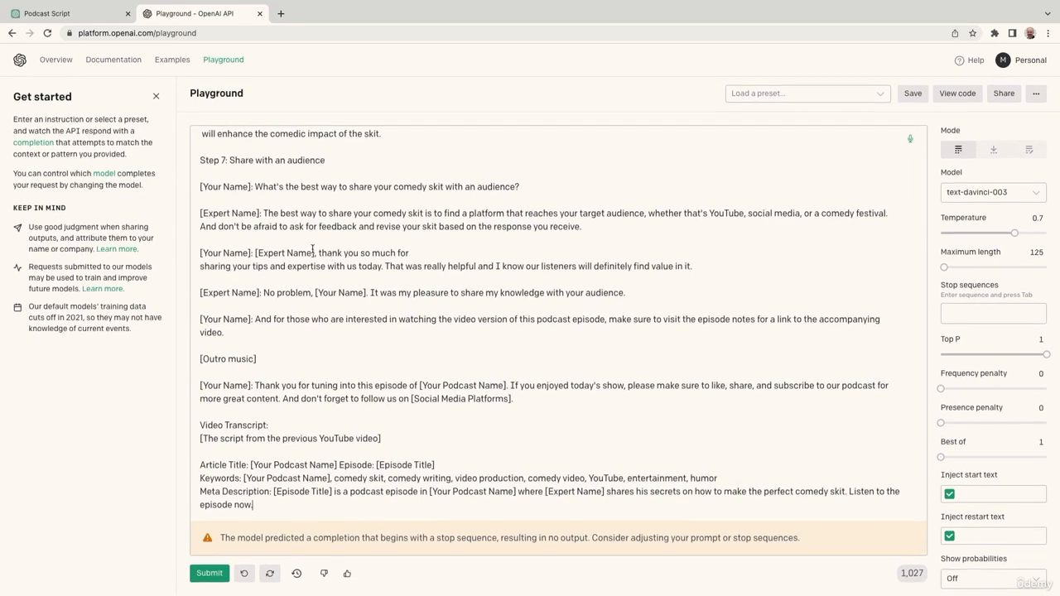
Step: Switch back to ChatGPT, reload the page and reopen the Podcast Script conversation at its end
click(88, 15)
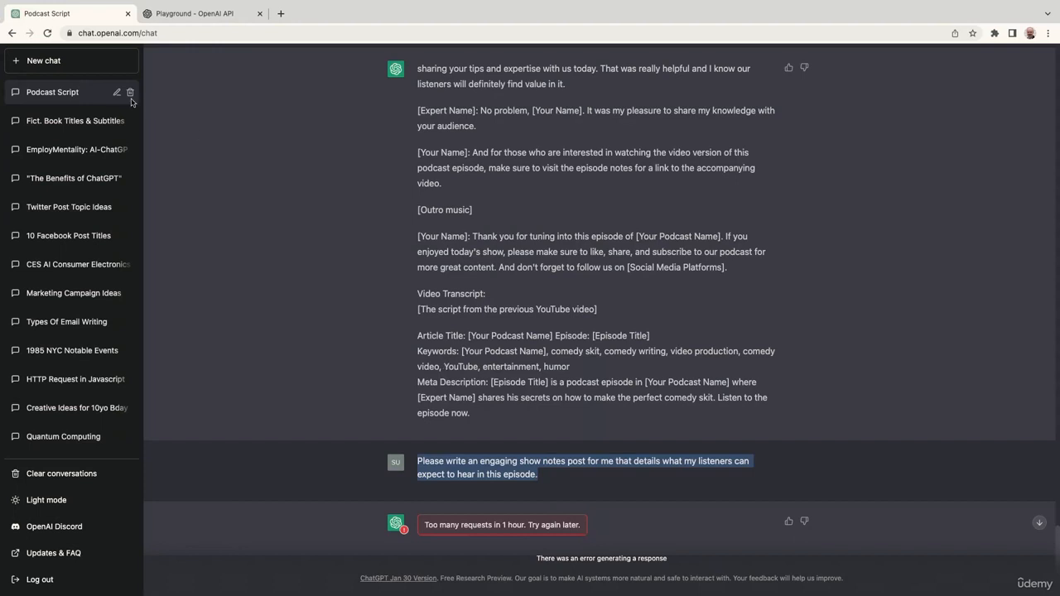
click(47, 34)
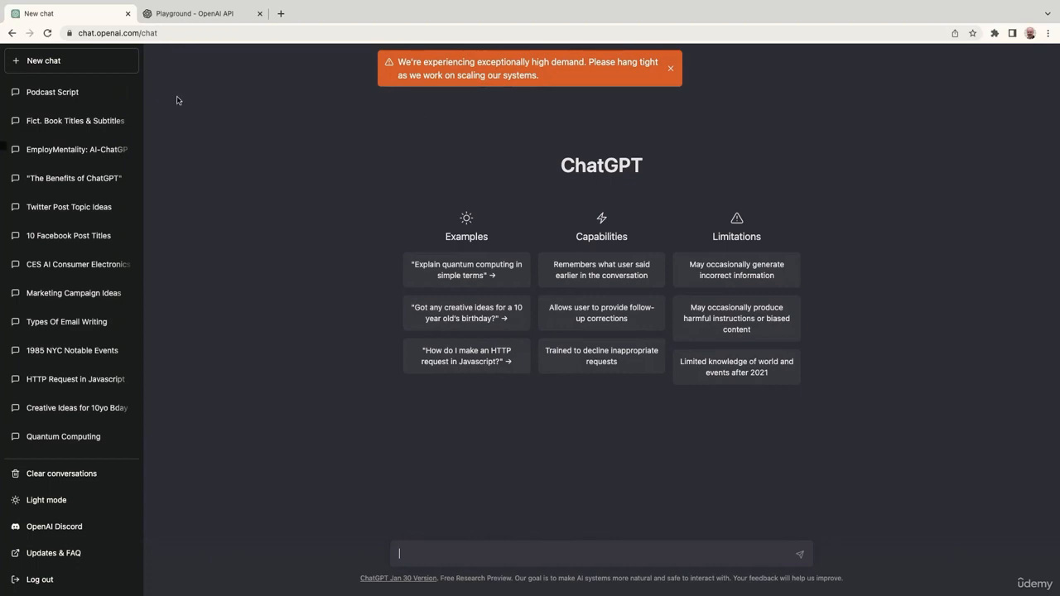
click(87, 96)
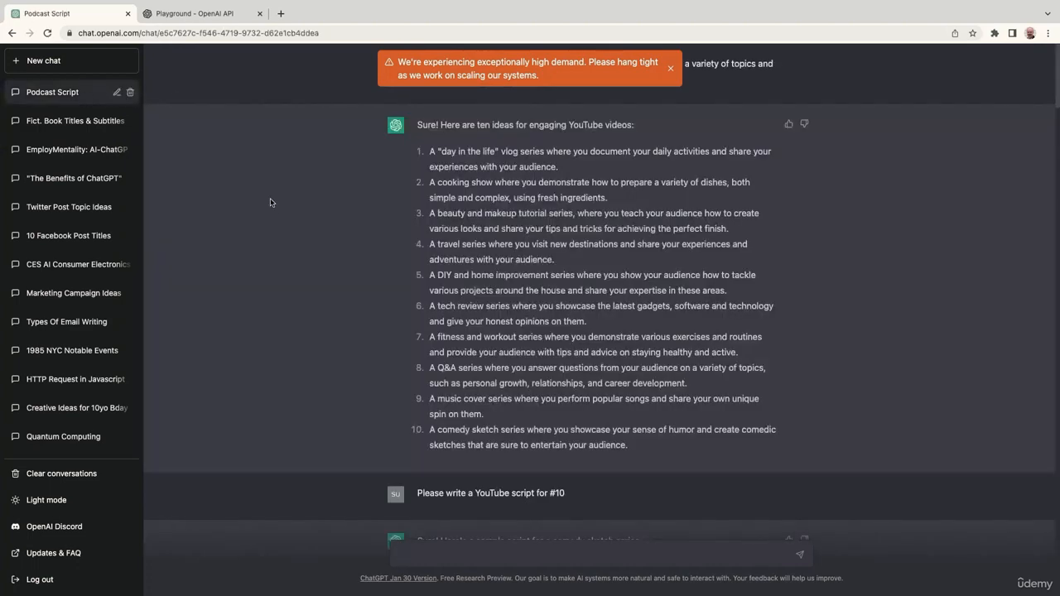
scroll(471, 429, down, 1)
scroll(472, 429, down, 20)
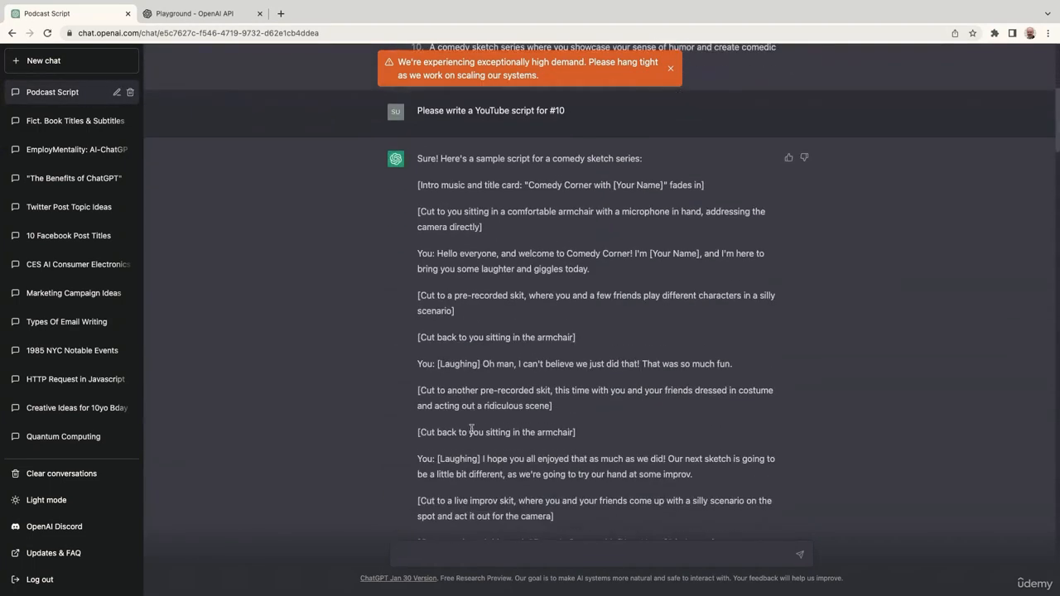
scroll(471, 430, down, 20)
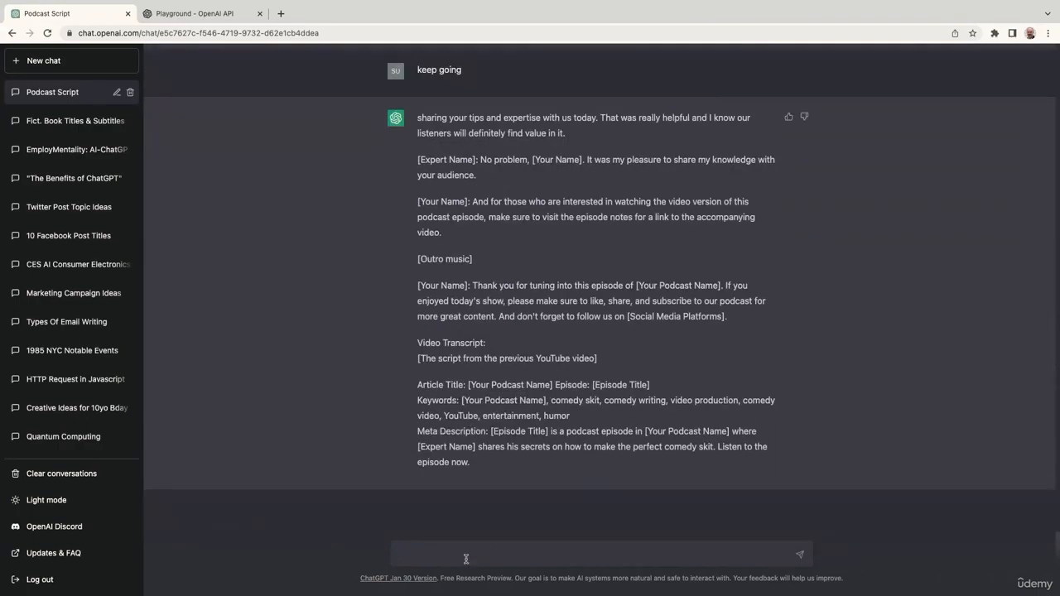
Step: Review the podcast version of the script in the conversation, from the rewrite request through the closing meta description
key(super+Tab)
key(super+Tab)
scroll(455, 392, up, 10)
scroll(470, 389, up, 8)
scroll(470, 391, up, 4)
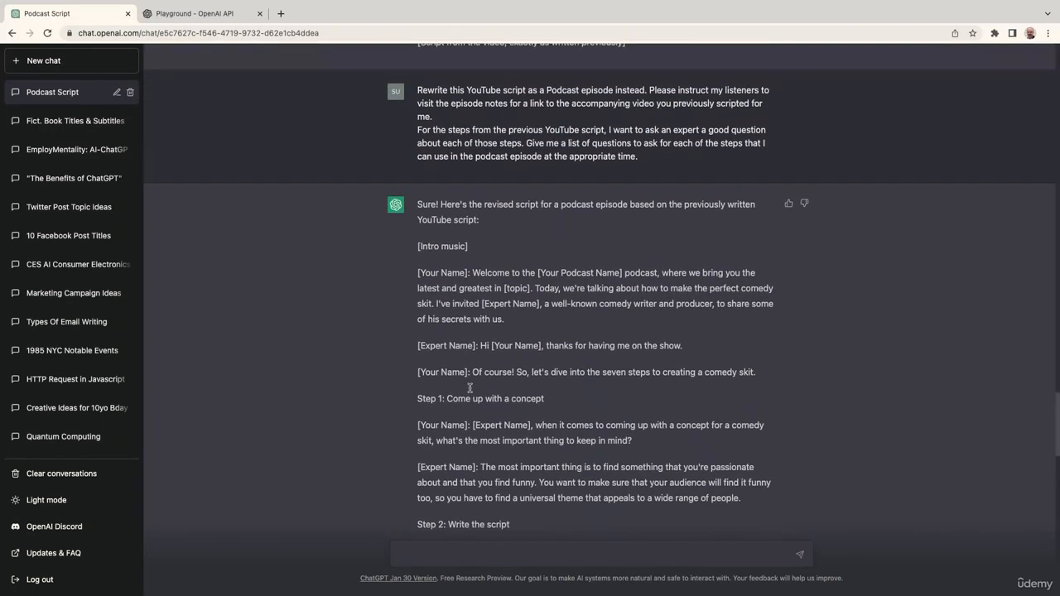
scroll(470, 388, down, 10)
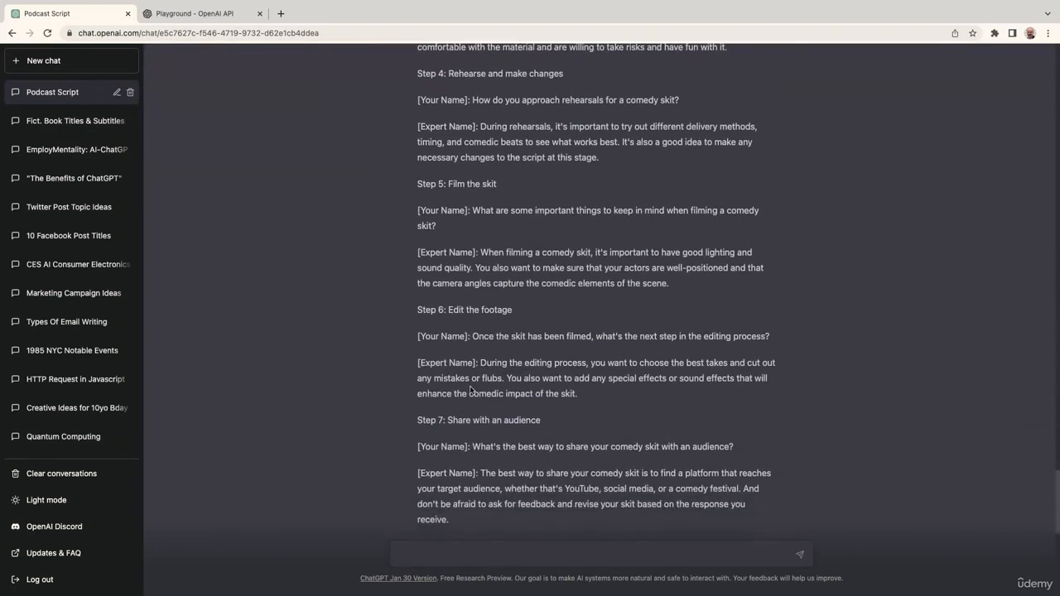
scroll(469, 388, down, 10)
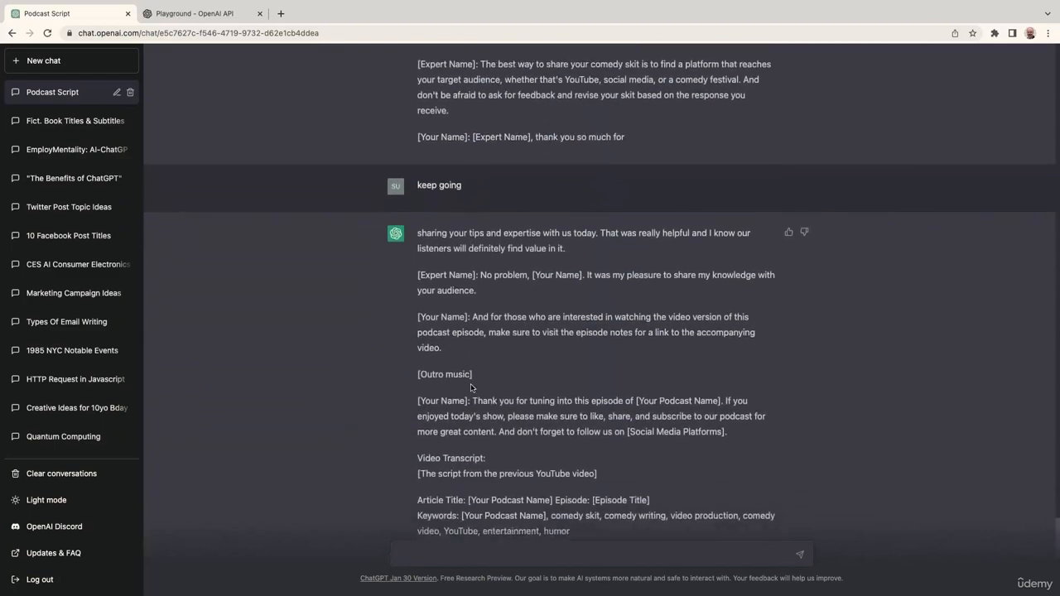
scroll(471, 385, down, 2)
Step: Send the teleprompter file's request for an engaging show notes post about "this episode" in the Podcast Script conversation
key(super+Tab)
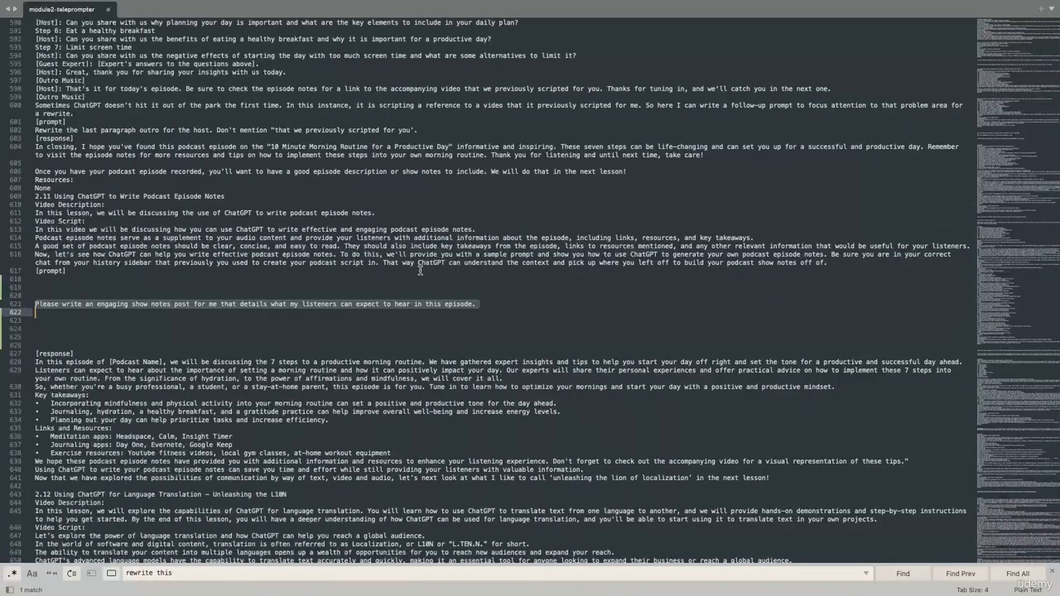
key(super+Tab)
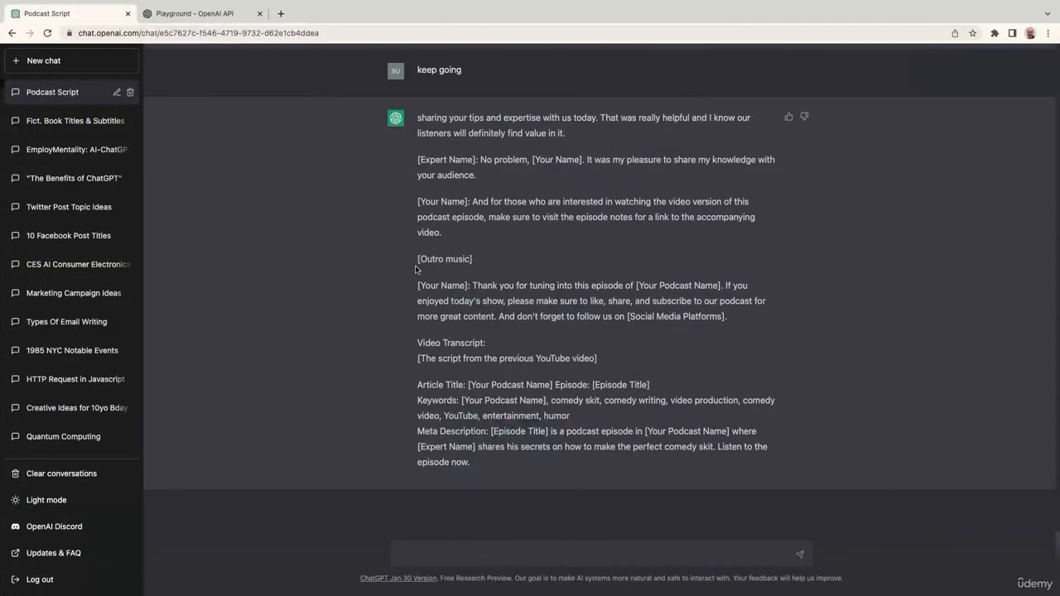
key(super+v)
key(BackSpace)
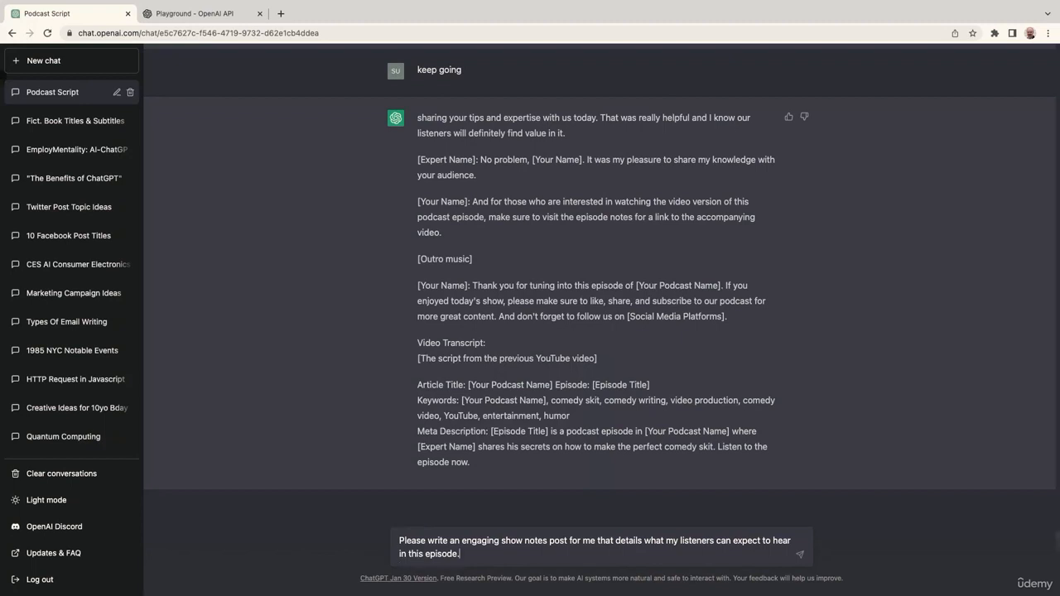
key(Return)
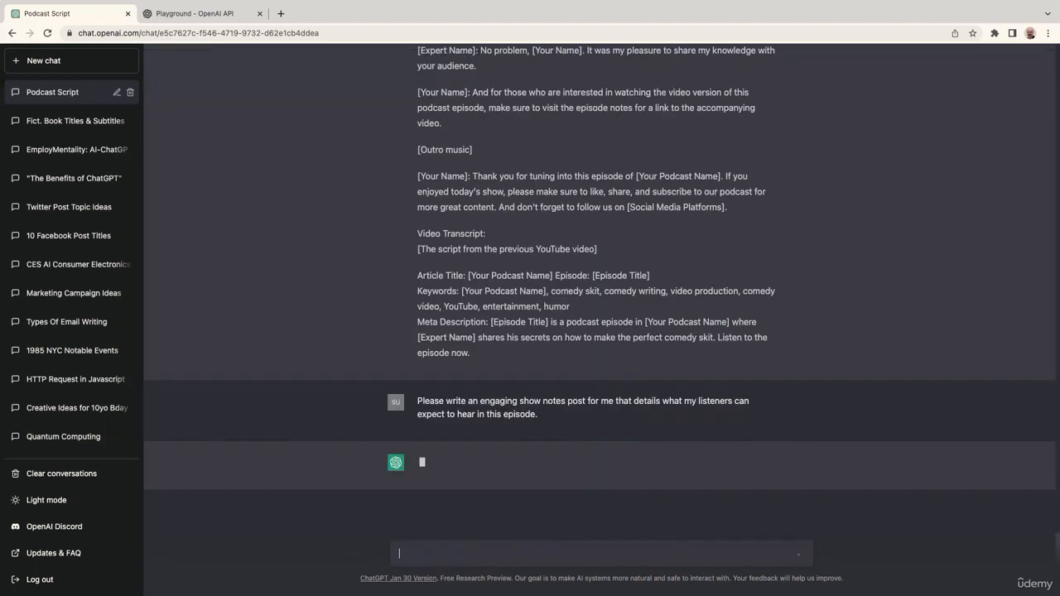
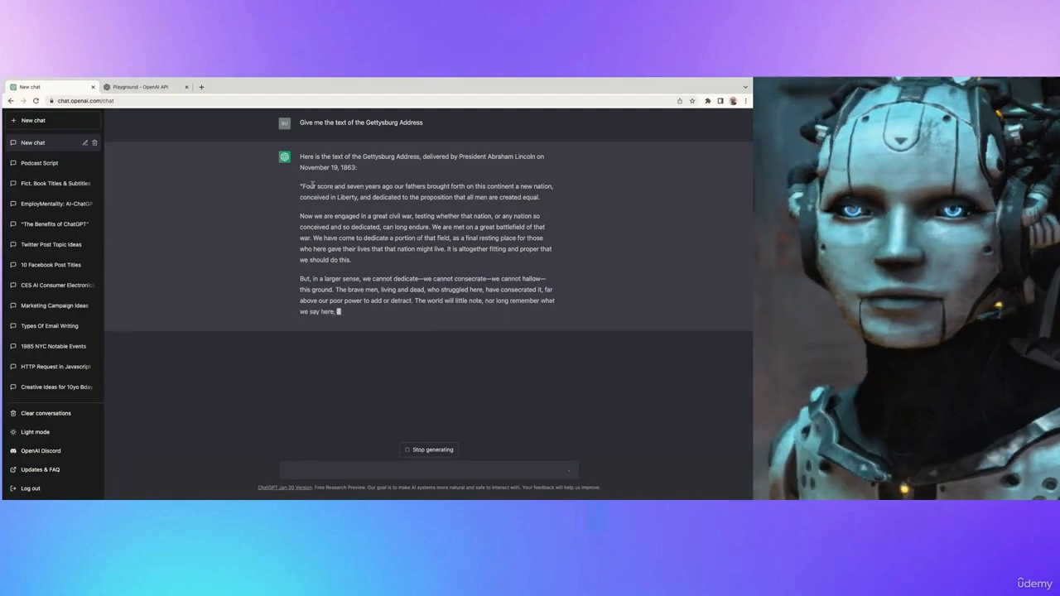
Step: Copy the opening sentence of the Gettysburg Address from the reply and stop the response generation
drag(303, 187, 530, 197)
key(ctrl+c)
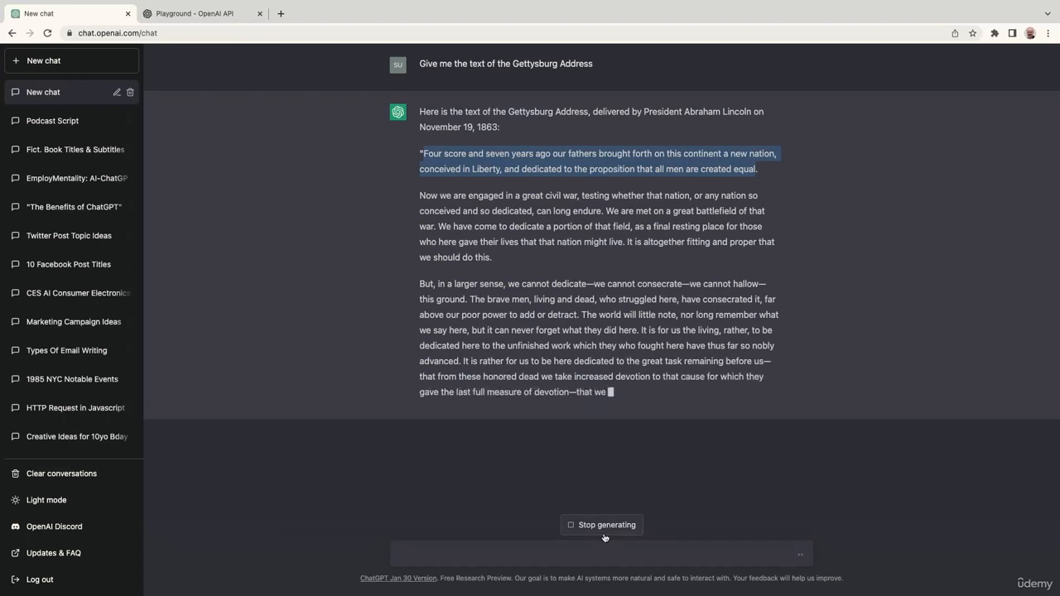
click(605, 537)
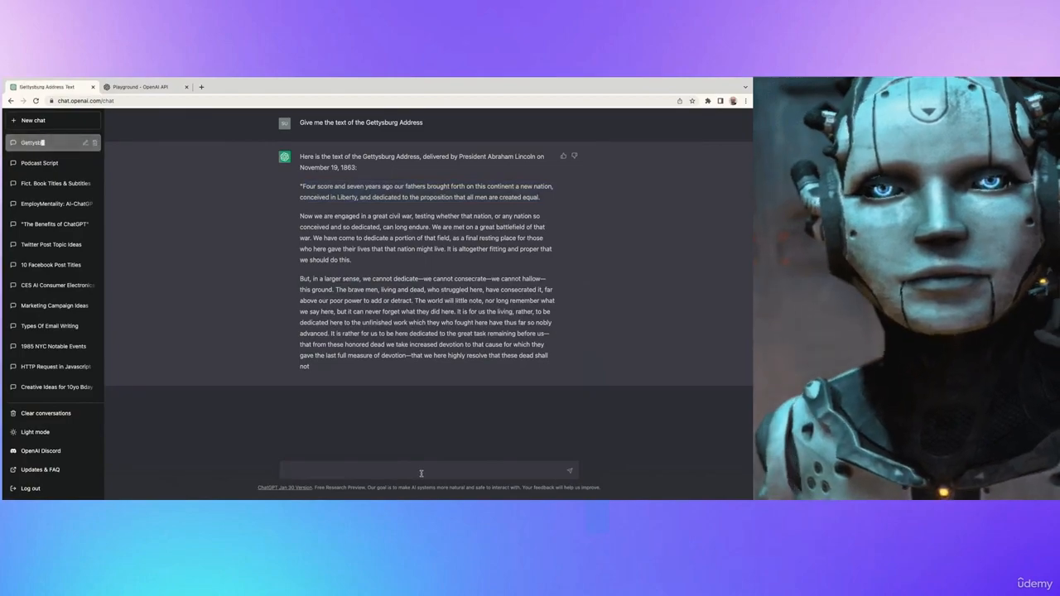
Step: Send the copied Gettysburg Address sentence preceded by "Please translate this to french:"
key(ctrl+v)
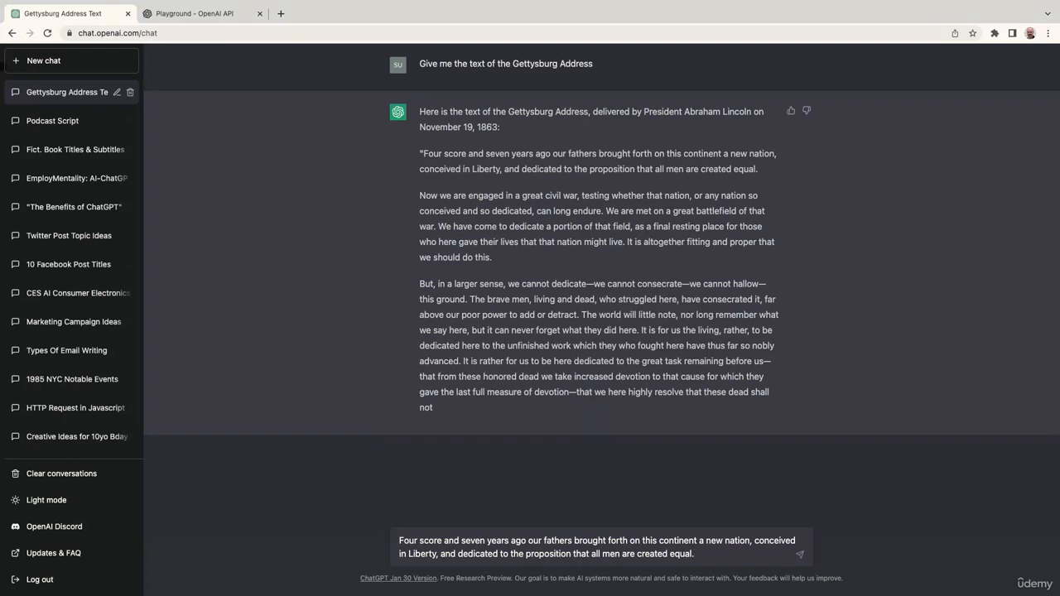
text(Please )
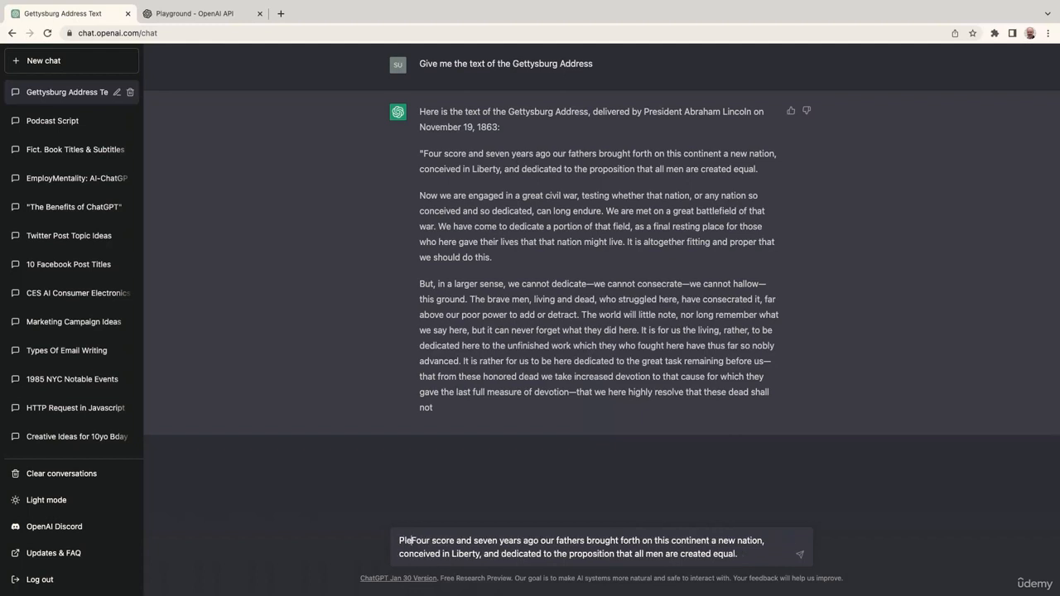
text(translate this)
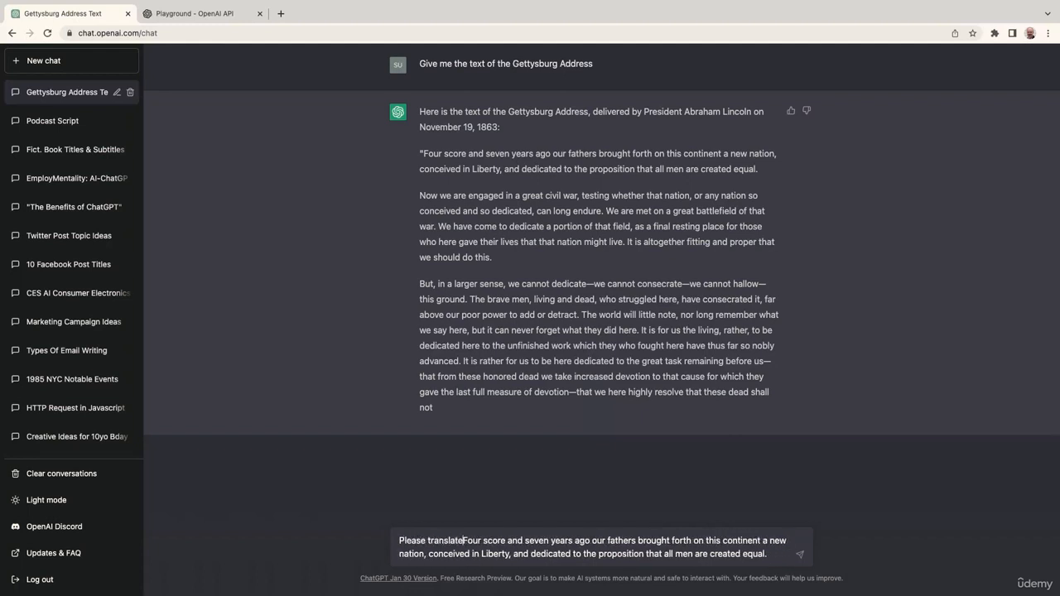
text( to french)
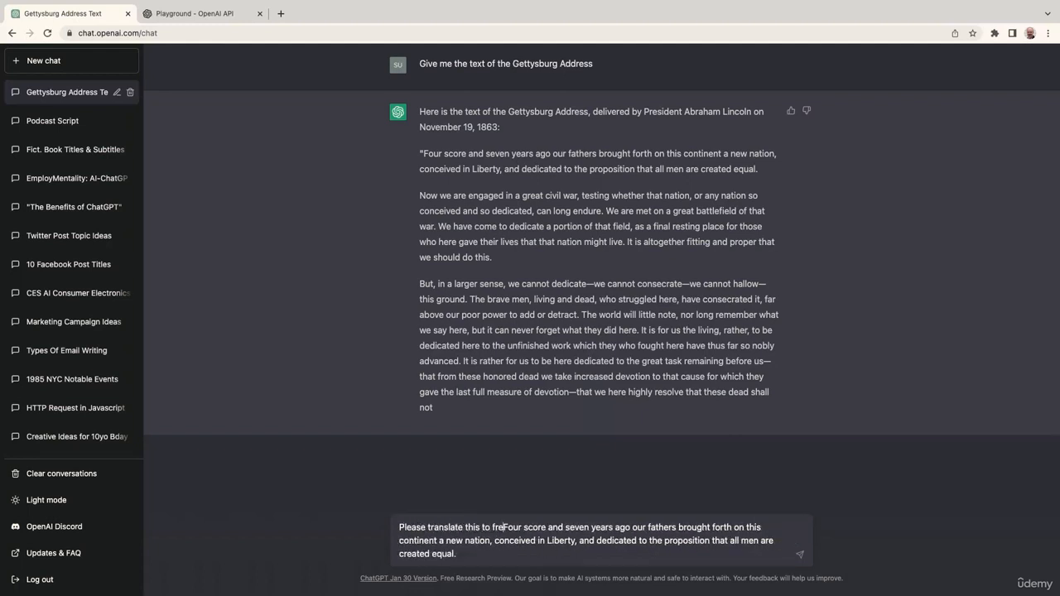
text(:)
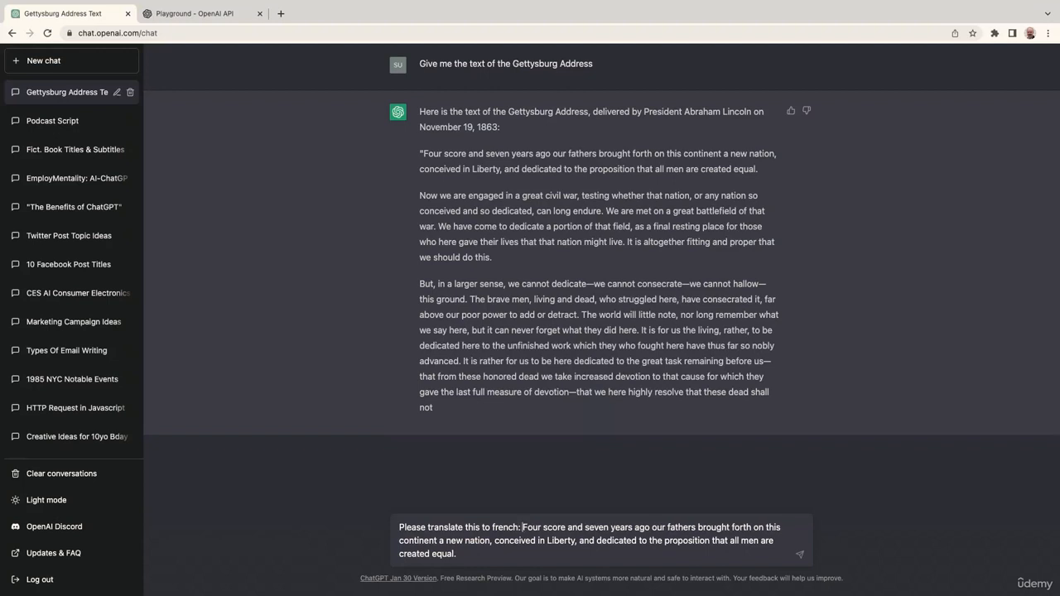
key(Return)
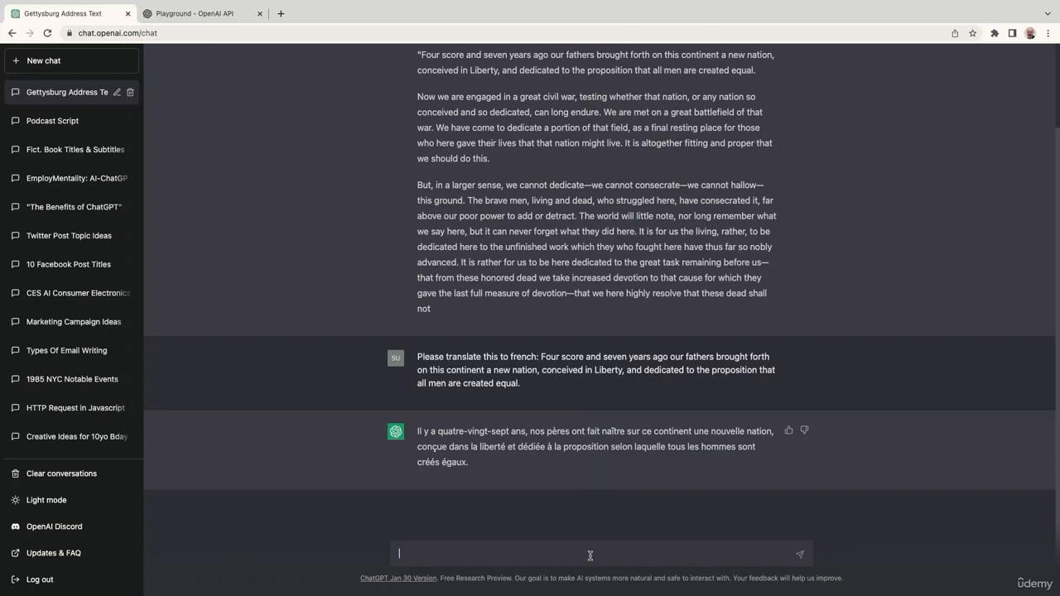
Step: Copy the prompt for translating the paragraph to Italian, German, Spanish and Simplified Chinese from the teleprompter file and send it in ChatGPT
key(super+Tab)
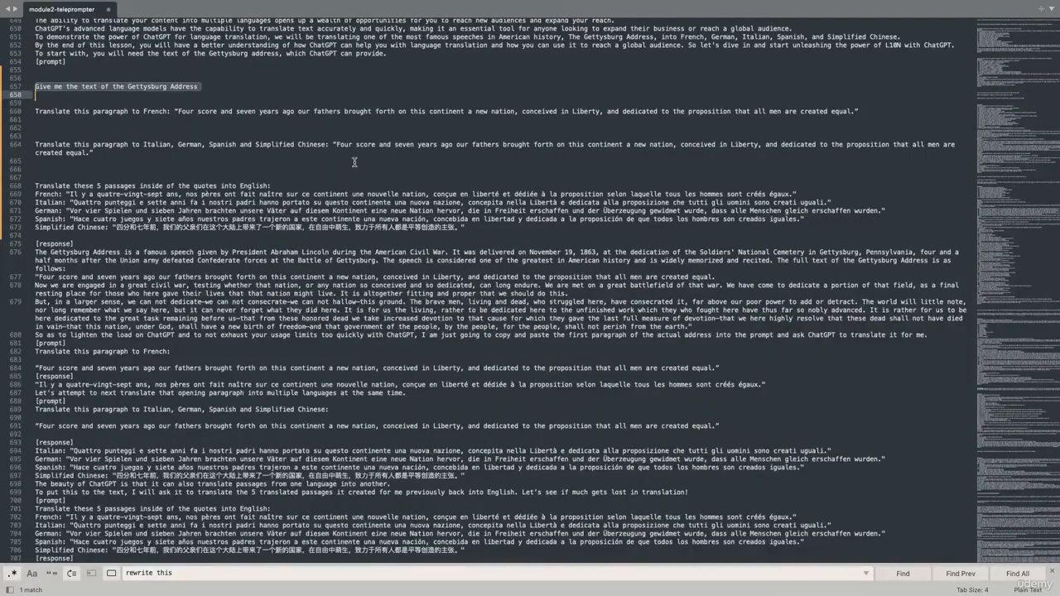
triple_click(348, 109)
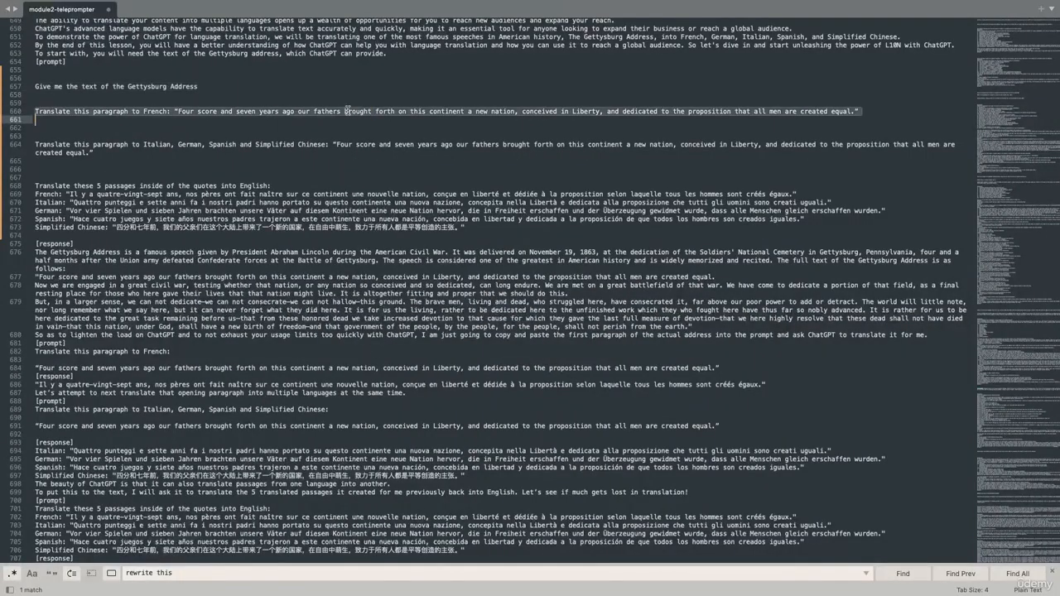
click(328, 151)
triple_click(328, 146)
key(super+c)
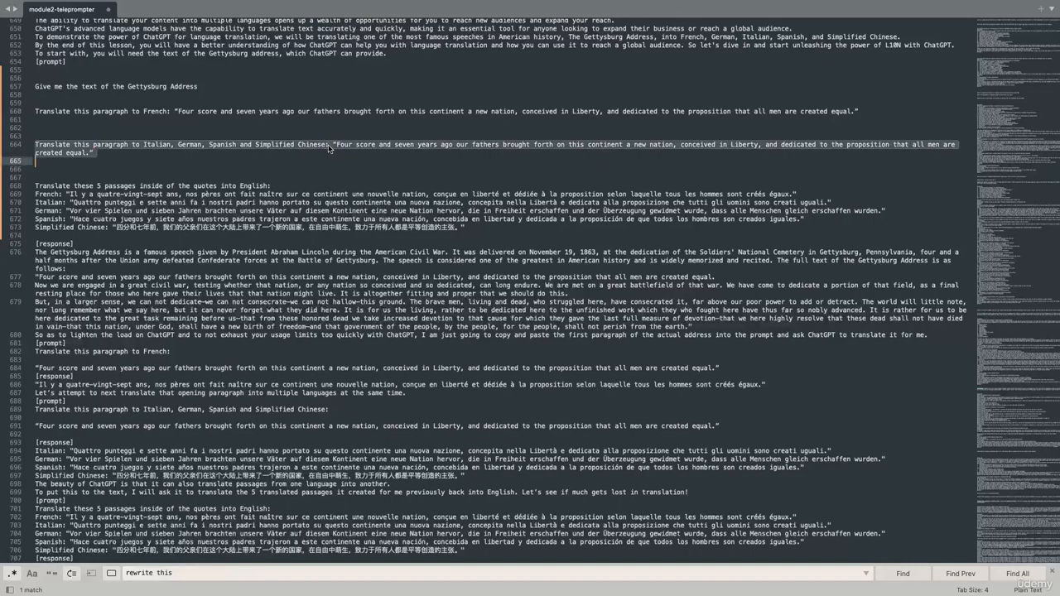
key(super+Tab)
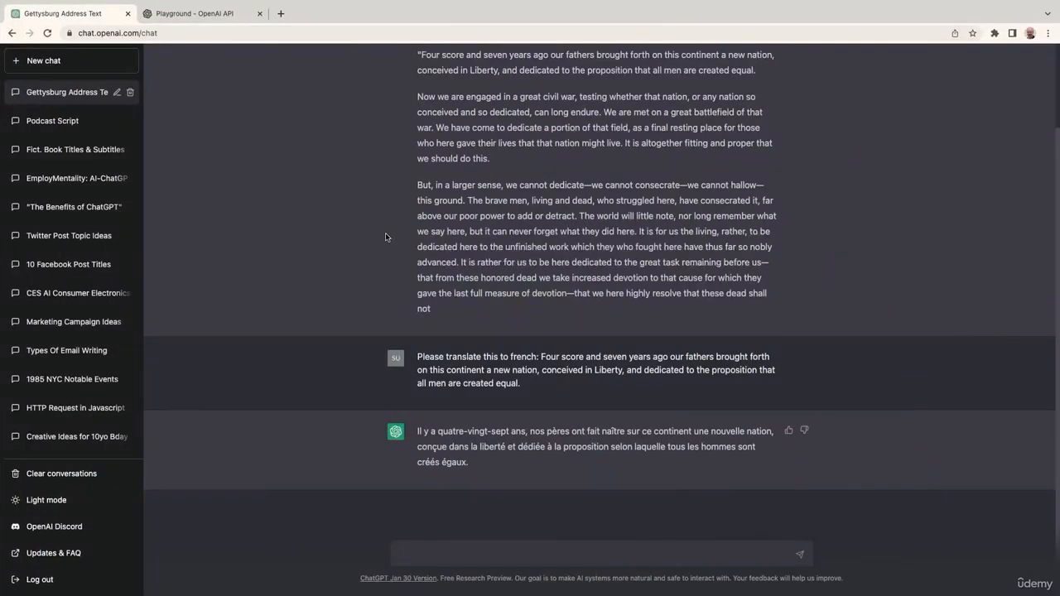
key(super+v)
key(BackSpace)
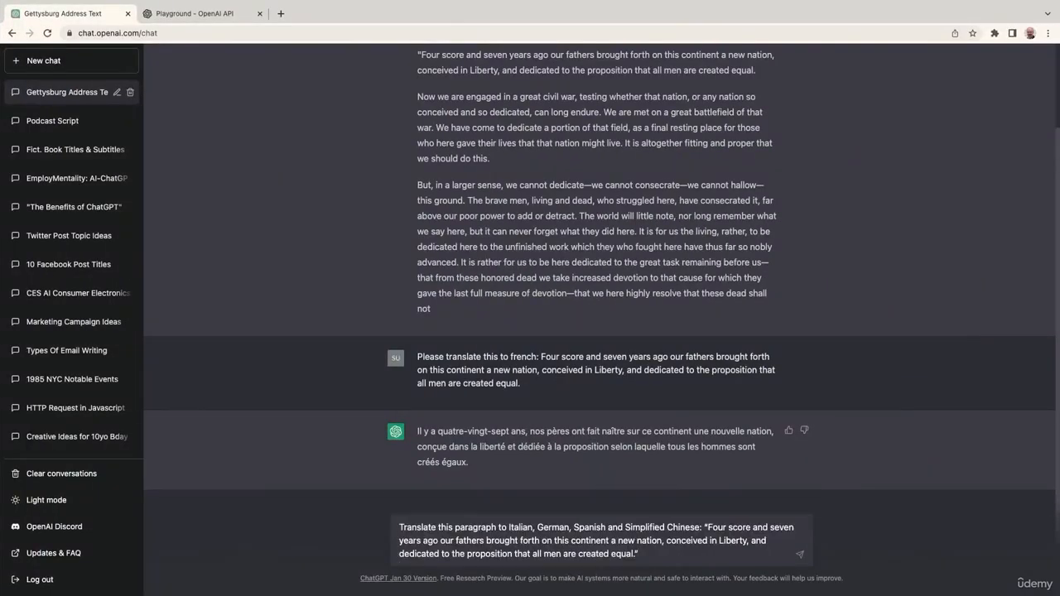
key(Return)
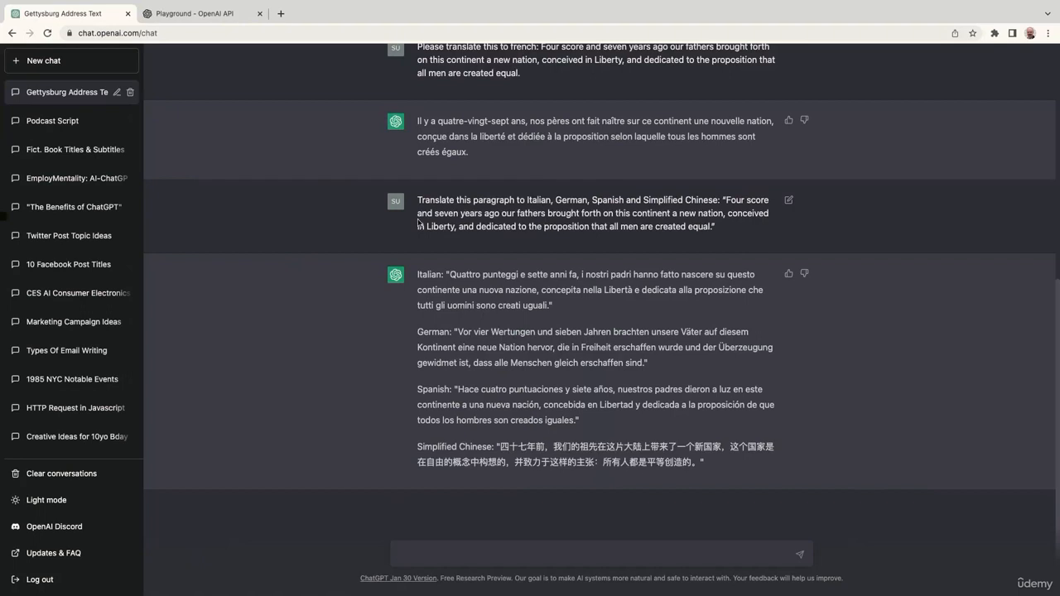
Step: Copy the Italian, German, Spanish and Simplified Chinese translations and send them under the line "Translate these to English:"
drag(419, 274, 704, 462)
key(super+c)
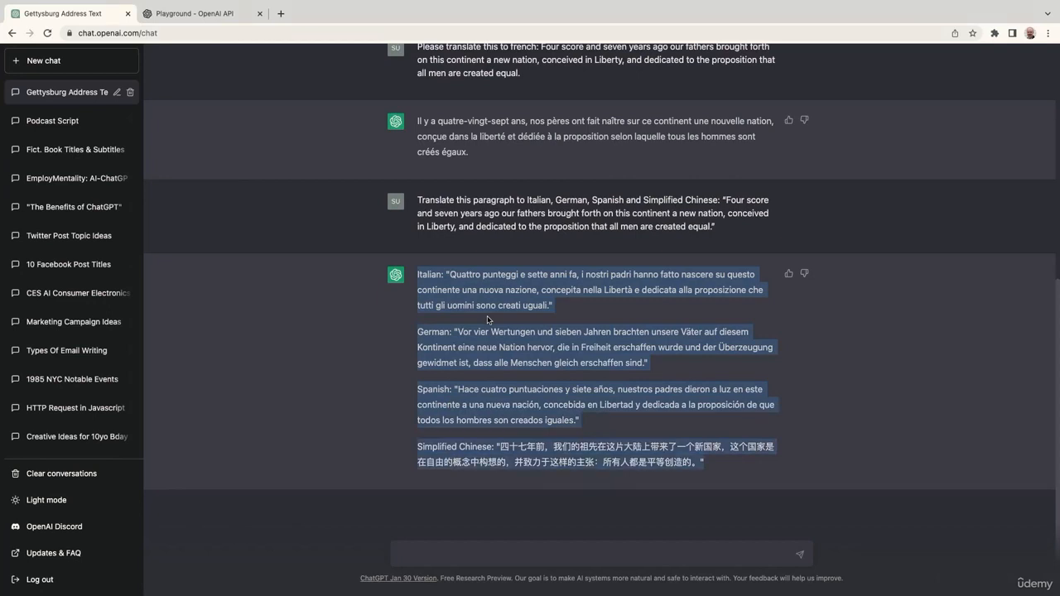
click(518, 551)
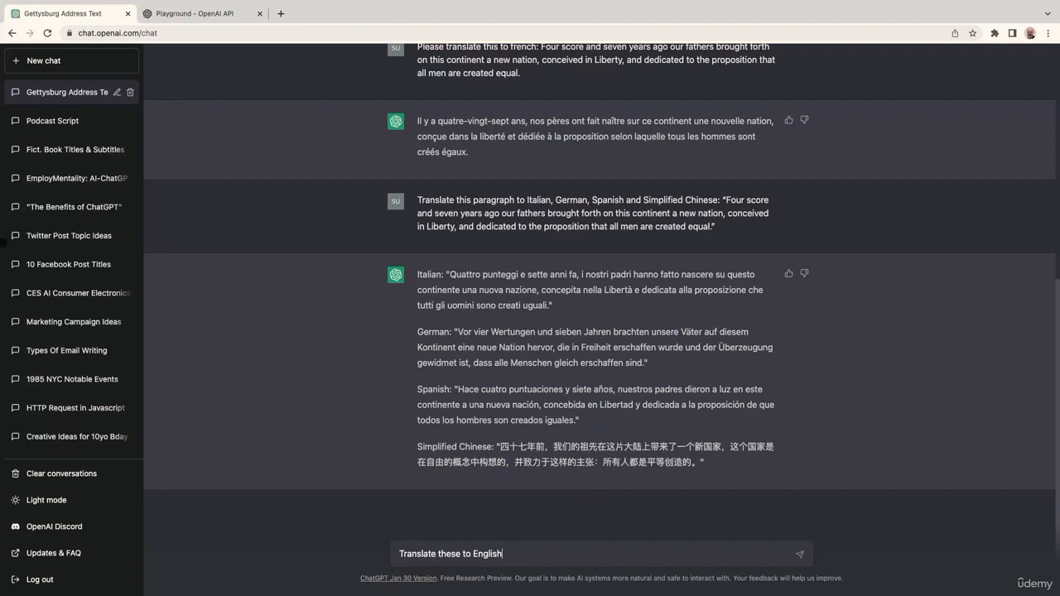
text(:)
key(shift+Return)
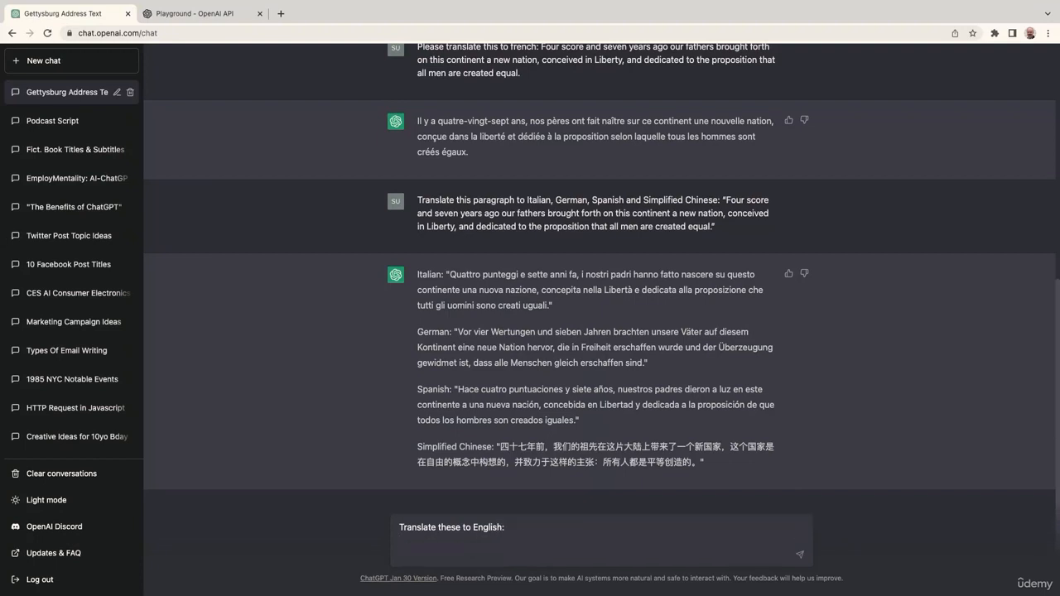
key(super+v)
key(Return)
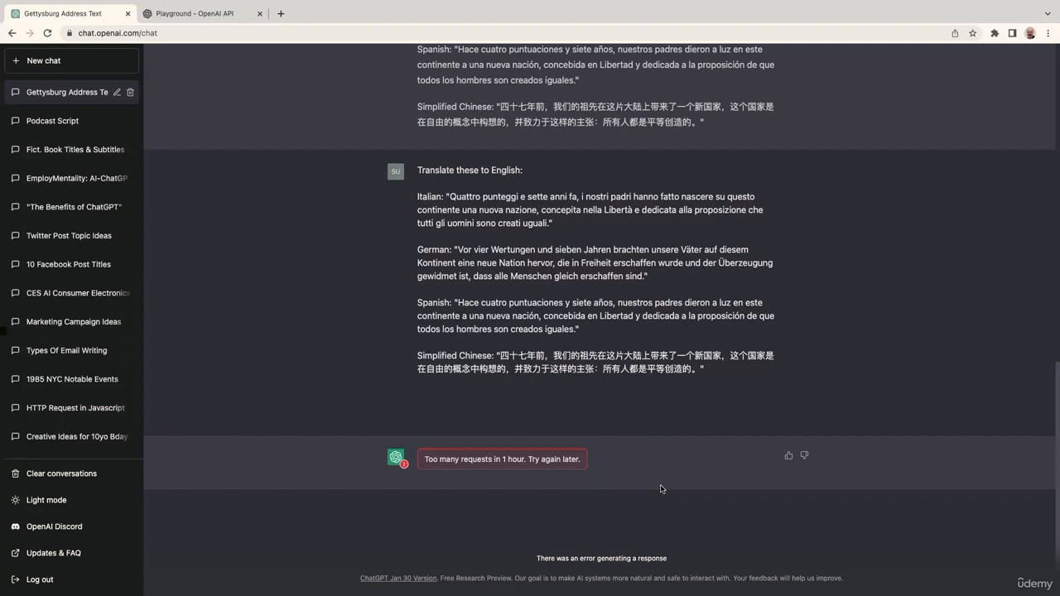
Step: Copy the "Translate these to English:" request with its four passages into the OpenAI Playground, replacing the Gettysburg Address text, and submit it
drag(710, 370, 419, 176)
key(ctrl+c)
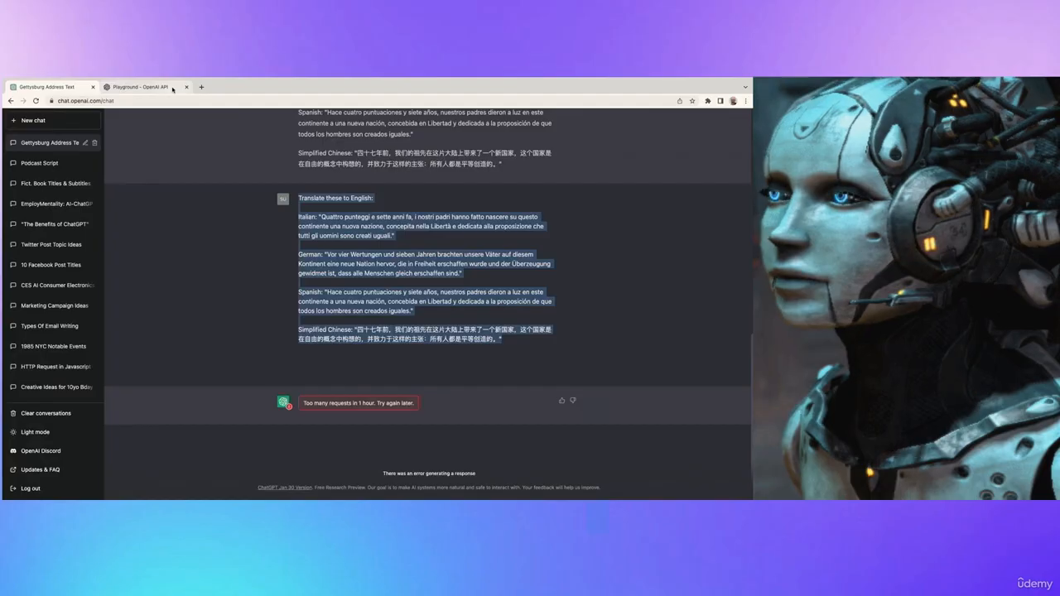
click(242, 17)
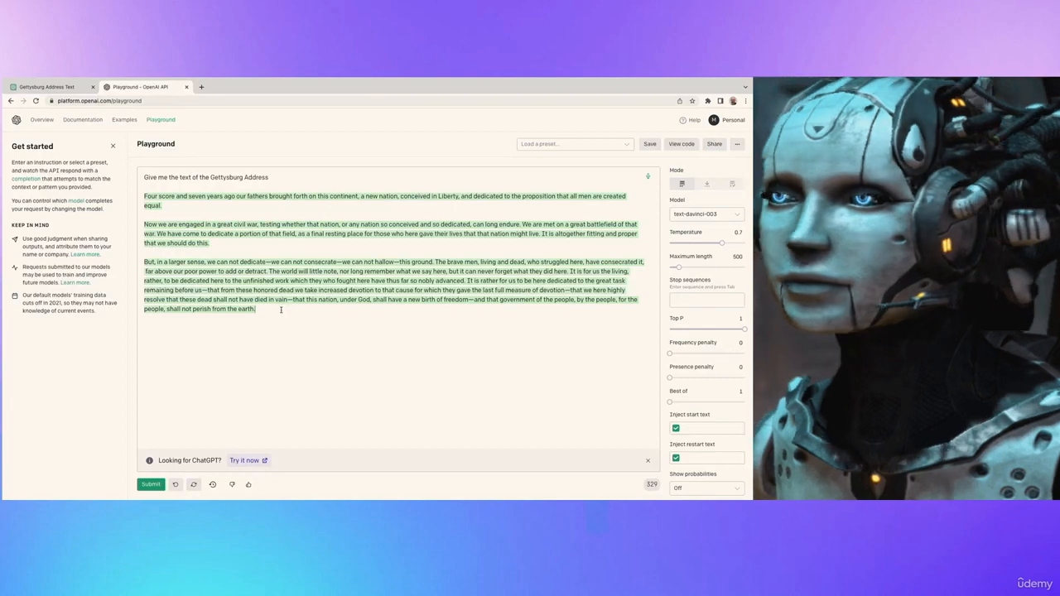
drag(281, 310, 127, 178)
key(BackSpace)
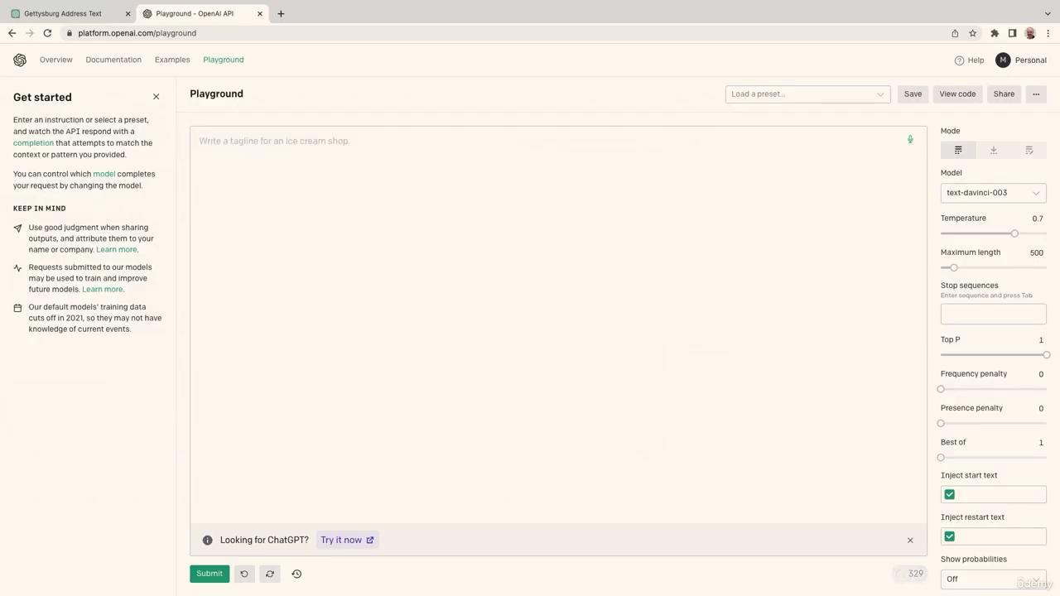
key(ctrl+v)
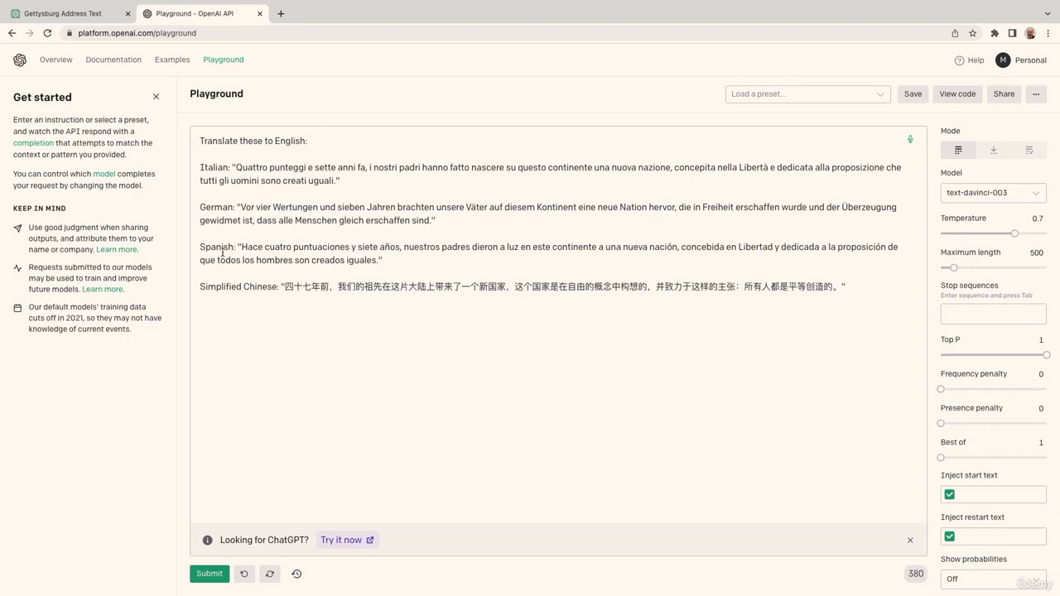
click(209, 574)
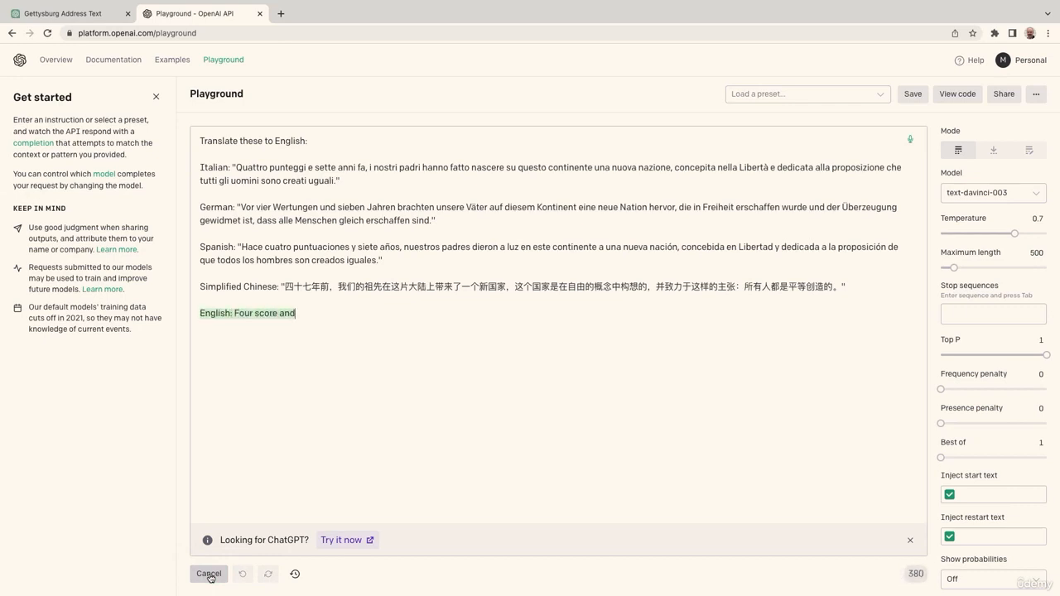